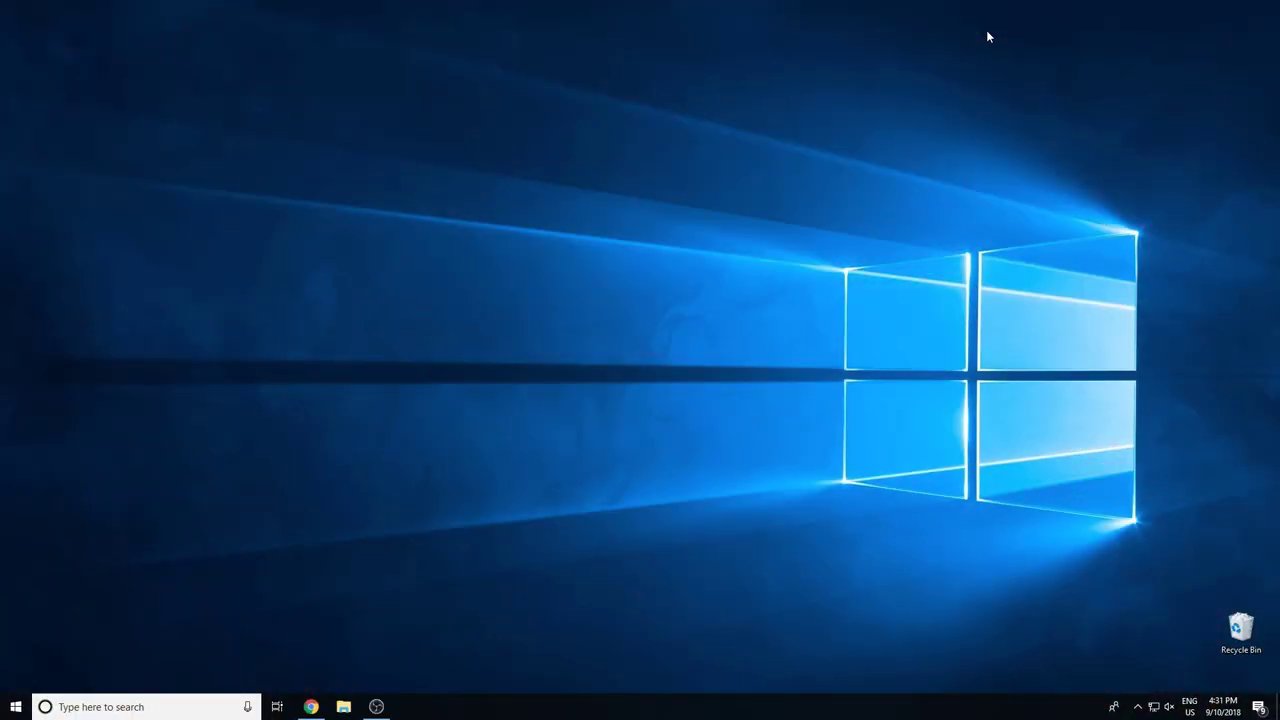
Launch After Effects from the Windows Run prompt
key(super+r)
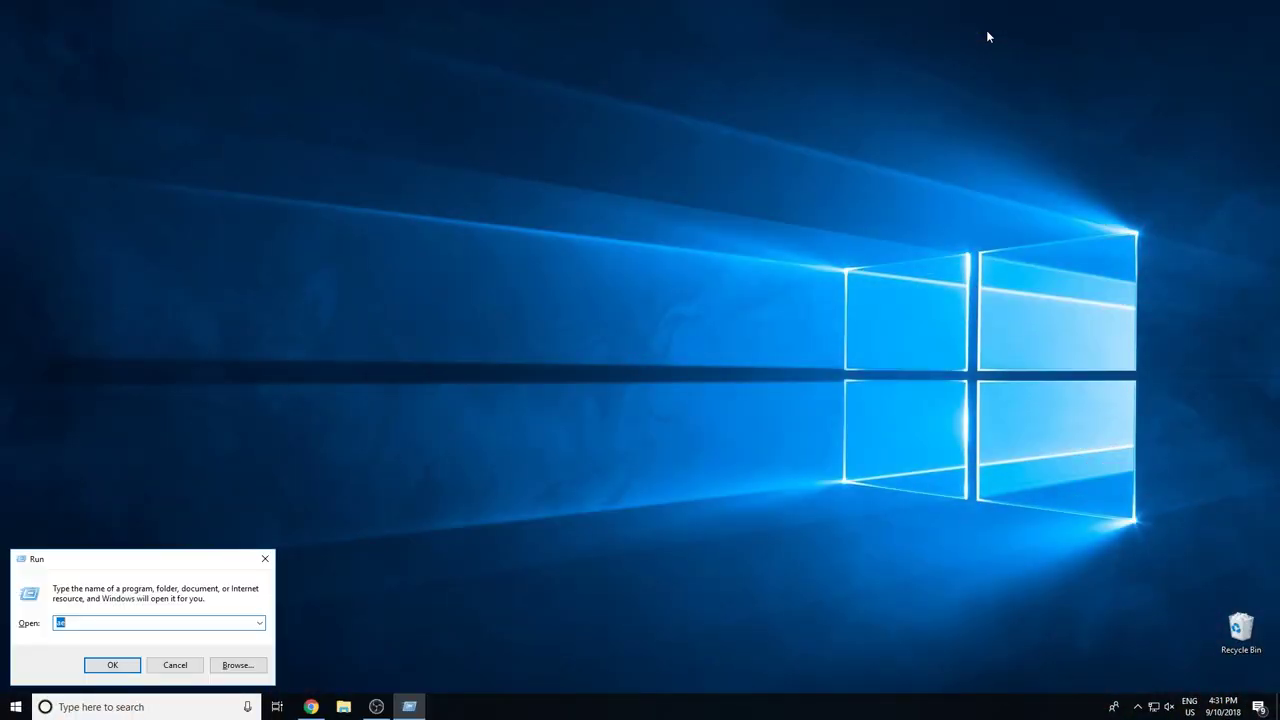
key(Return)
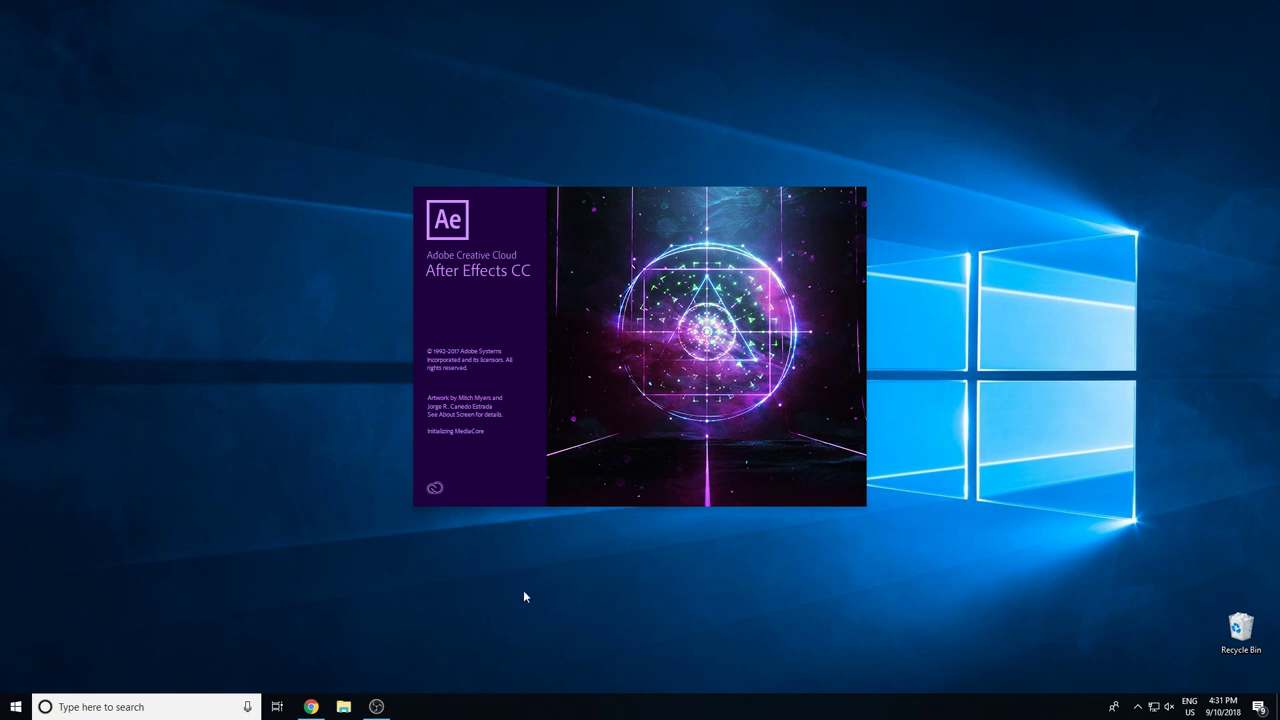
Dismiss the plugin warning, maximize the window and close the Start screen
click(764, 389)
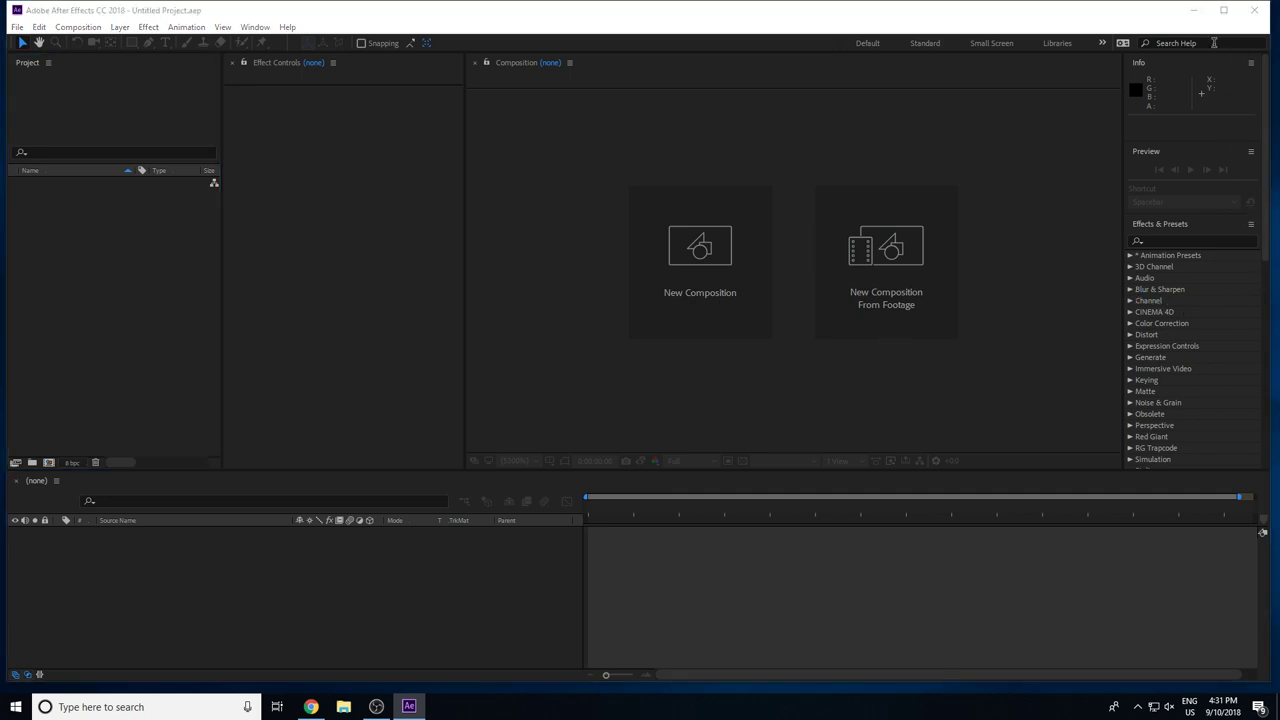
click(1223, 10)
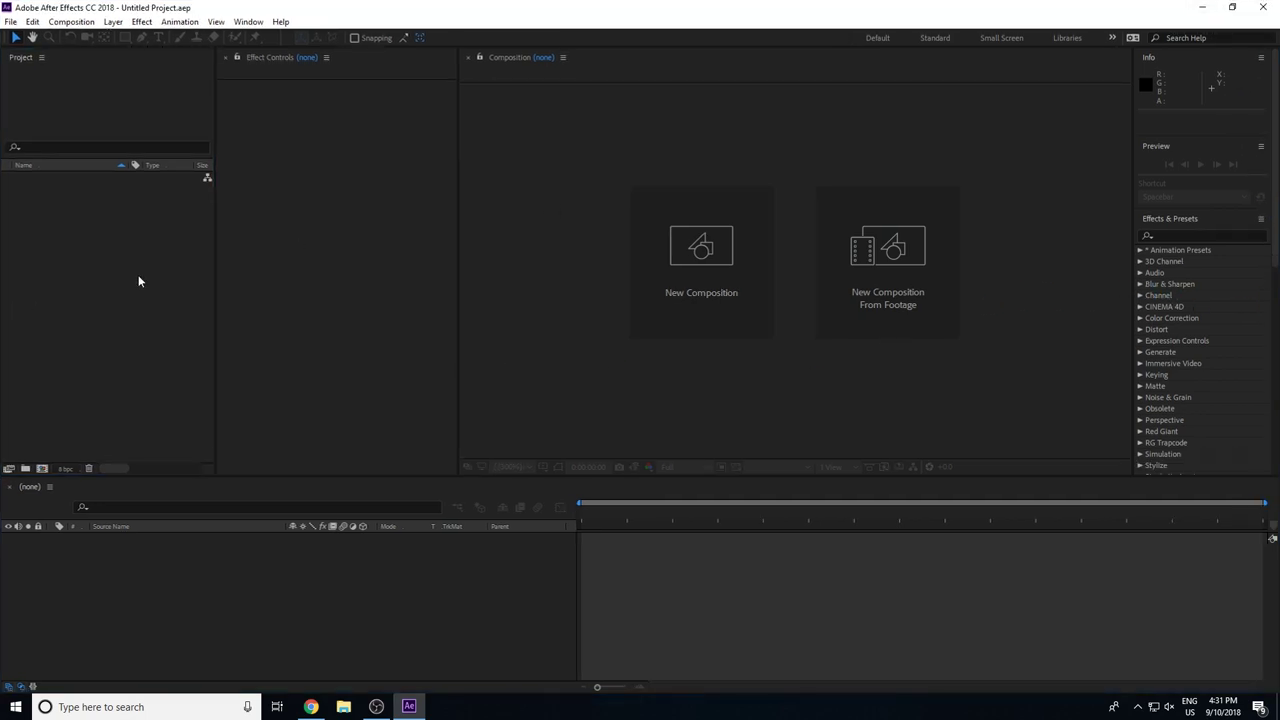
click(866, 116)
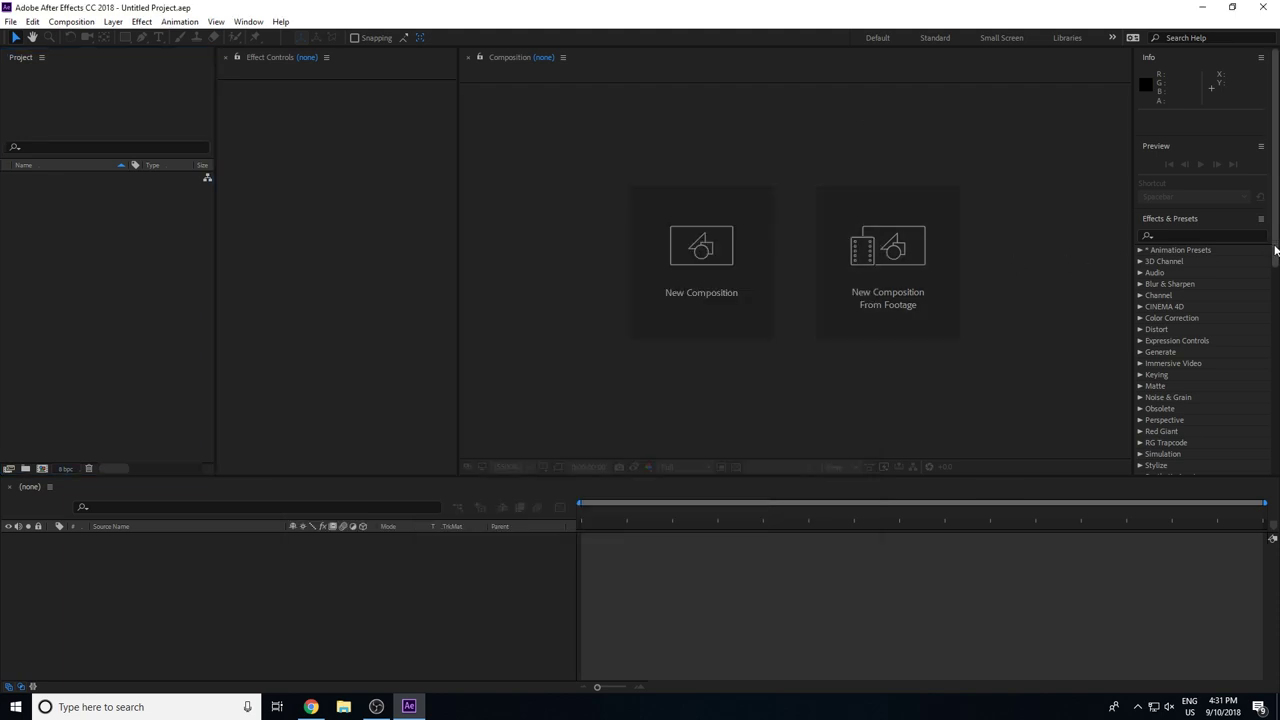
drag(1274, 248, 1275, 270)
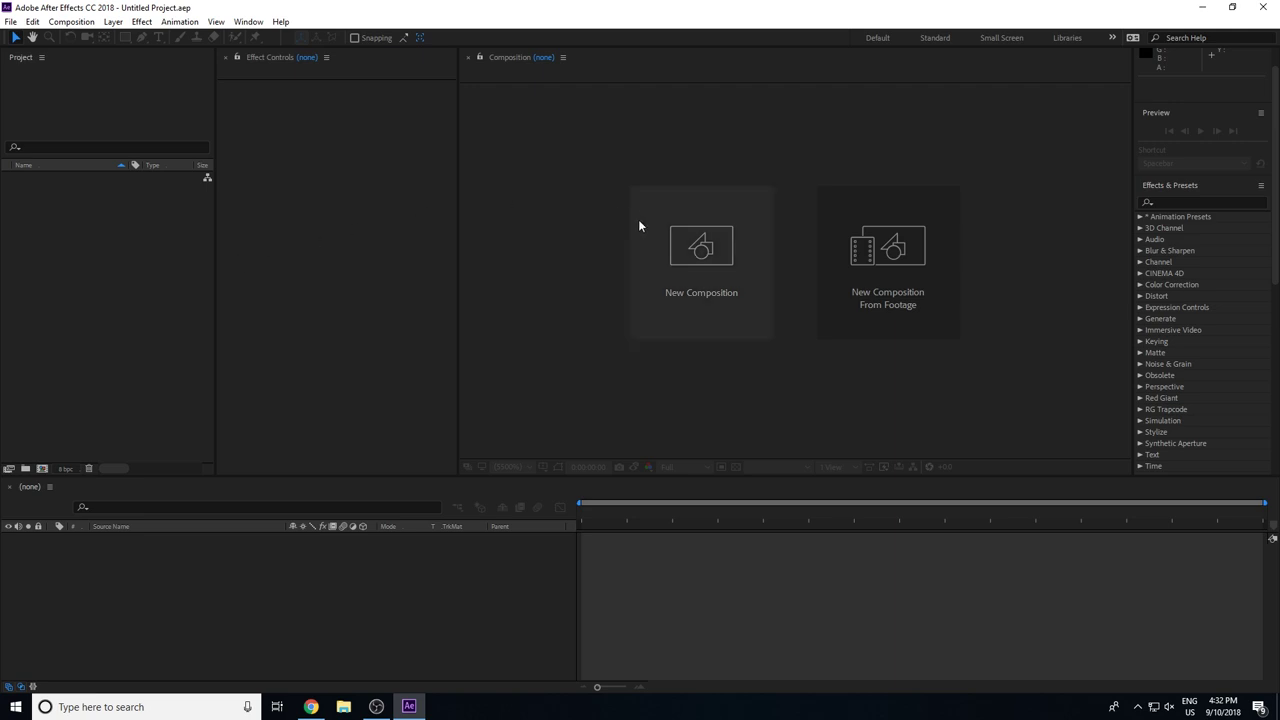
click(699, 244)
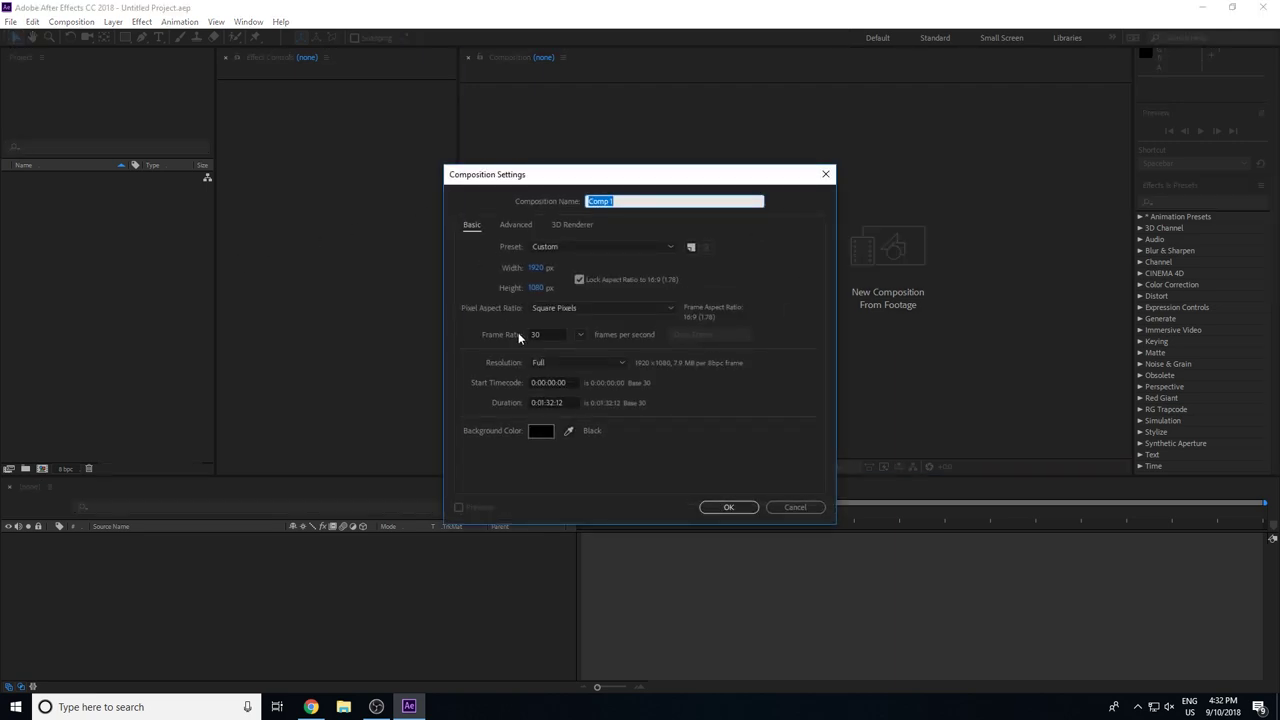
Create Comp 1 and import Tesla-Model-3.png into the project
click(728, 507)
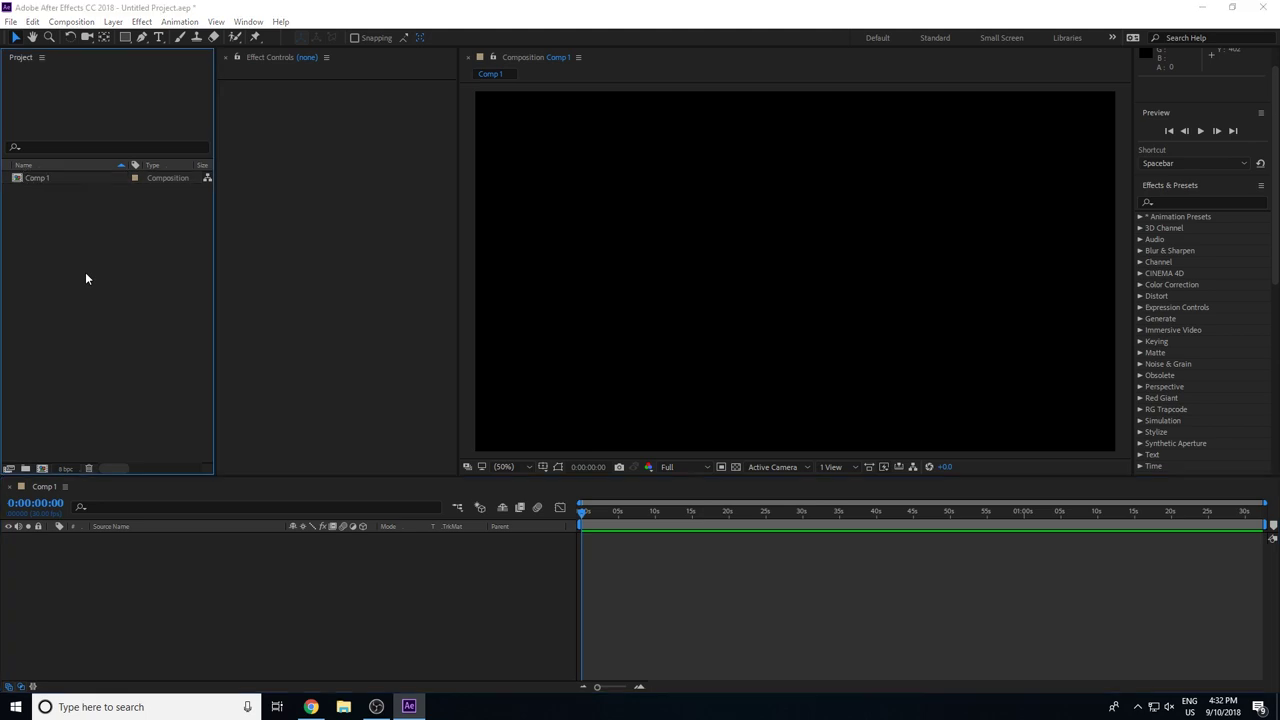
double_click(85, 272)
click(159, 140)
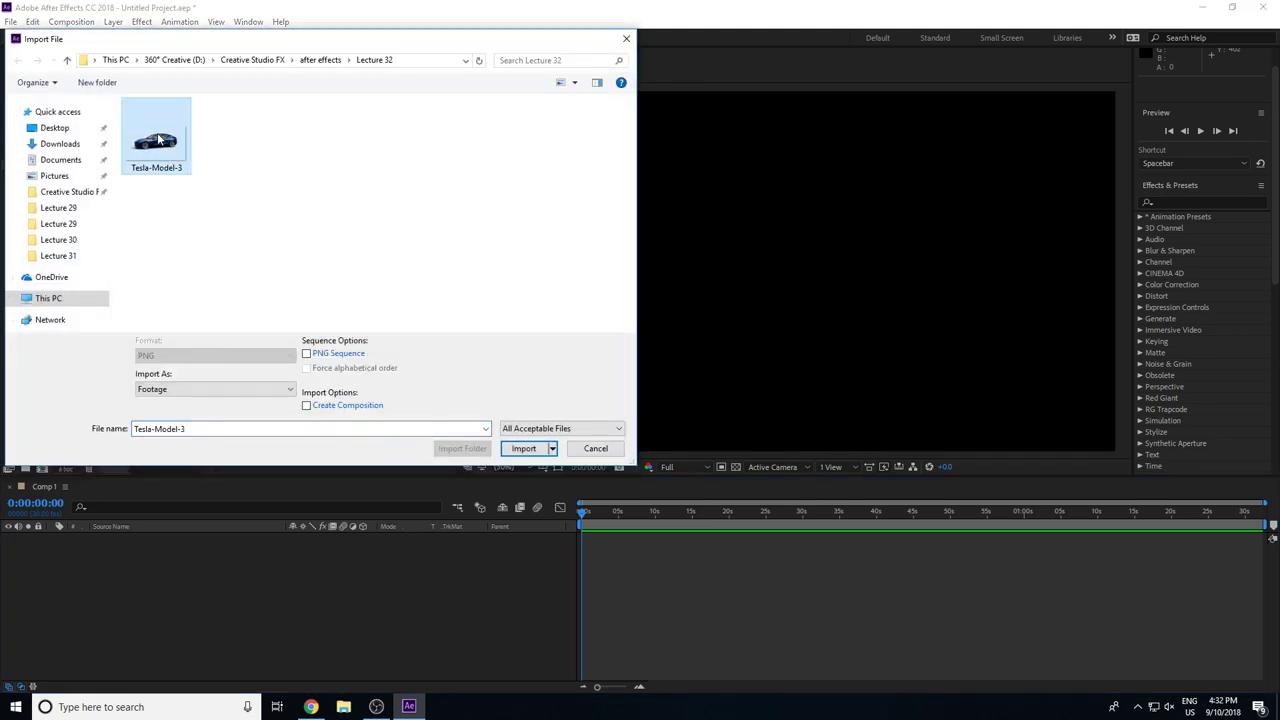
double_click(159, 140)
click(64, 314)
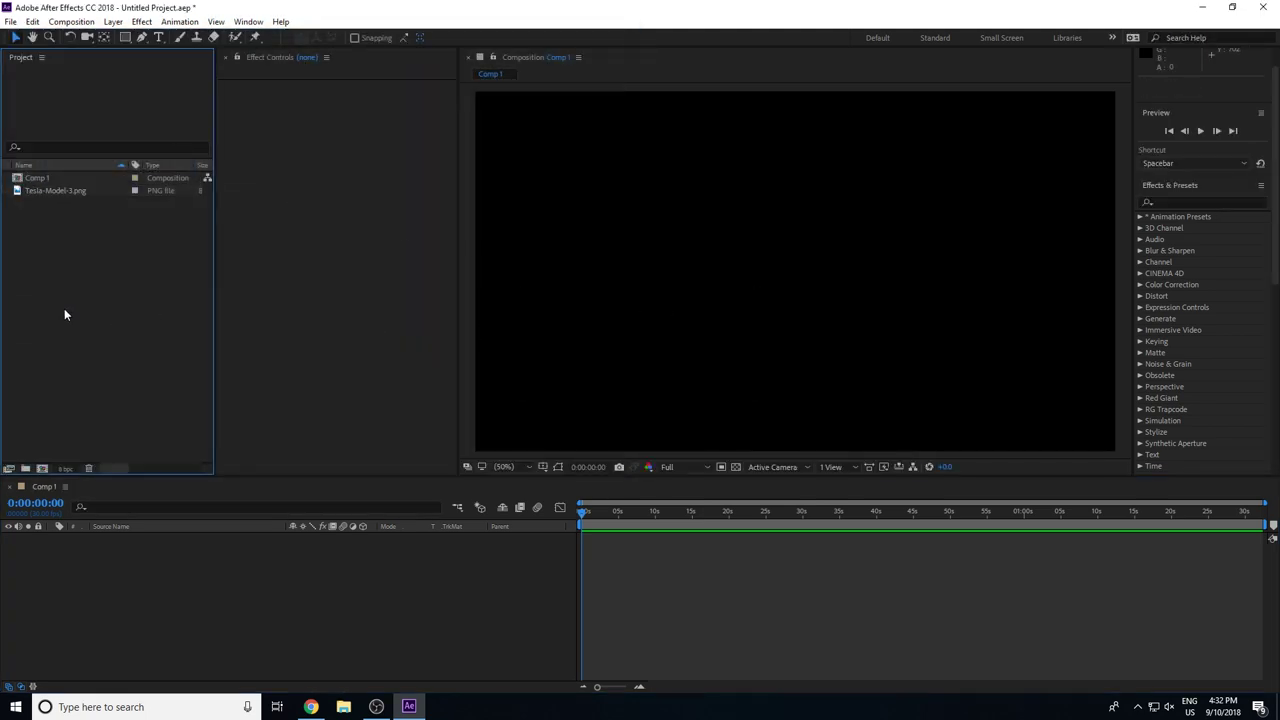
Add a pure white solid layer, White Solid 1, to Comp 1
right_click(154, 547)
mouse_move(220, 402)
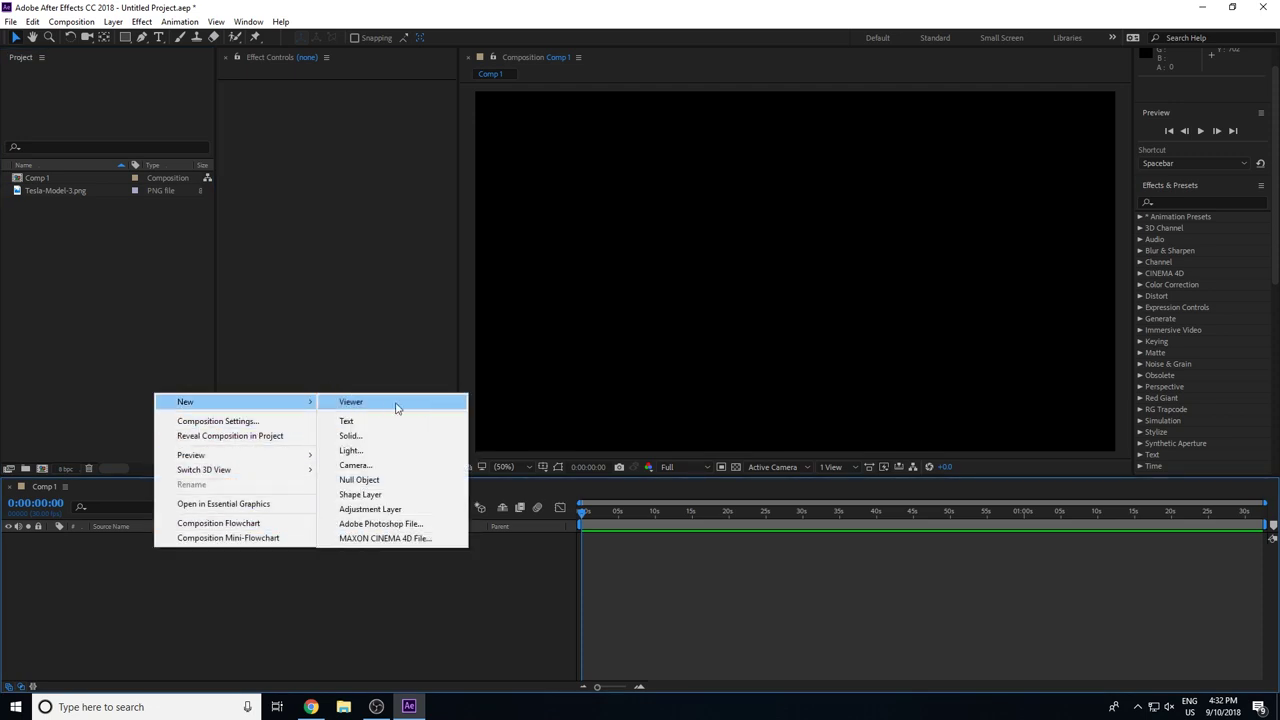
click(372, 436)
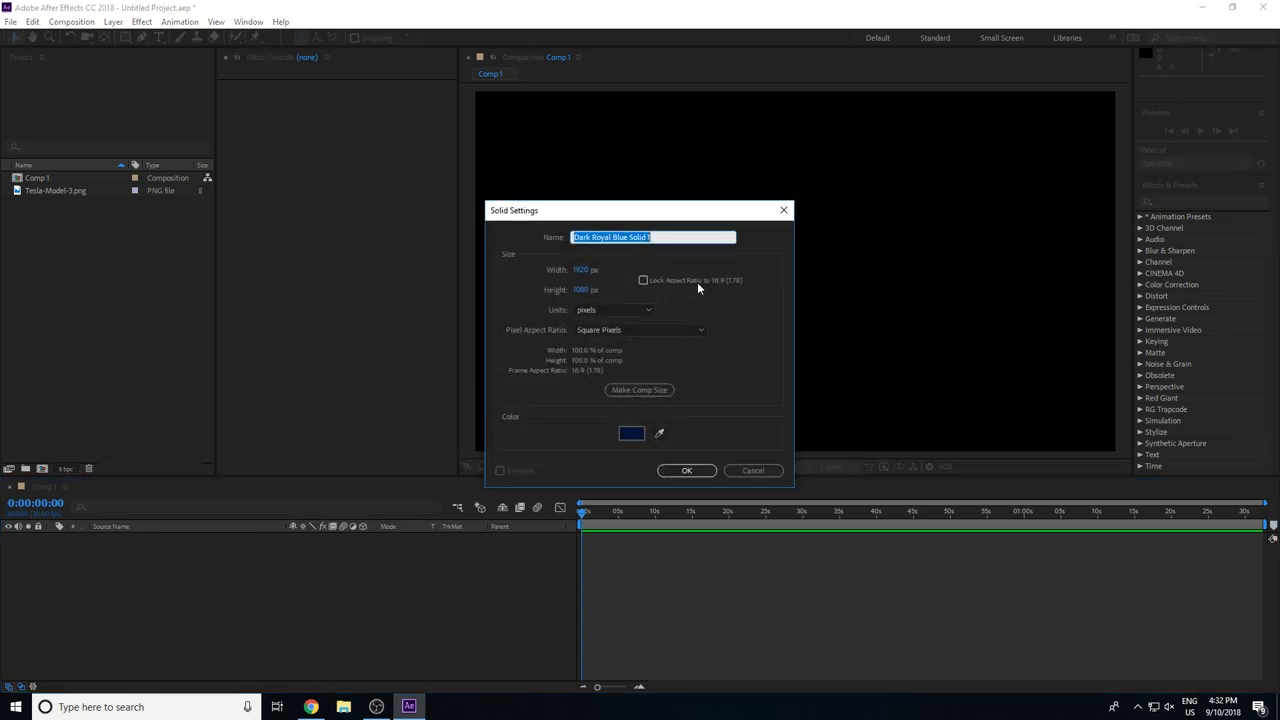
click(617, 437)
drag(200, 330, 128, 294)
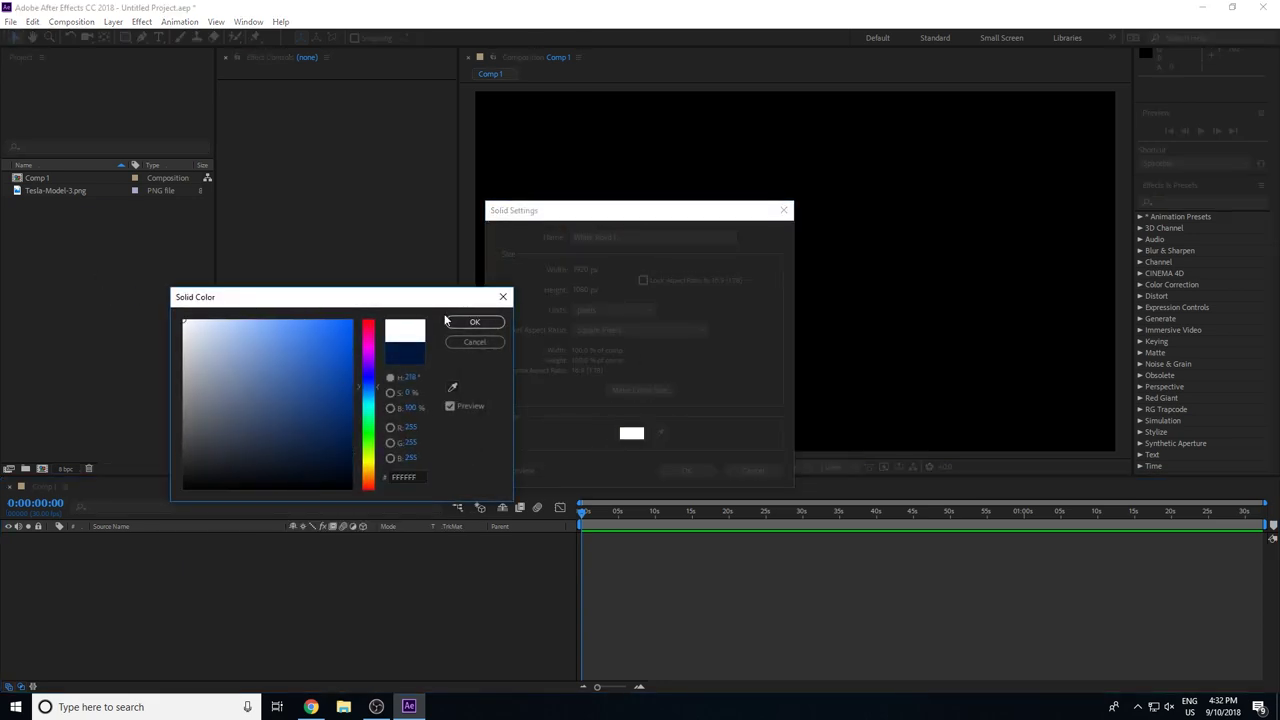
click(488, 323)
click(697, 464)
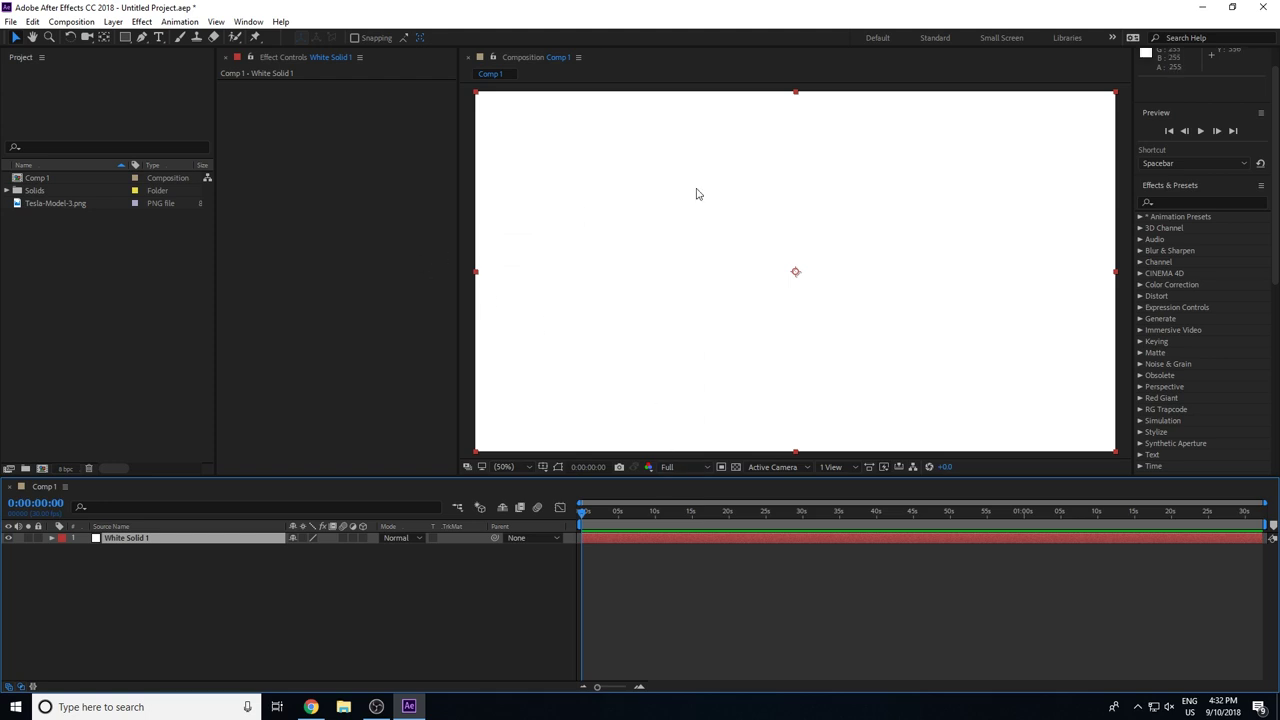
click(283, 555)
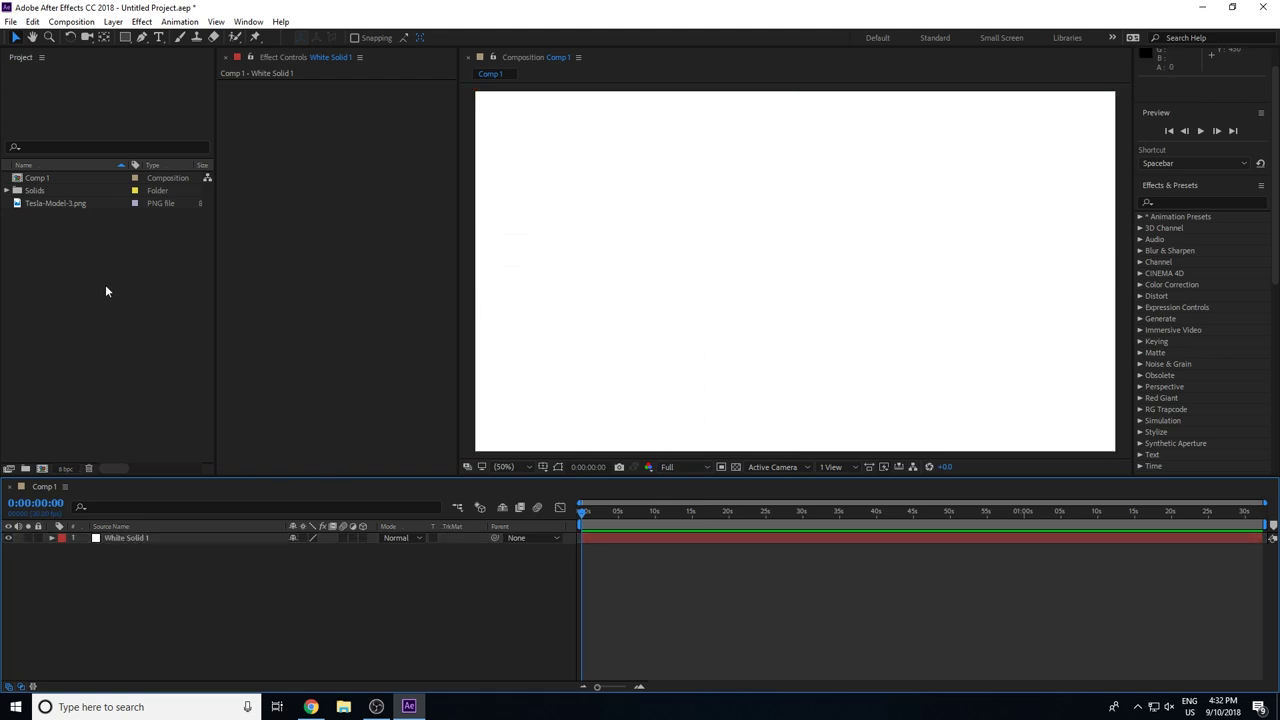
Place the car image above the white solid and move it about 60 px lower
drag(44, 204, 147, 541)
click(58, 221)
click(56, 203)
drag(865, 230, 868, 293)
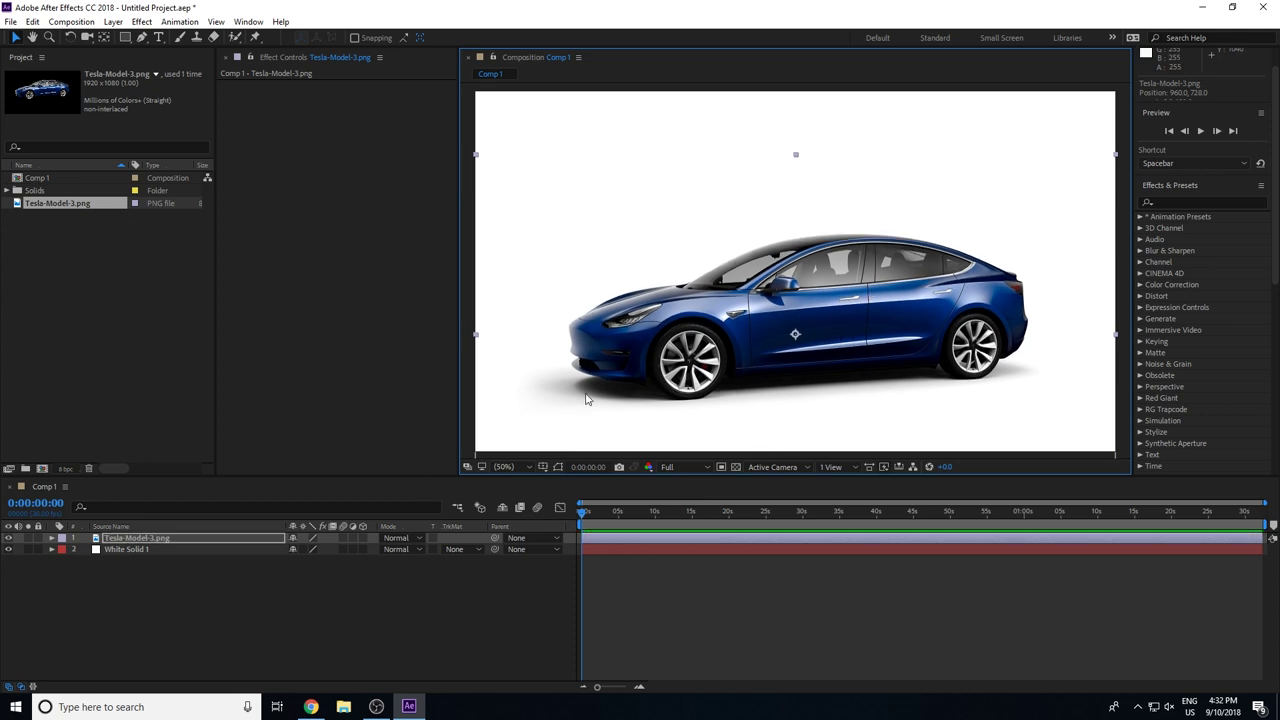
Select White Solid 1 and expand the Generate category in Effects & Presets
click(193, 585)
click(148, 549)
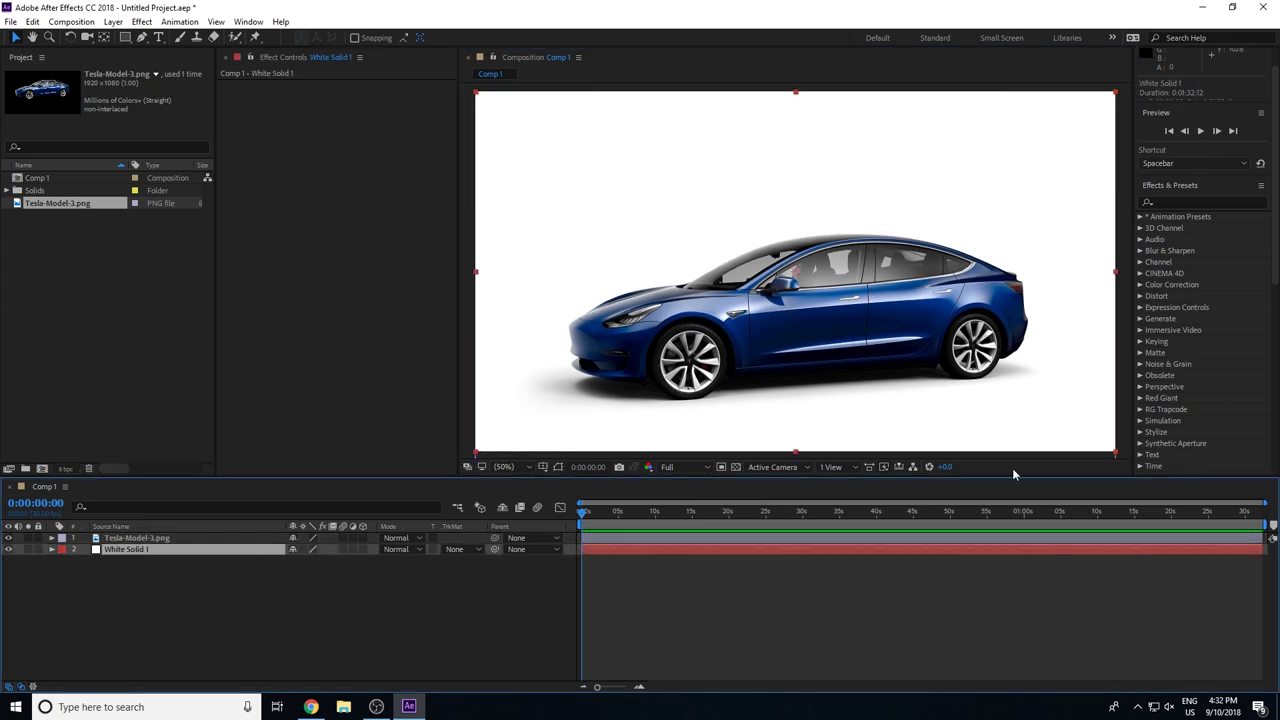
click(1140, 318)
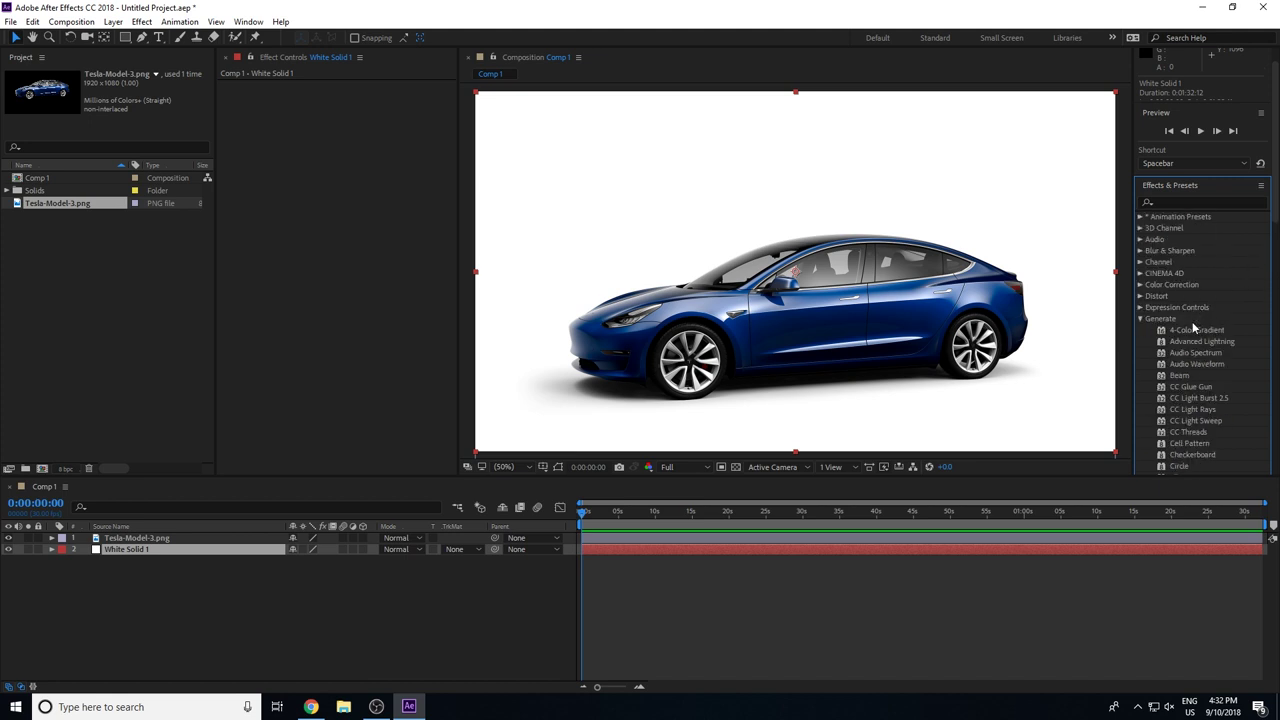
scroll(1258, 274, down, 5)
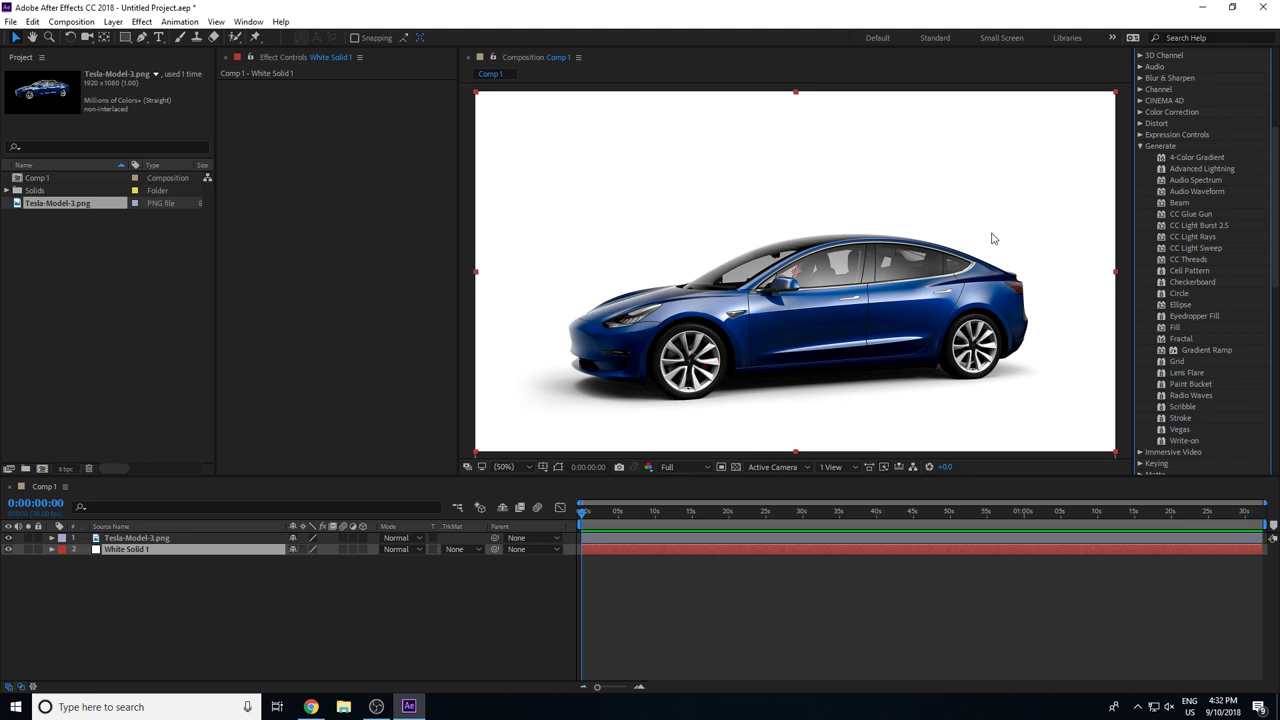
Apply 4-Color Gradient to White Solid 1, lower its yellow point, keeping Blending Mode None
drag(1192, 158, 798, 131)
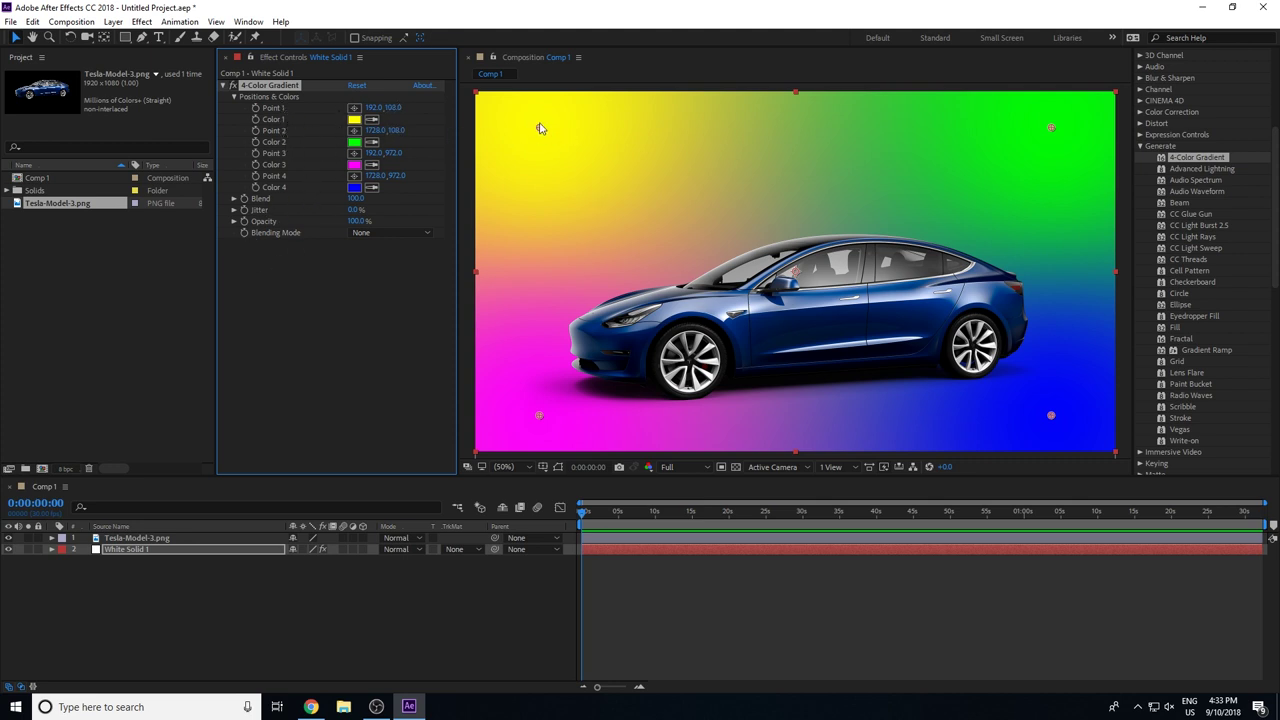
drag(540, 131, 536, 142)
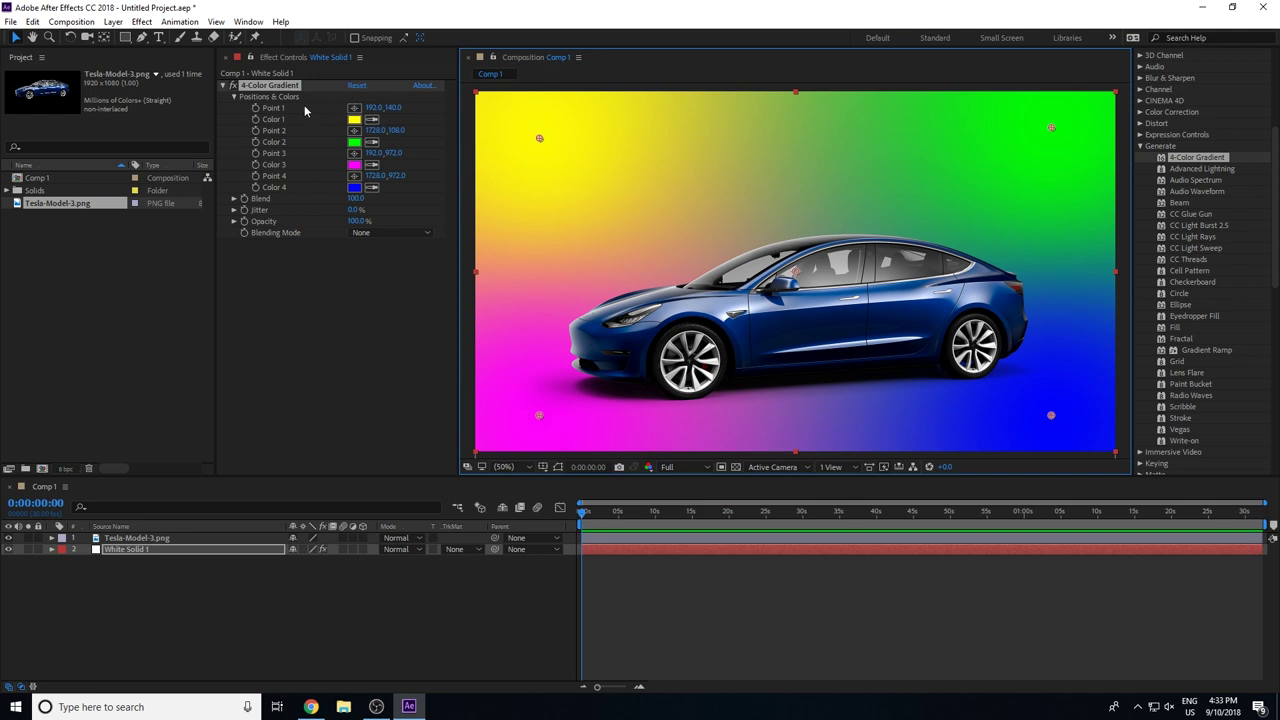
click(234, 199)
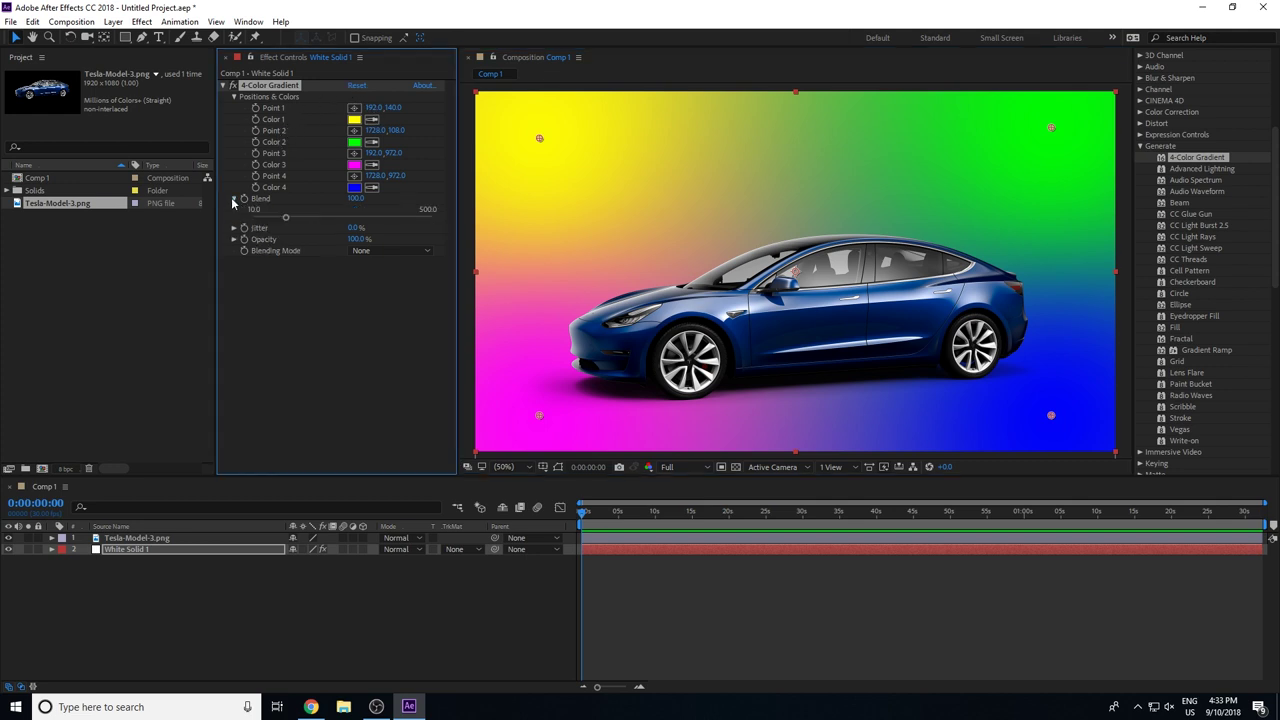
click(234, 200)
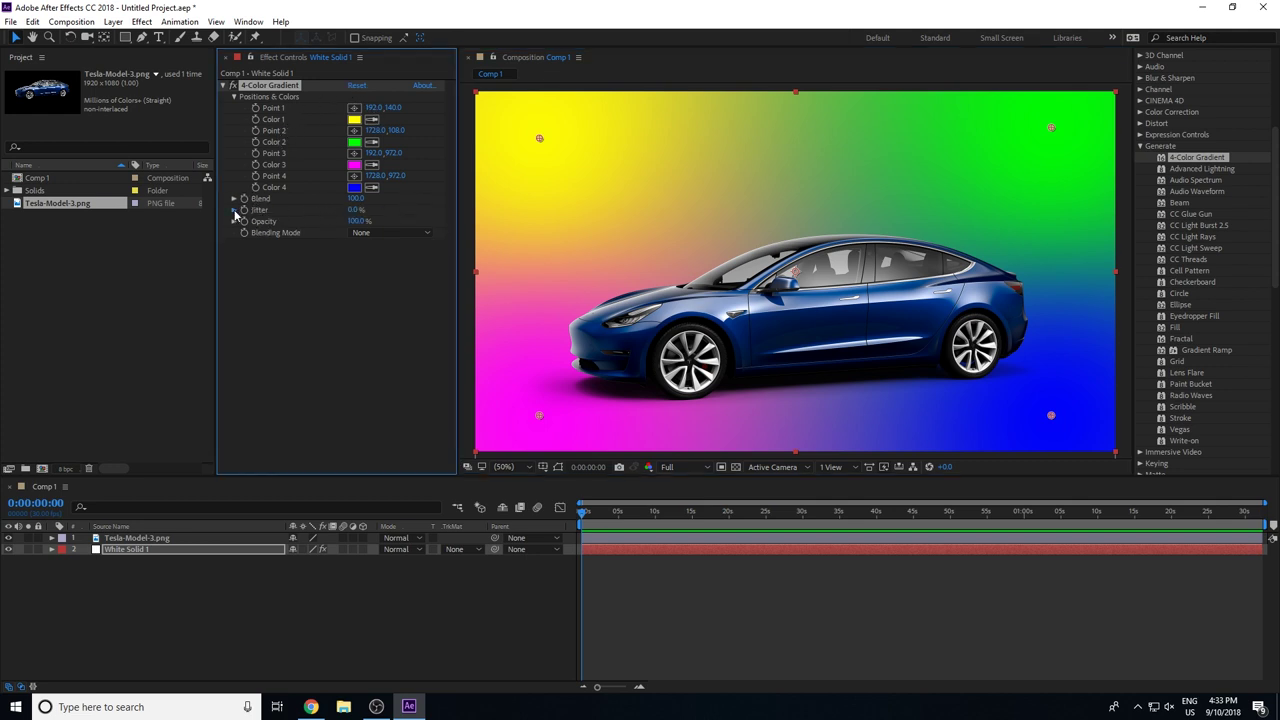
click(234, 210)
click(234, 210)
click(383, 233)
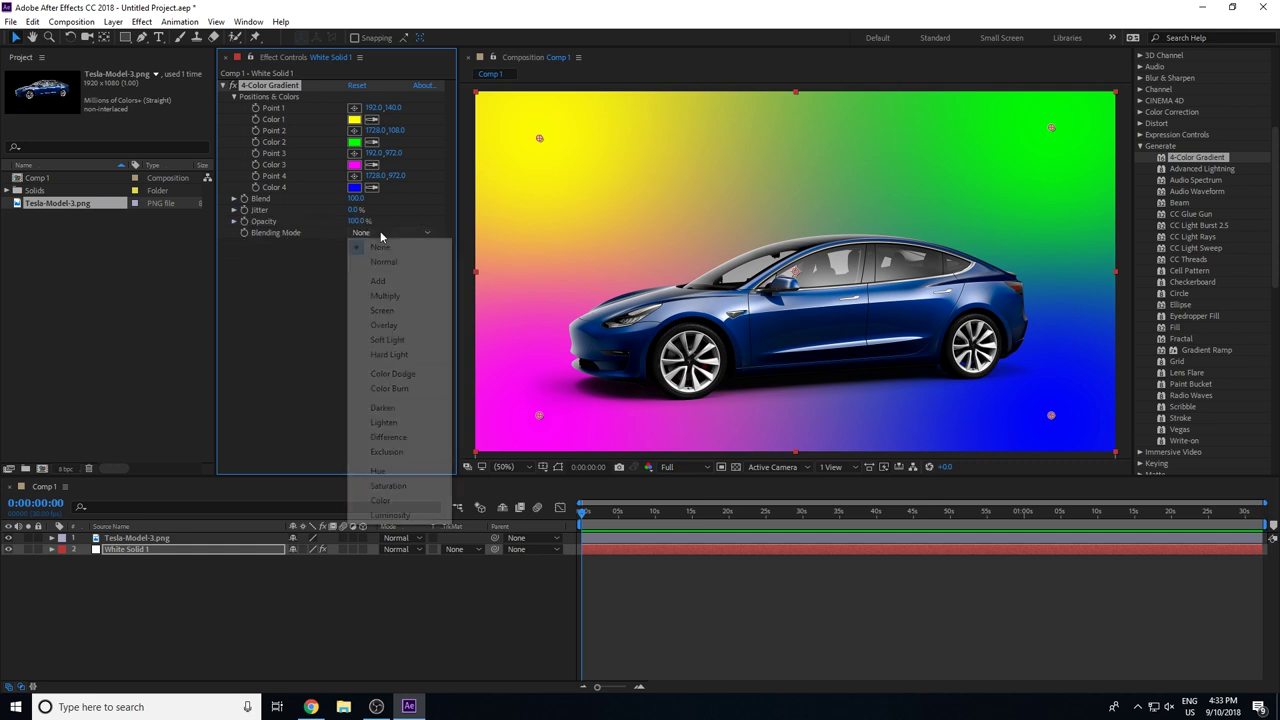
click(228, 228)
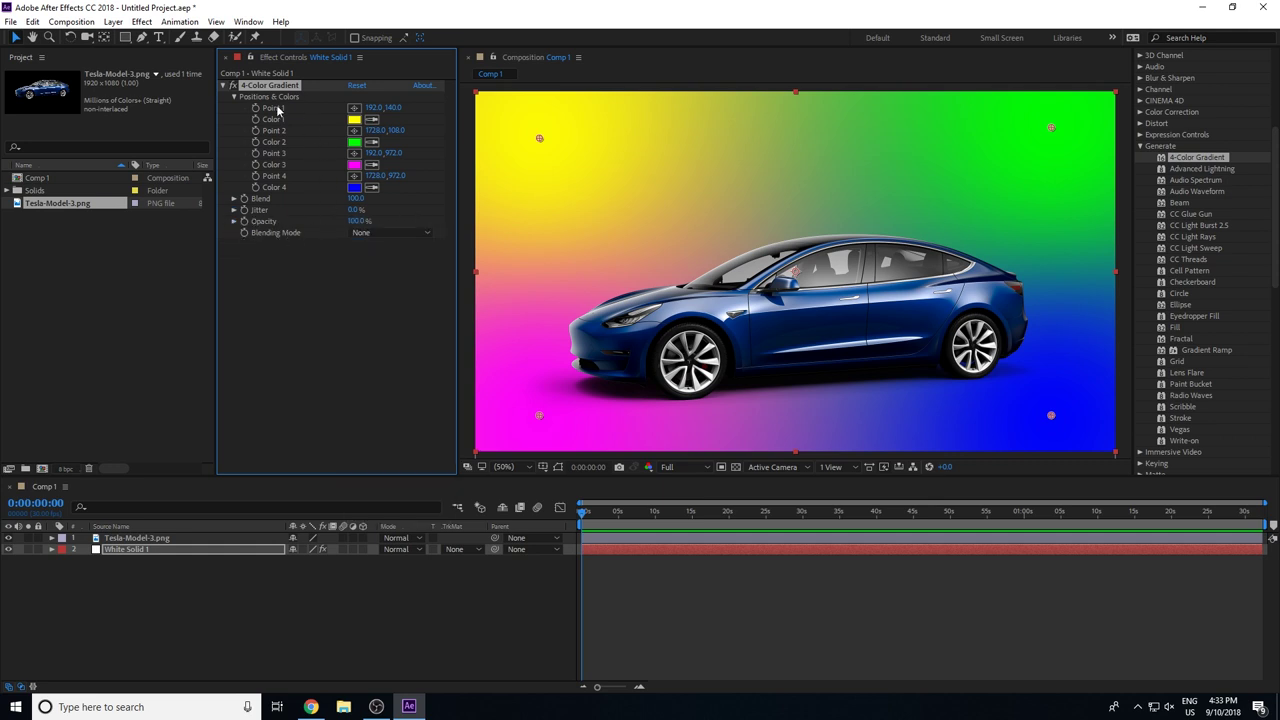
Change the gradient's Color 1 from yellow to a soft blue
click(354, 120)
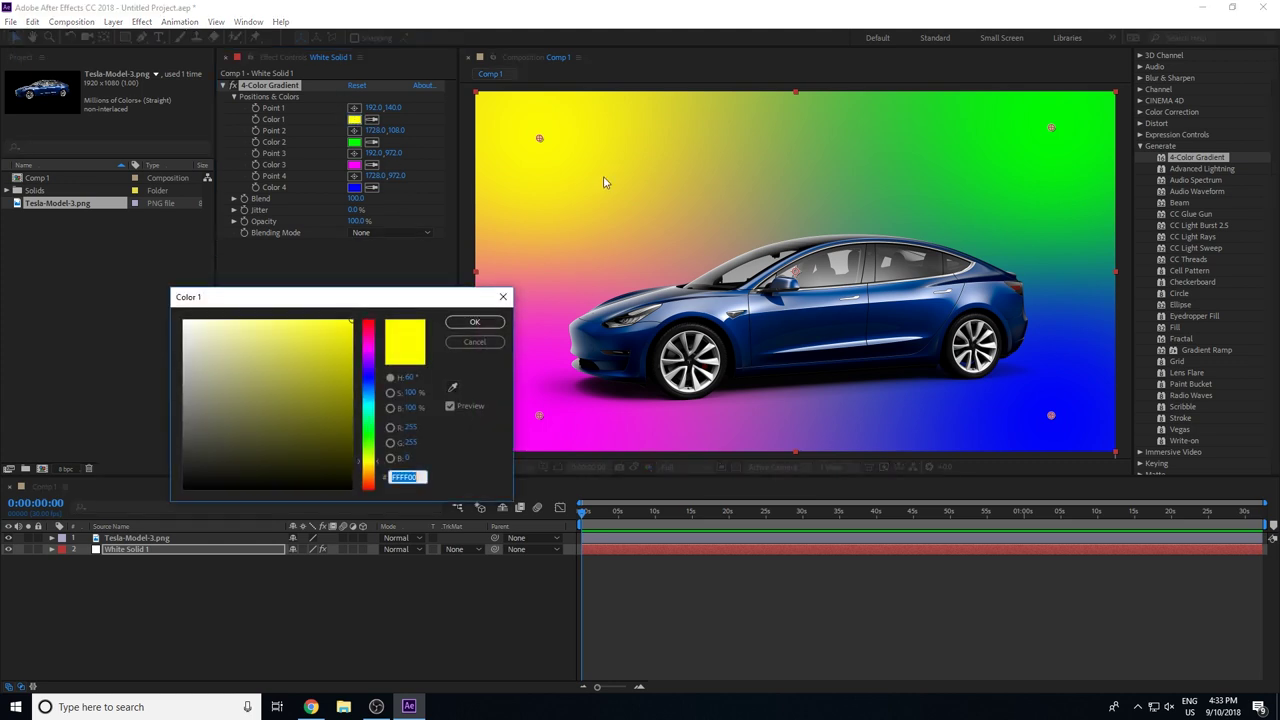
click(370, 385)
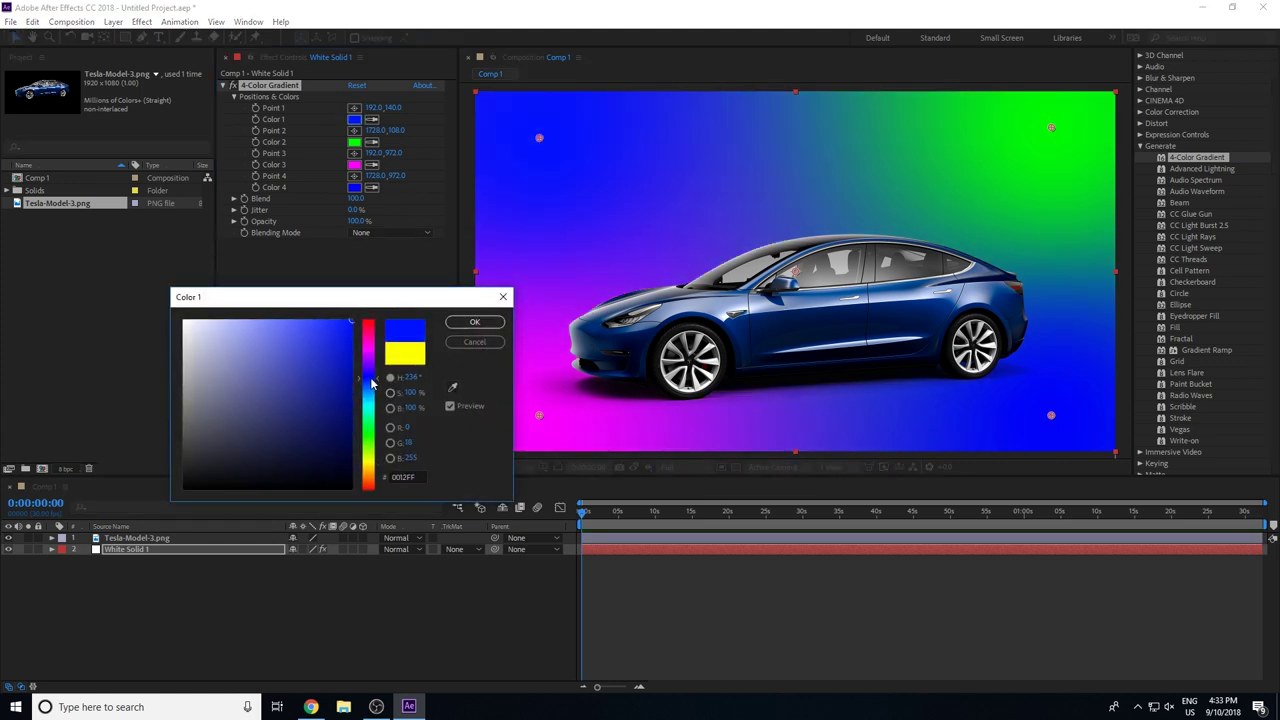
click(372, 395)
drag(372, 395, 372, 385)
click(326, 338)
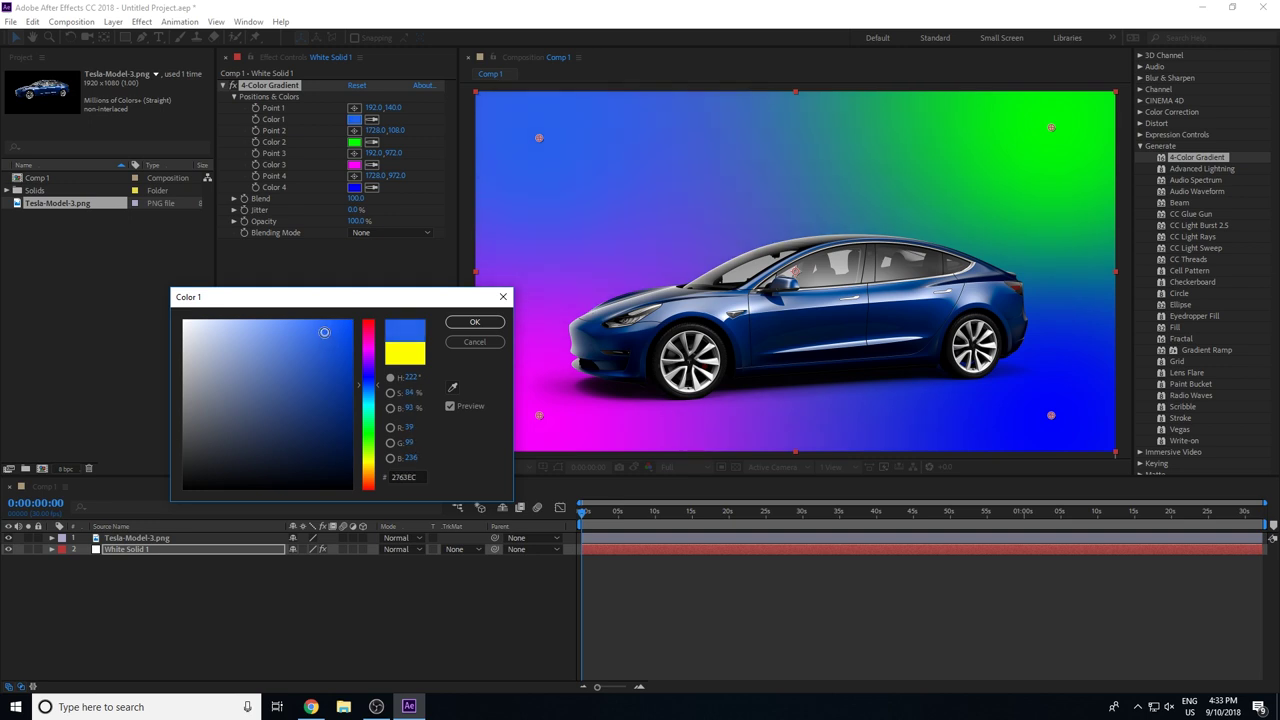
click(475, 322)
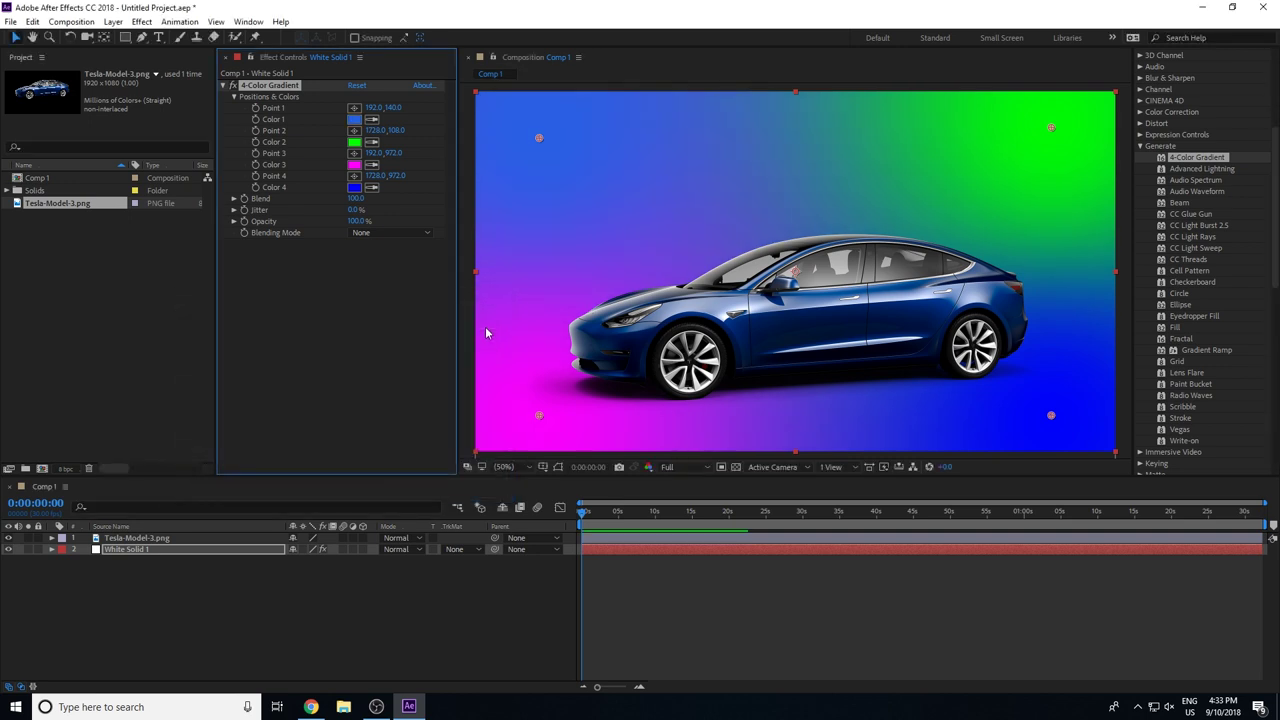
Set Color 2 to a deep navy blue
click(374, 145)
click(358, 118)
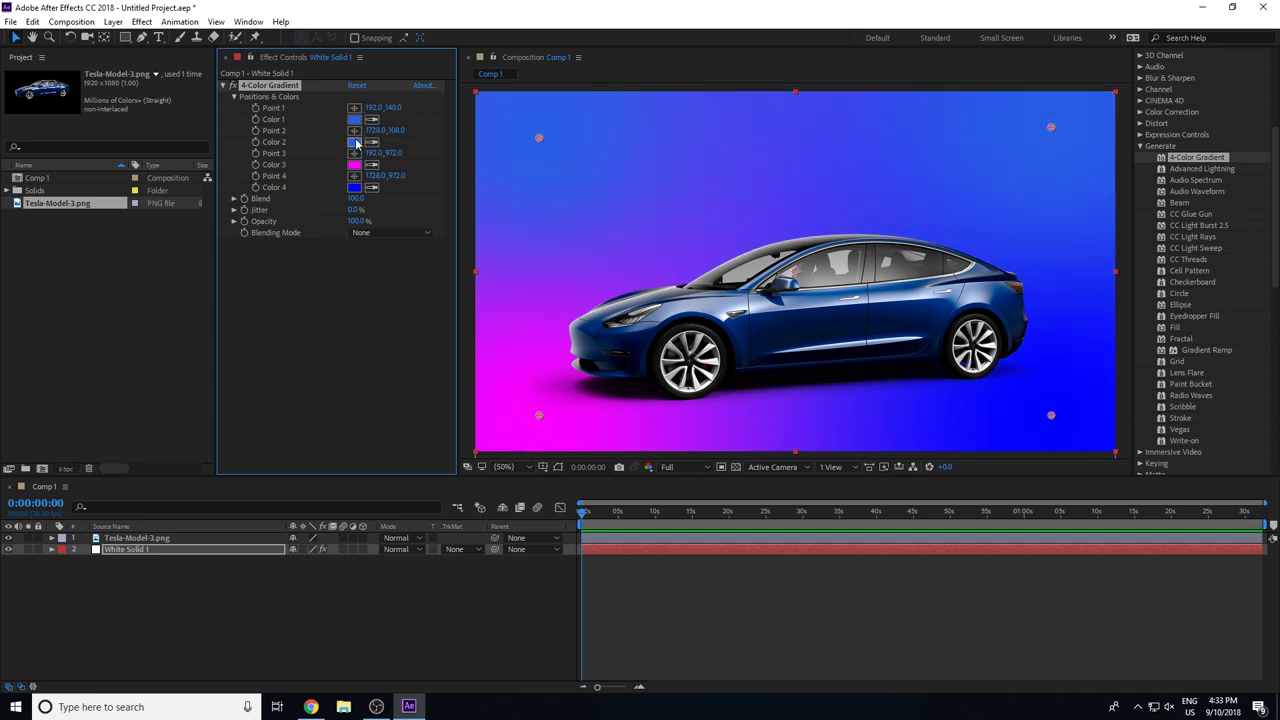
click(355, 142)
drag(323, 336, 321, 403)
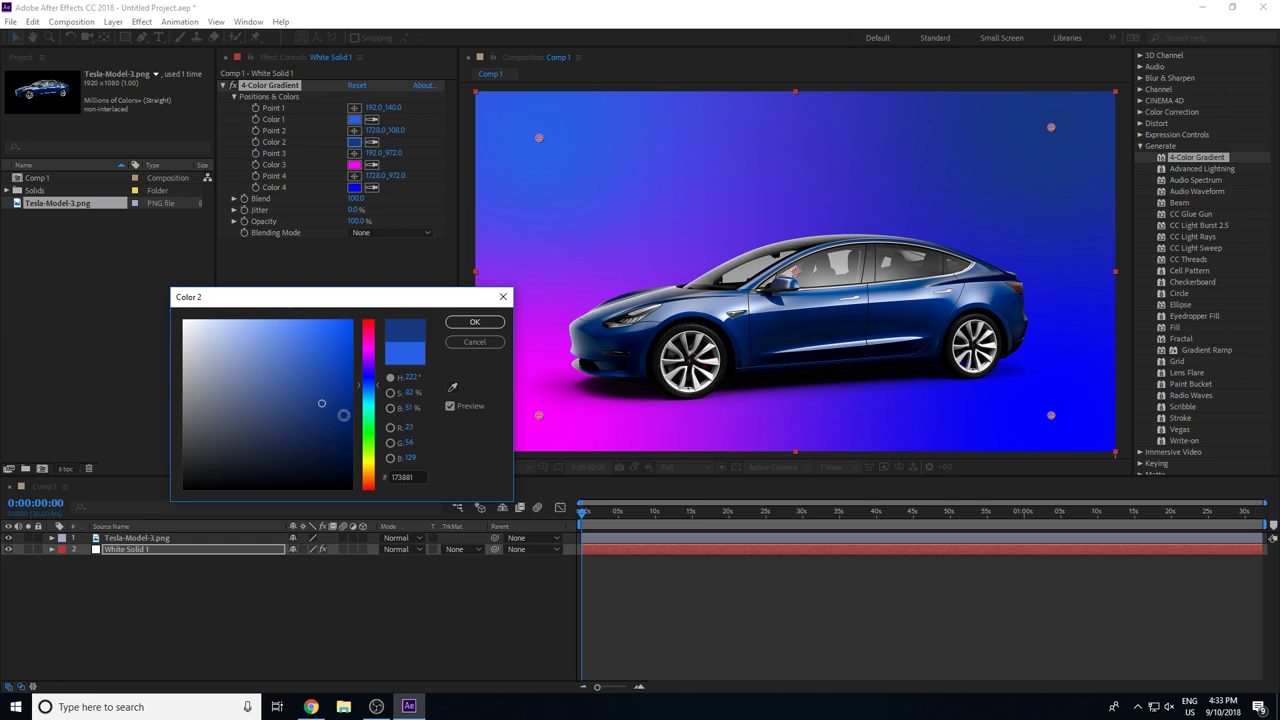
click(474, 322)
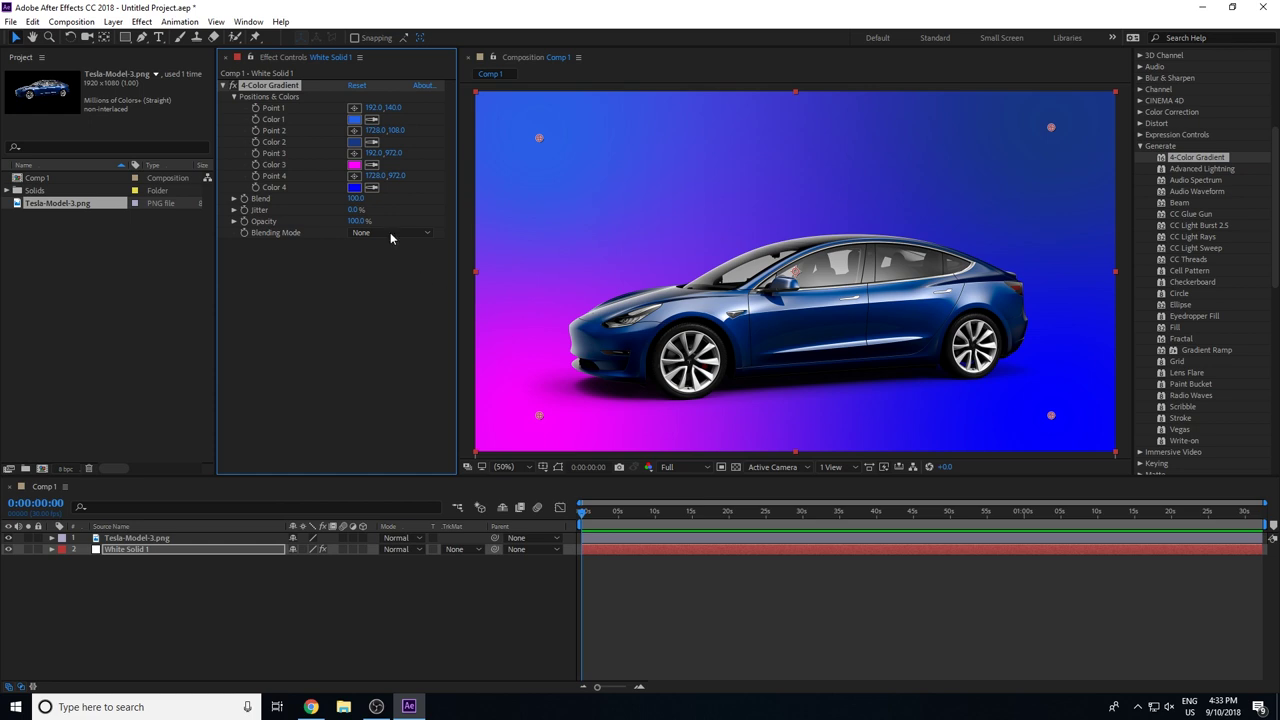
click(354, 141)
drag(326, 404, 334, 408)
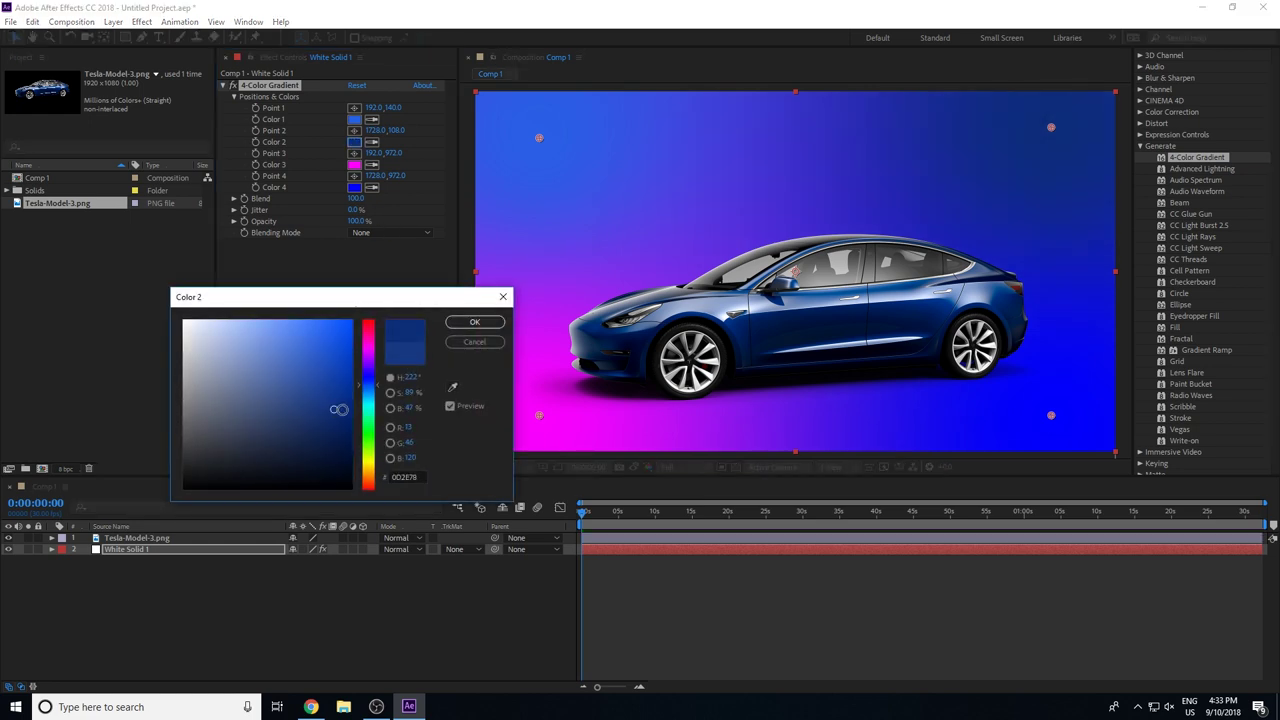
click(474, 322)
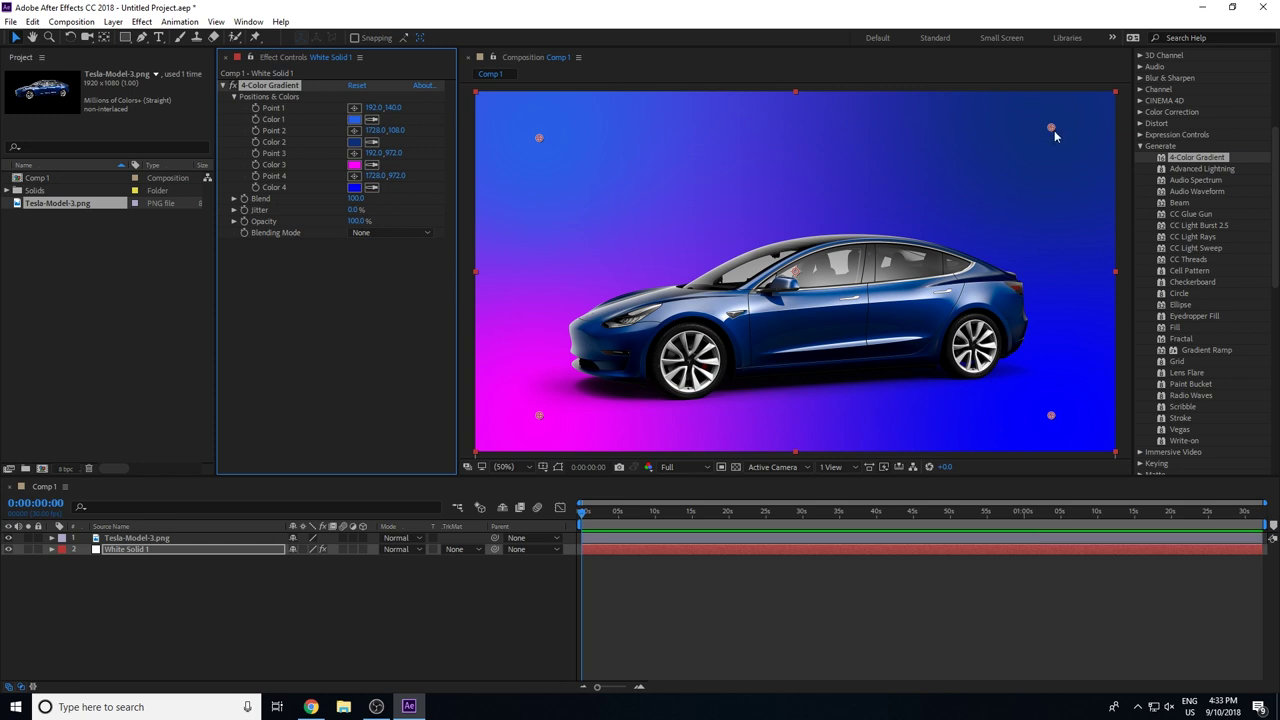
Lower Point 2 slightly and replace Color 3's magenta with a sampled blue
drag(1054, 130, 1051, 139)
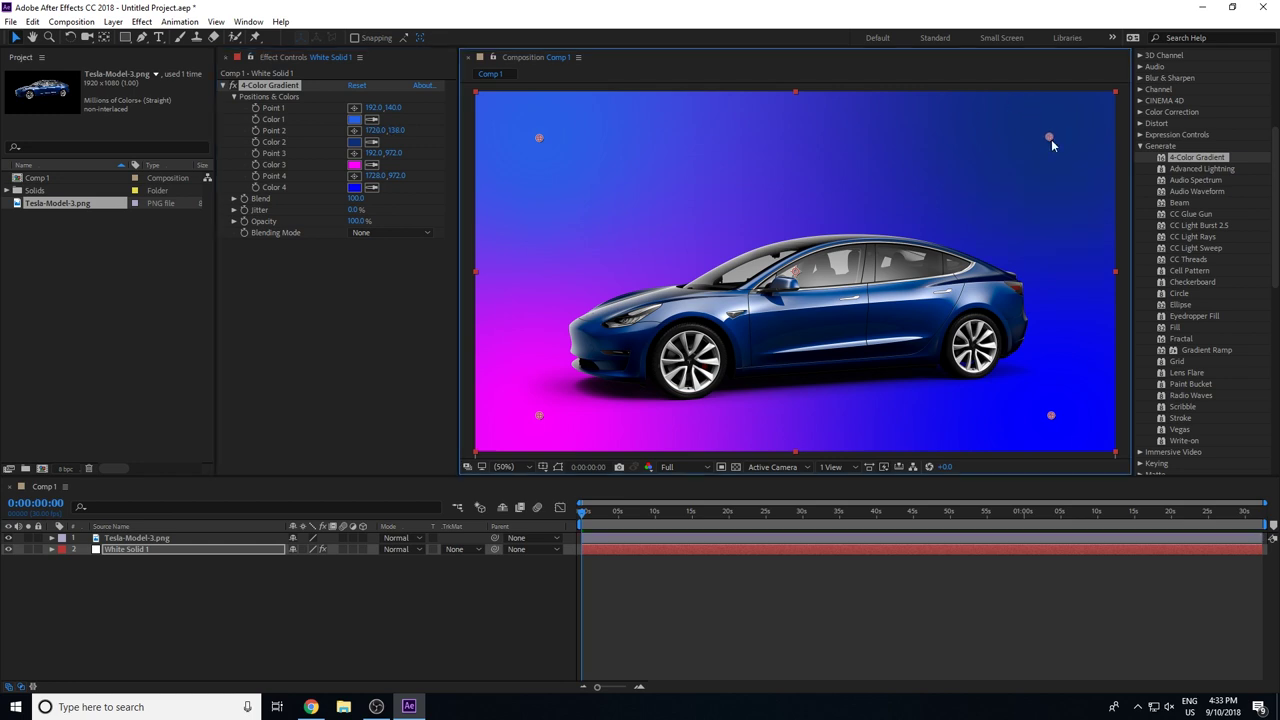
click(371, 164)
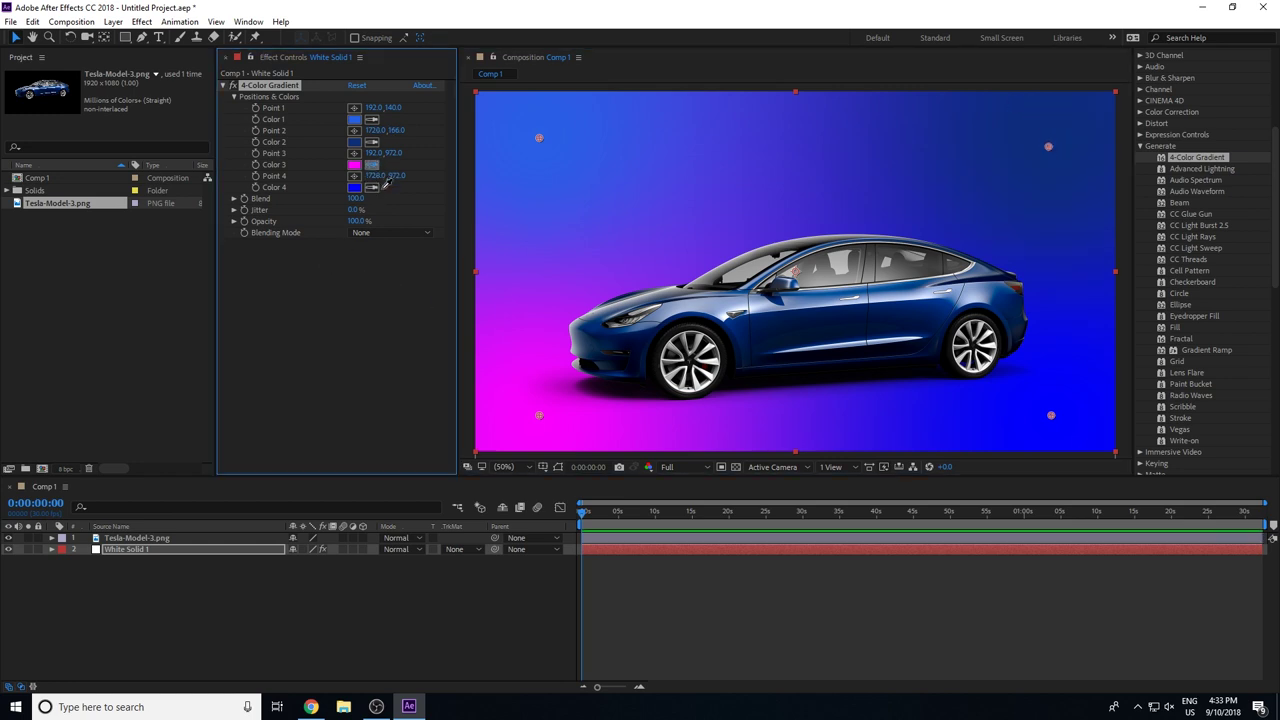
click(355, 119)
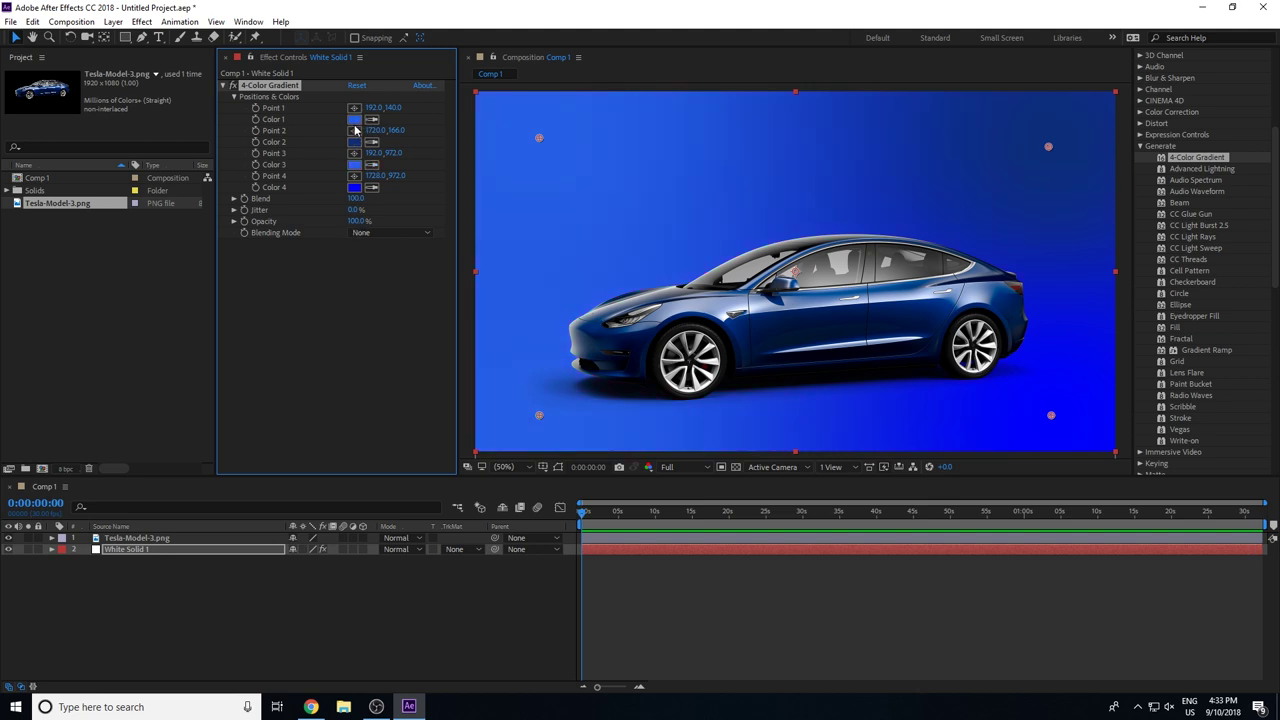
Set Color 4 to Color 2's dark blue and reposition all four gradient points, Point 2 at 1782, 254
drag(539, 414, 544, 318)
click(371, 187)
click(356, 141)
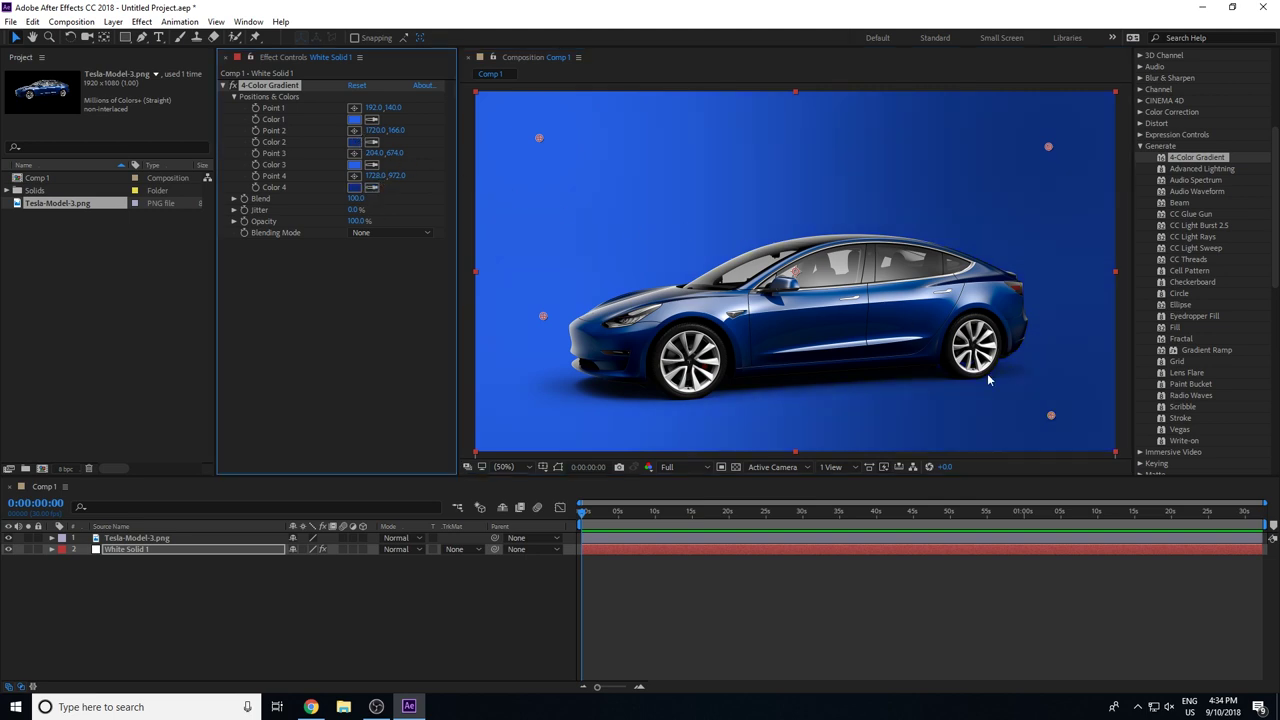
drag(1051, 416, 976, 430)
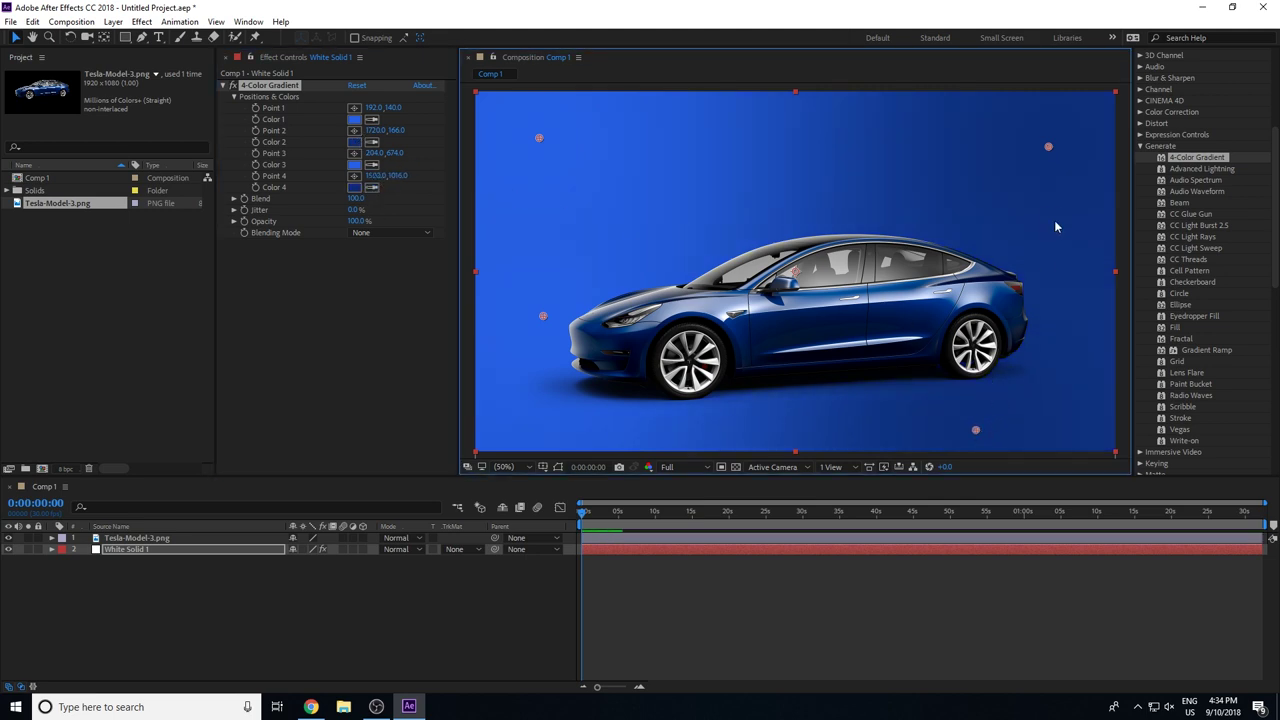
drag(1048, 146, 1068, 170)
drag(977, 430, 1025, 431)
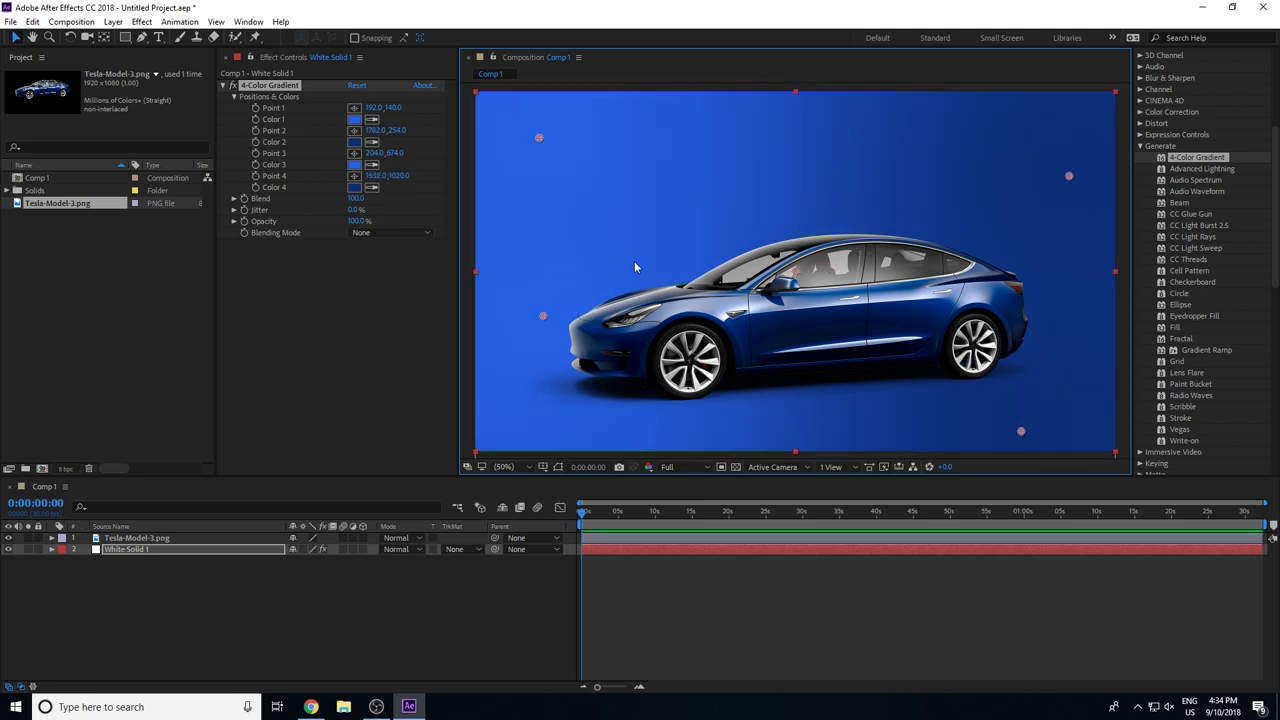
drag(543, 318, 539, 331)
drag(539, 137, 551, 140)
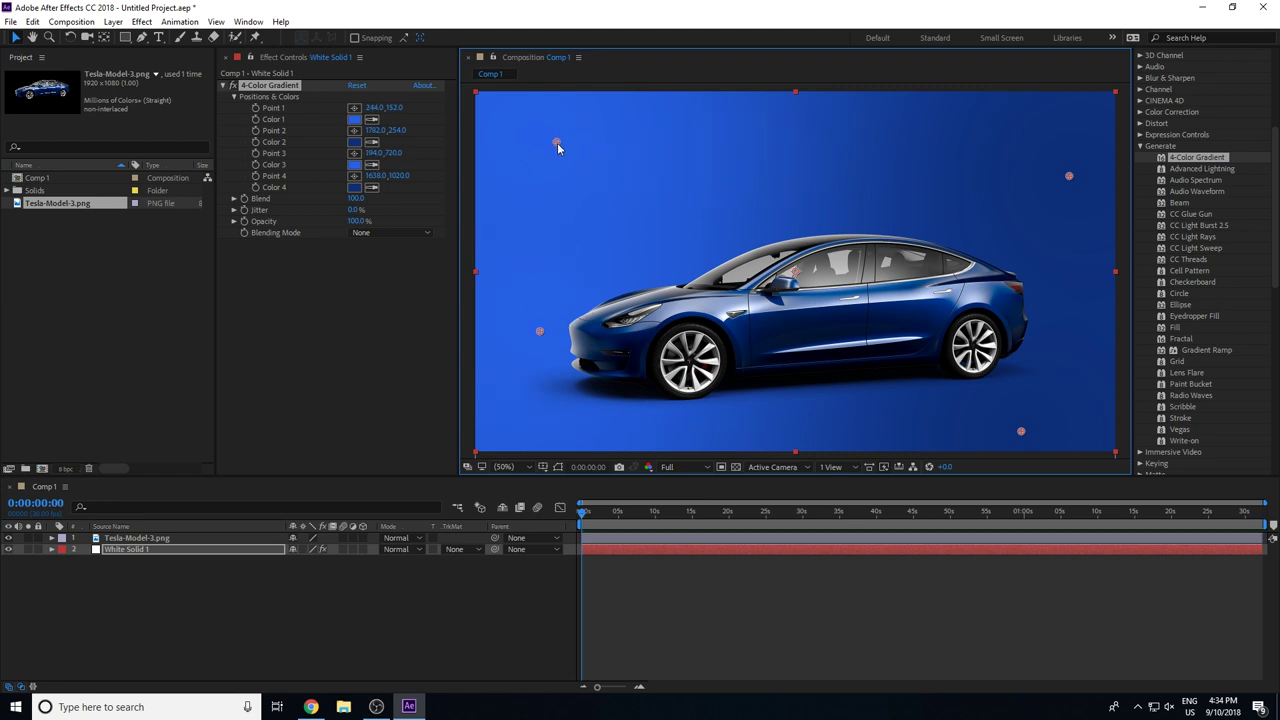
Give Color 3 a deeper blue
click(354, 164)
click(331, 361)
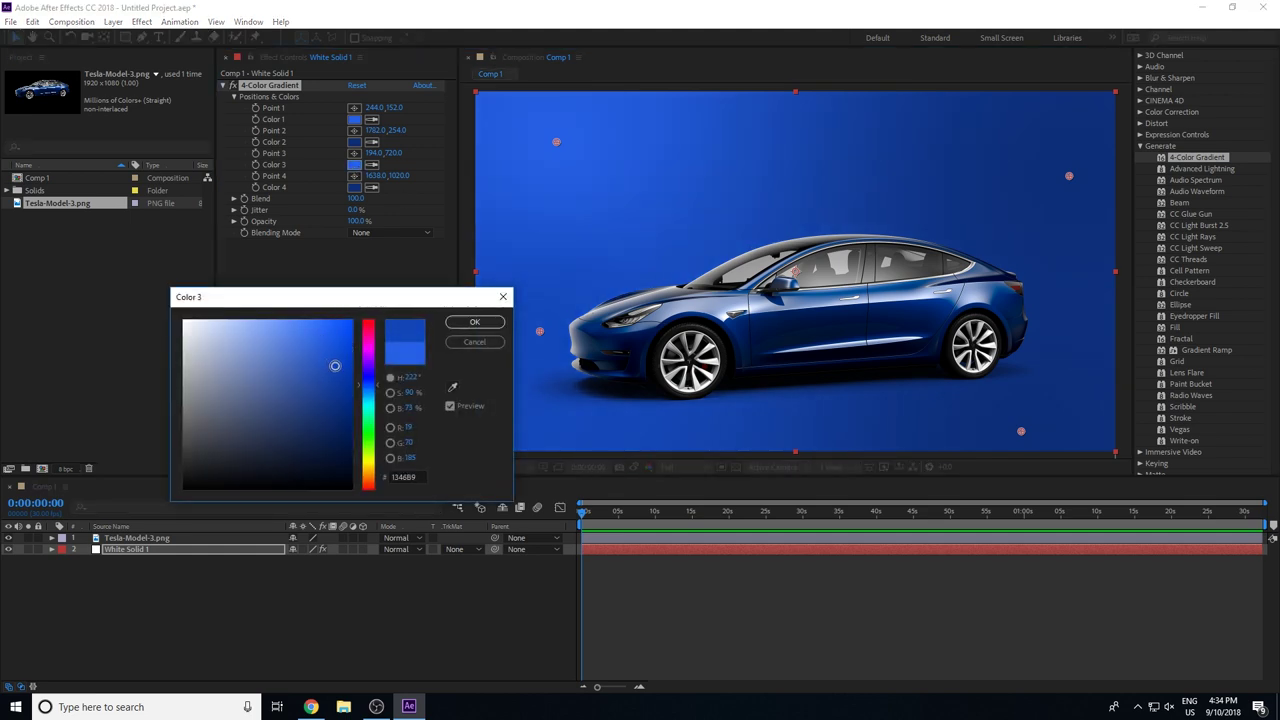
click(472, 322)
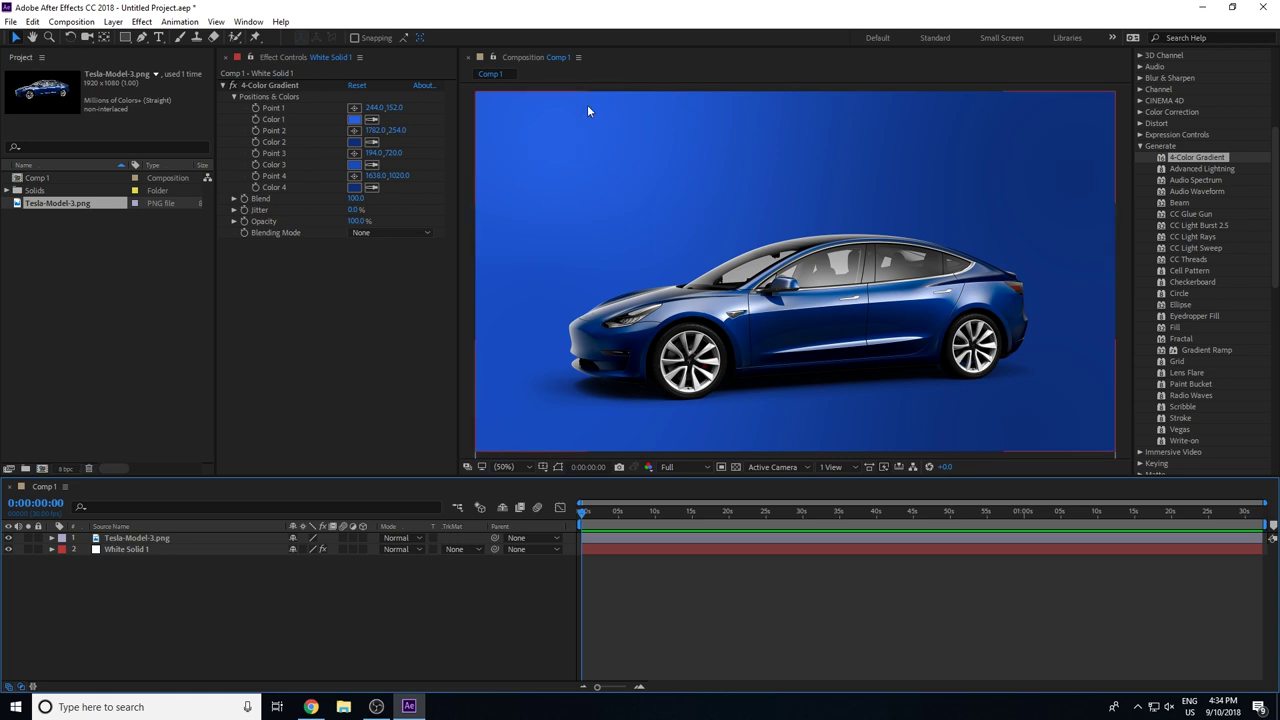
click(576, 146)
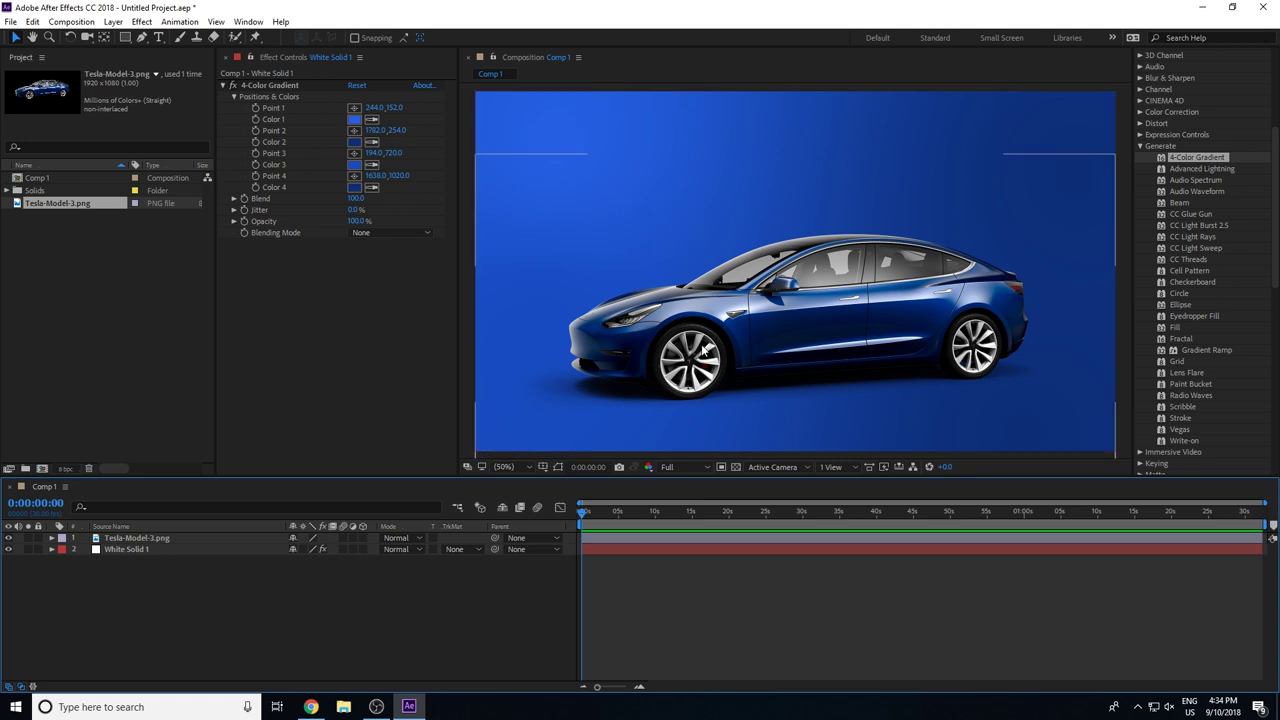
Raise gradient Point 4 to y 962 and move Point 2 to 1760, 250
click(316, 173)
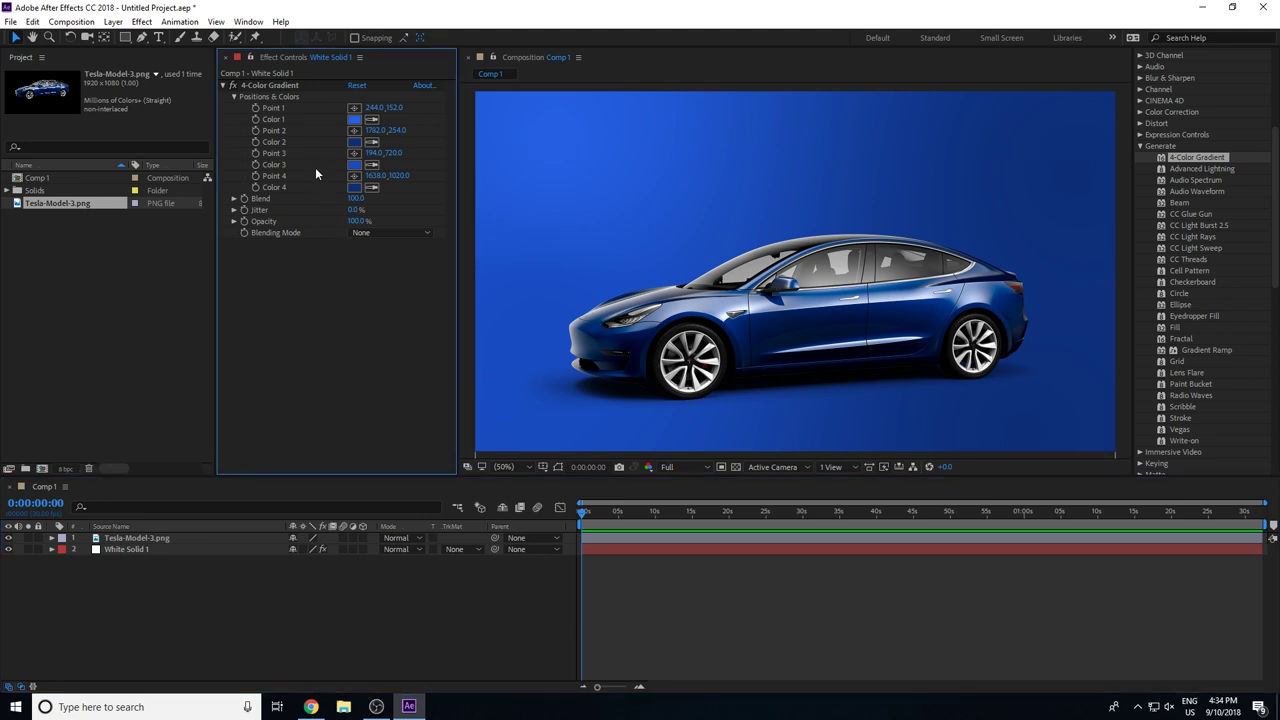
click(282, 84)
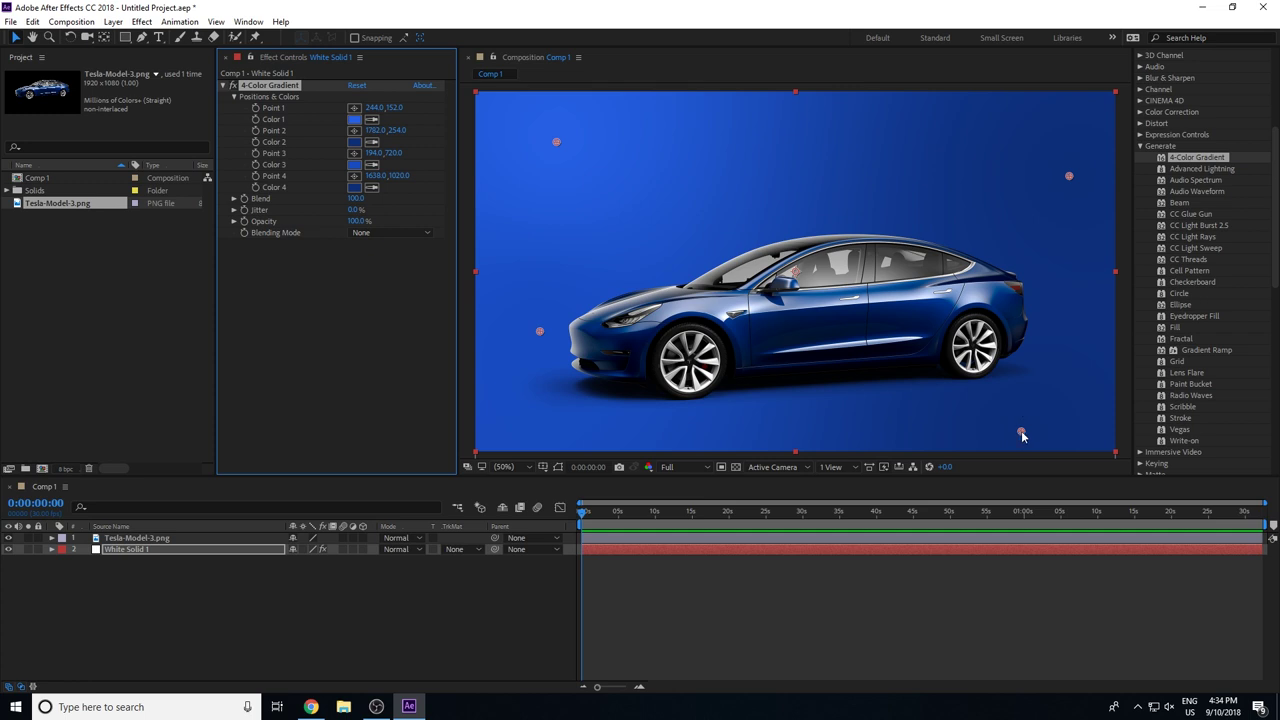
drag(1027, 435, 1036, 413)
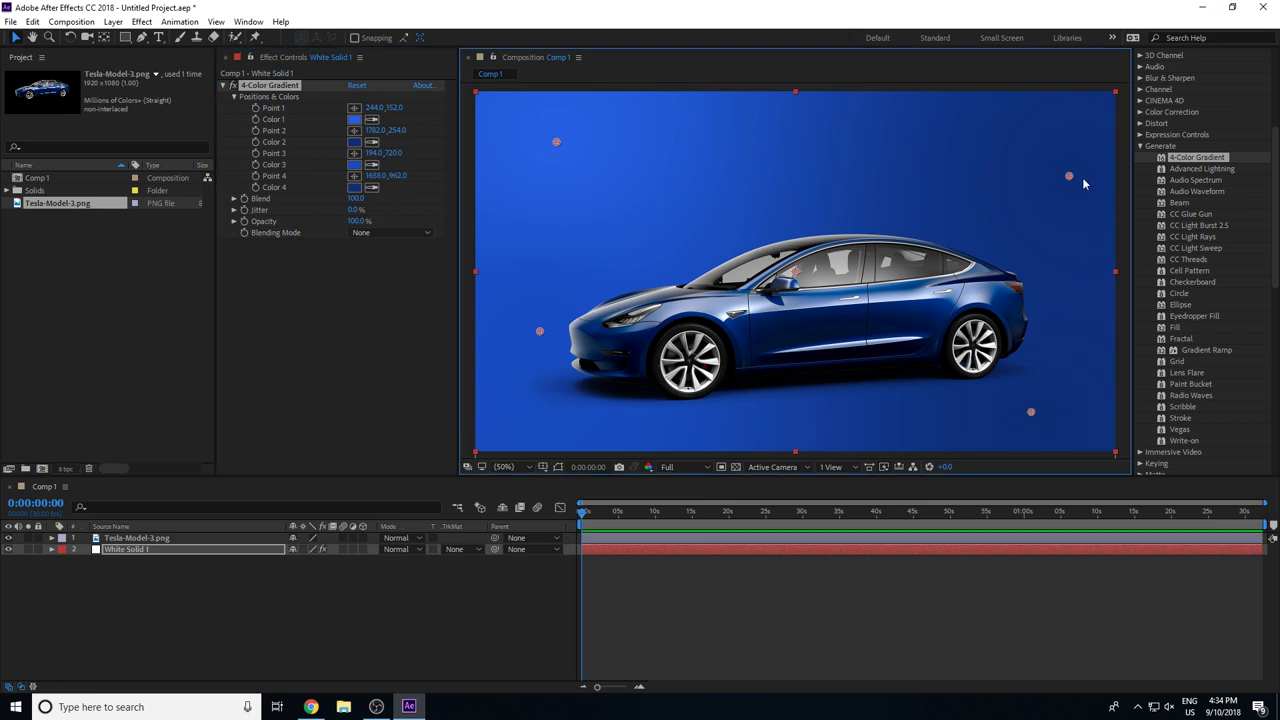
drag(1071, 178, 1071, 176)
click(280, 663)
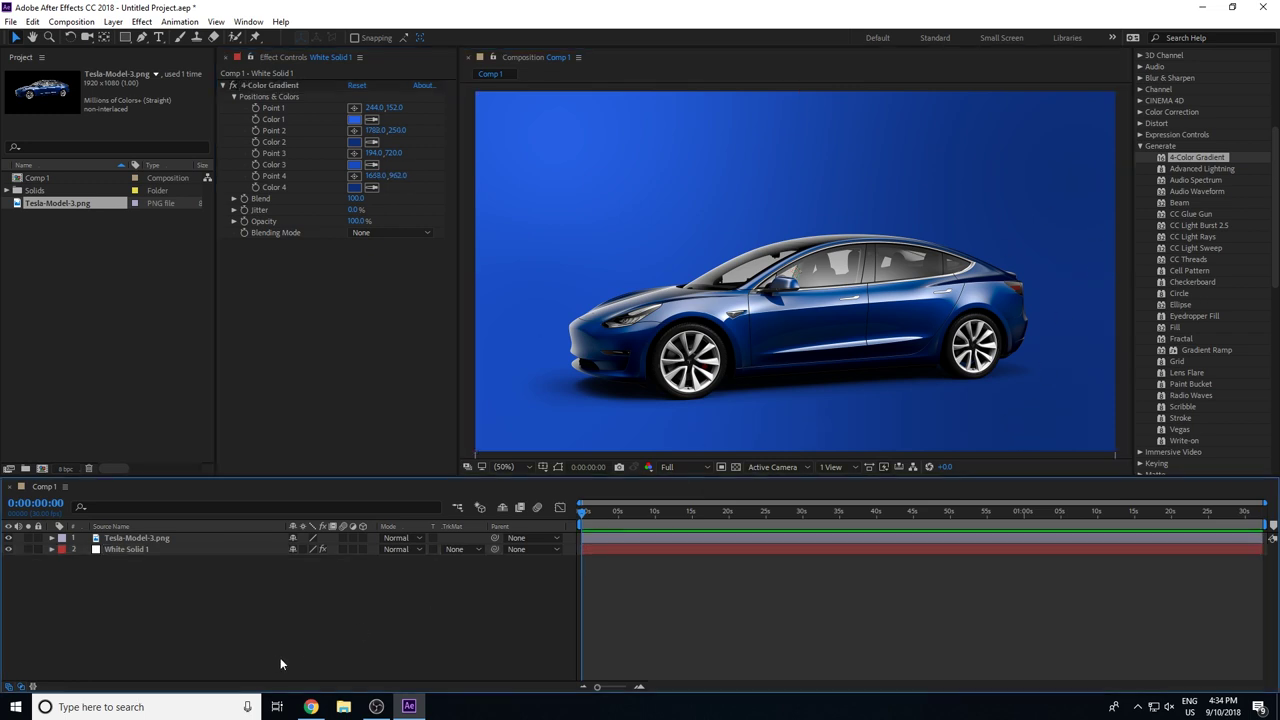
click(660, 331)
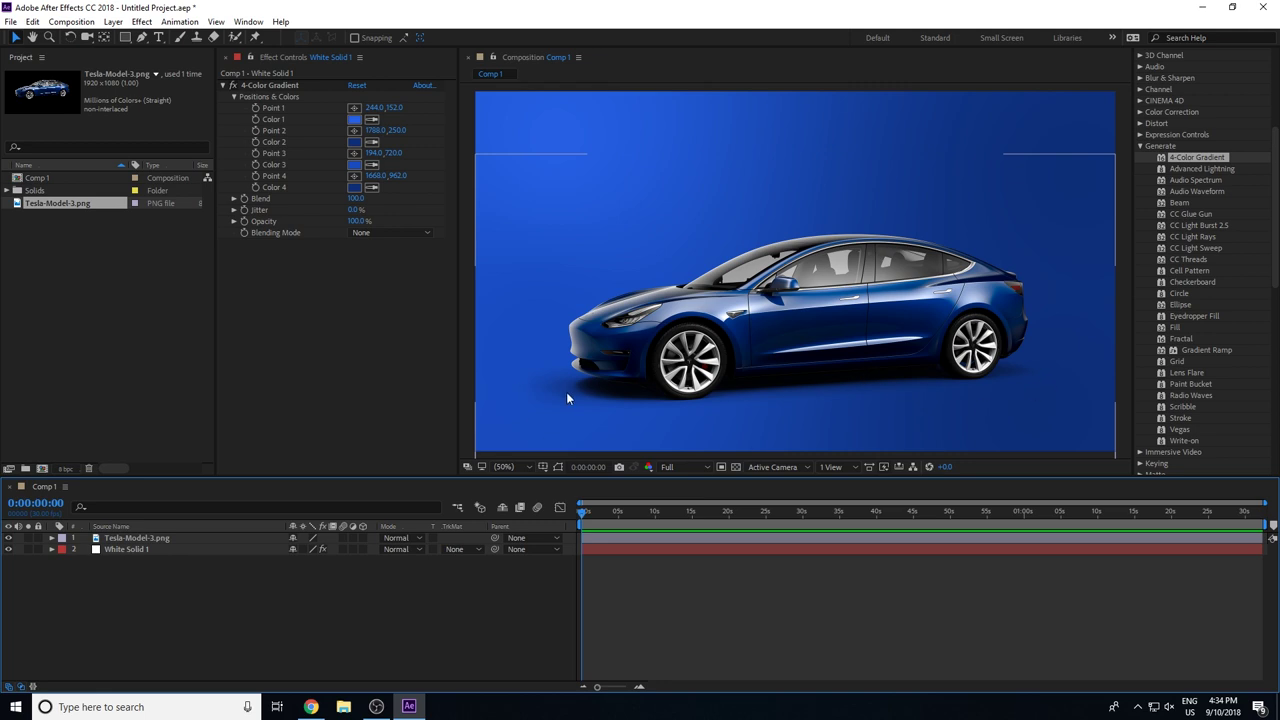
Nudge the car image slightly into its final position
drag(768, 354, 774, 359)
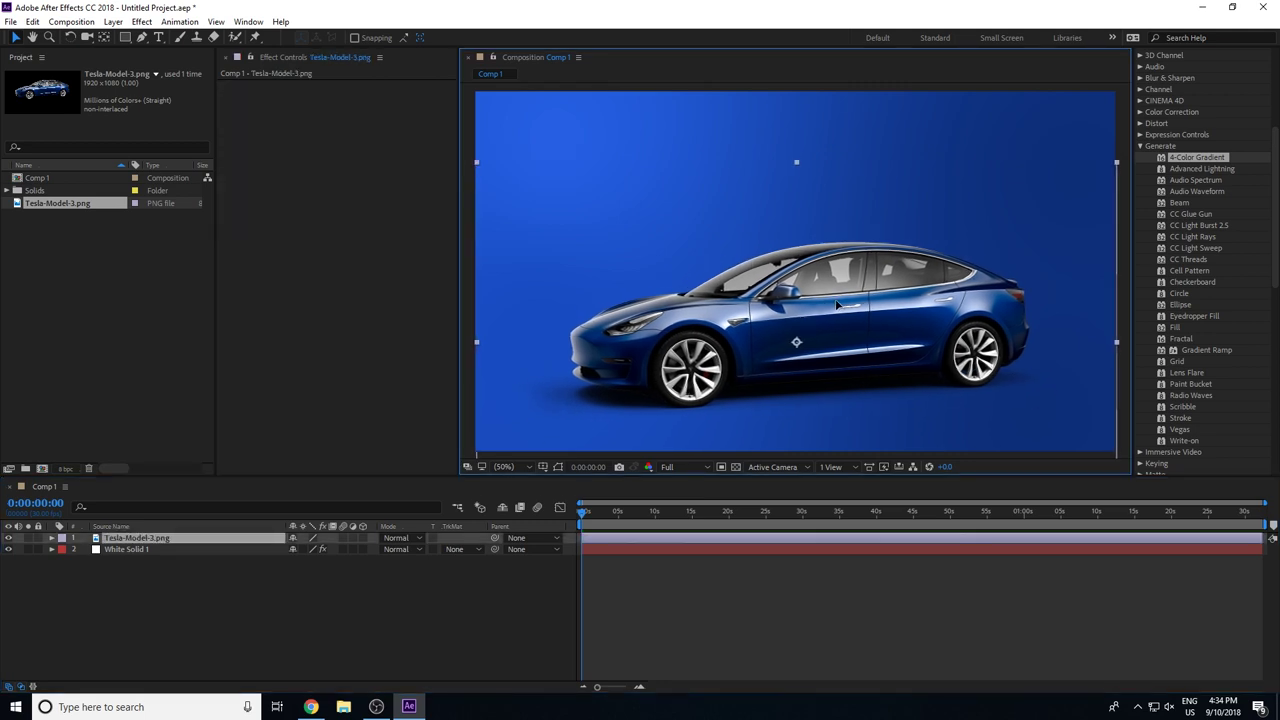
drag(842, 303, 841, 302)
click(456, 526)
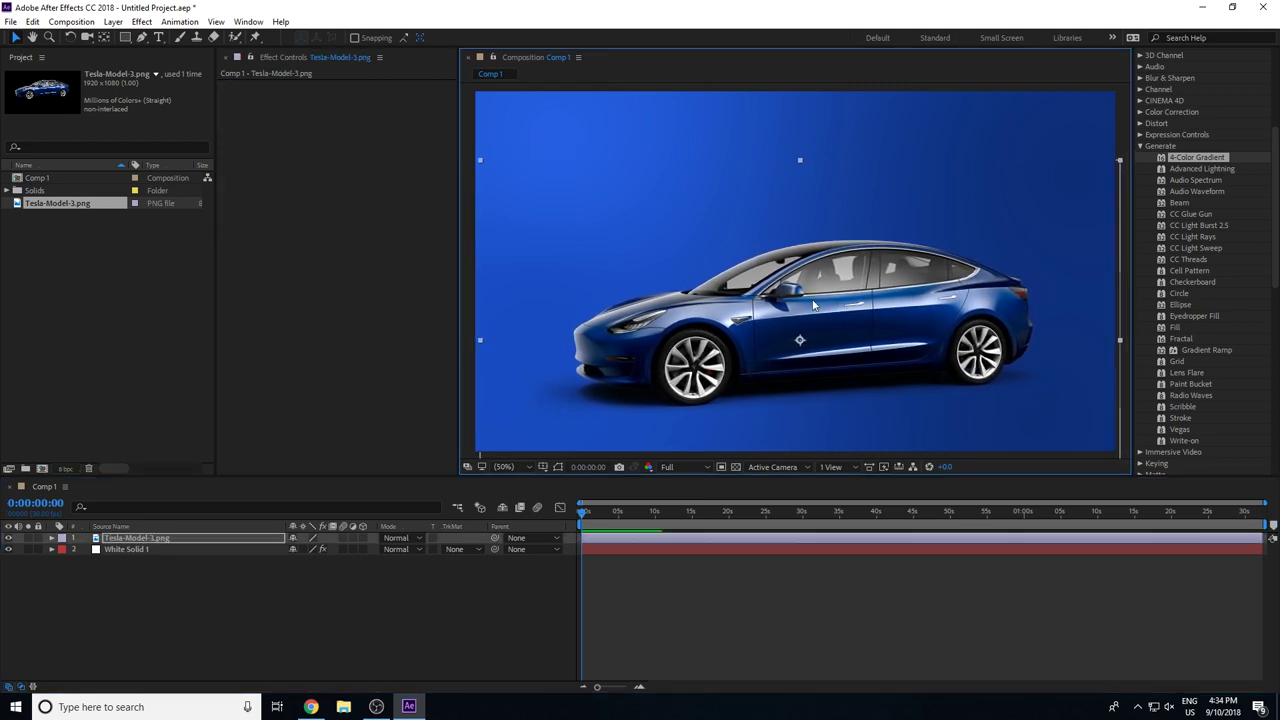
click(338, 627)
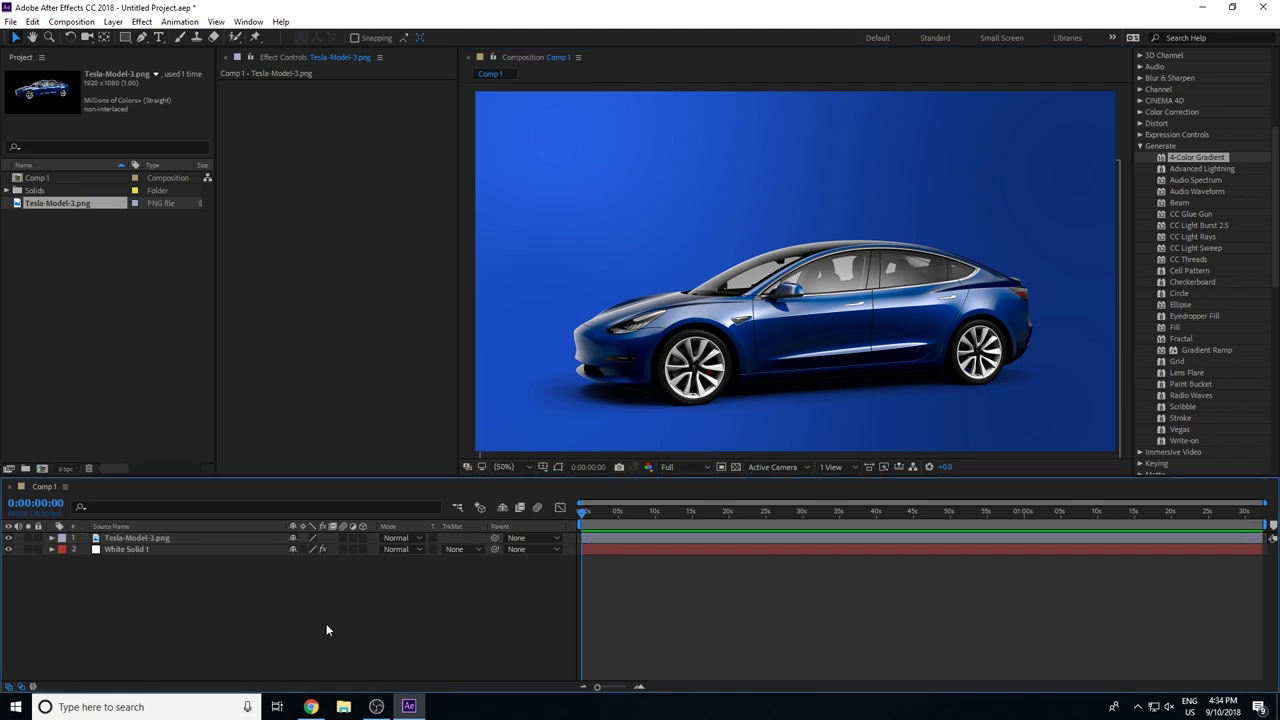
Duplicate White Solid 1 and delete the 4-Color Gradient from the copy
right_click(197, 578)
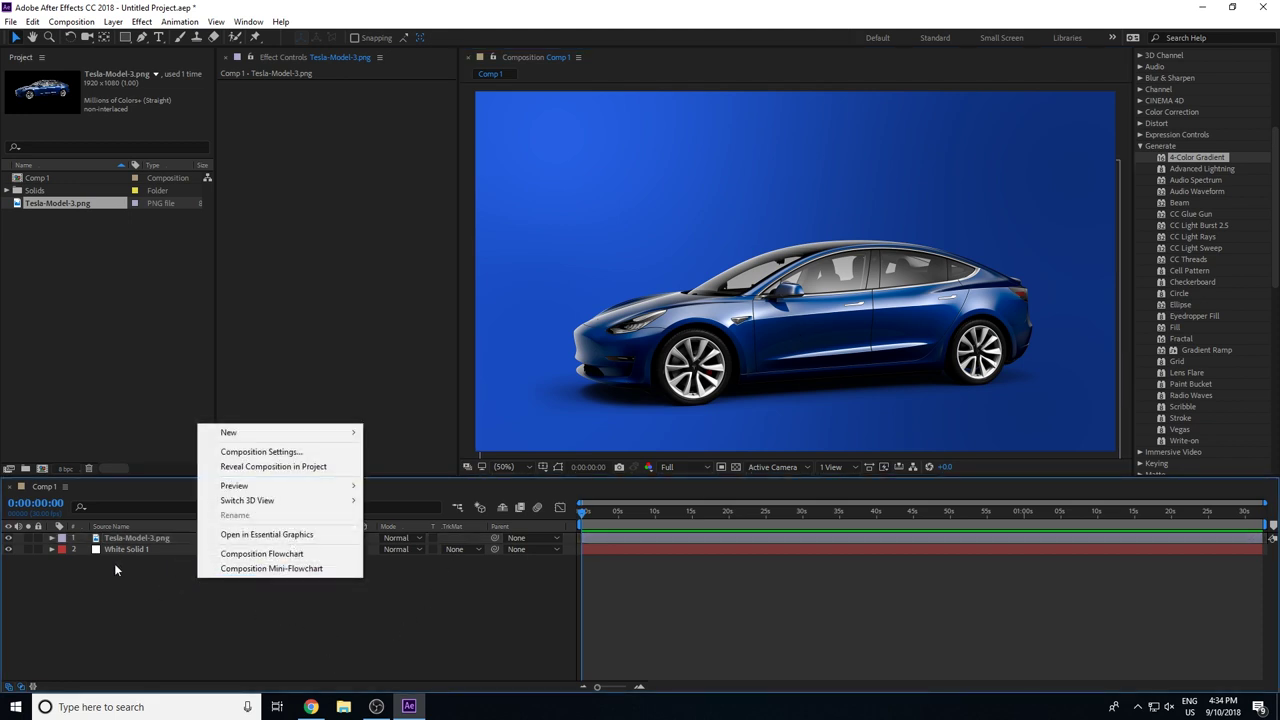
click(120, 551)
key(ctrl+d)
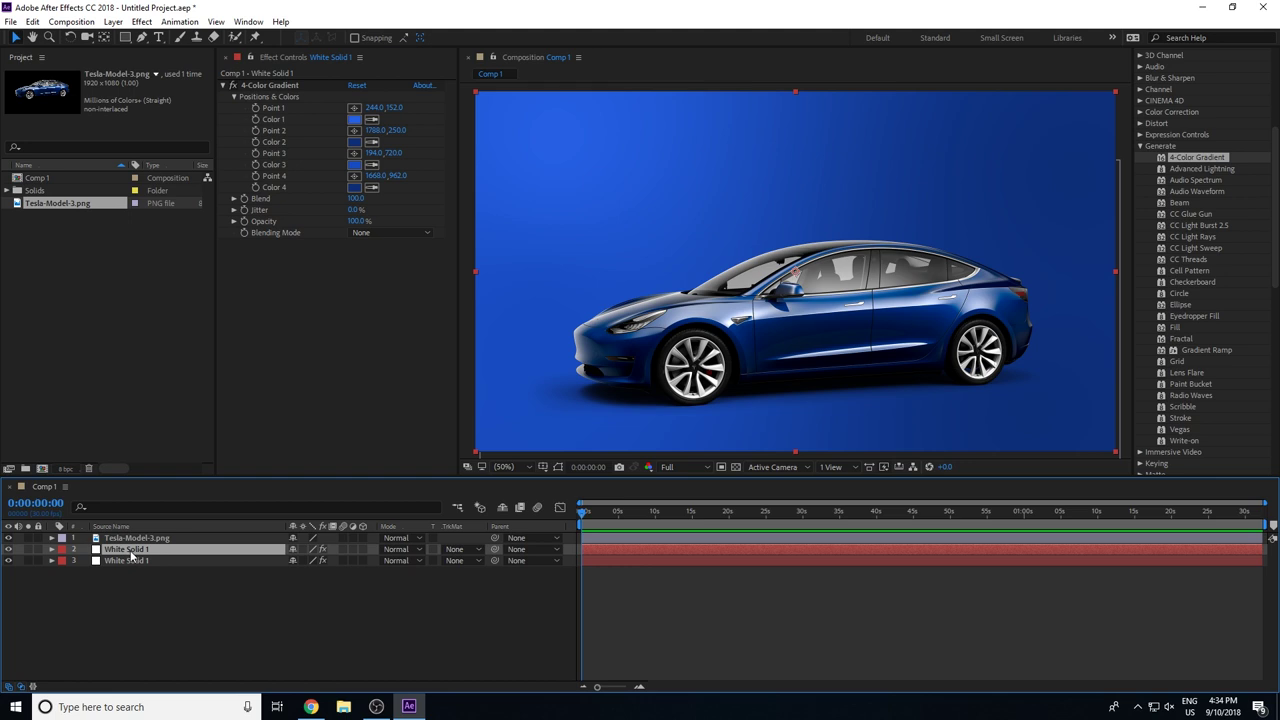
click(268, 85)
key(Delete)
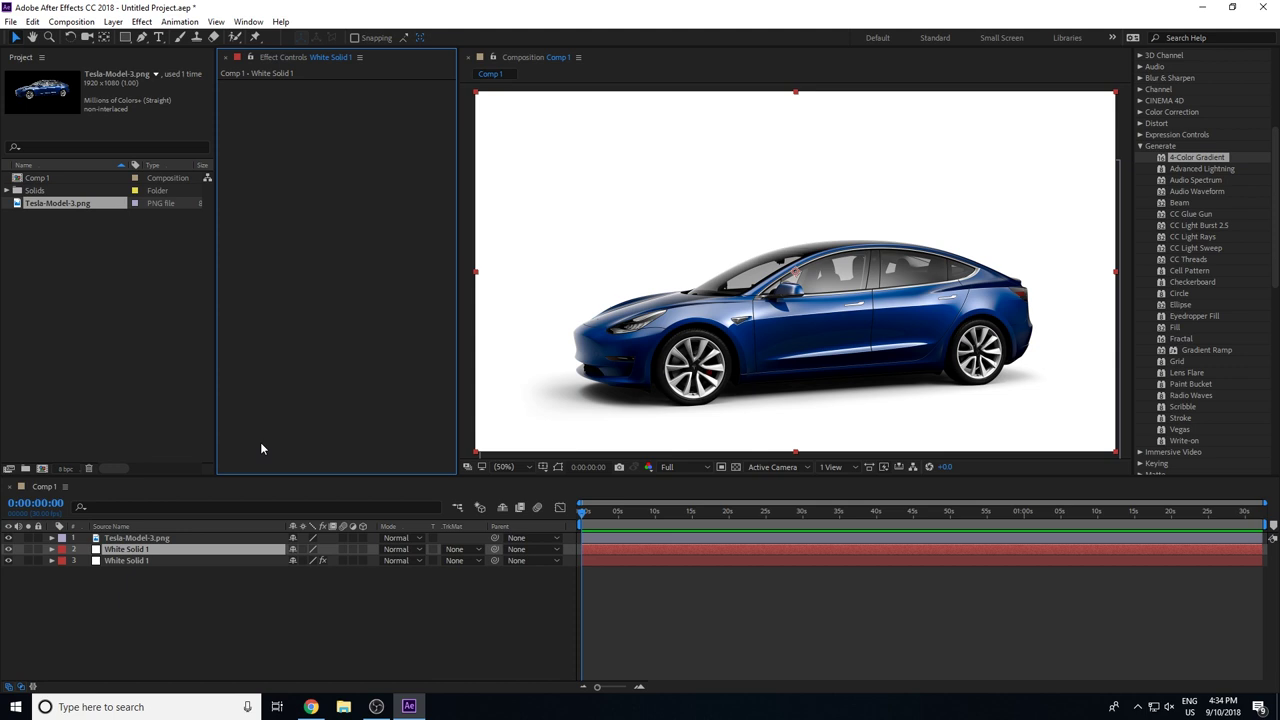
Recolour the copied solid to Dark Royal Blue 000C2B, sampled from the car
key(ctrl+shift+y)
click(631, 418)
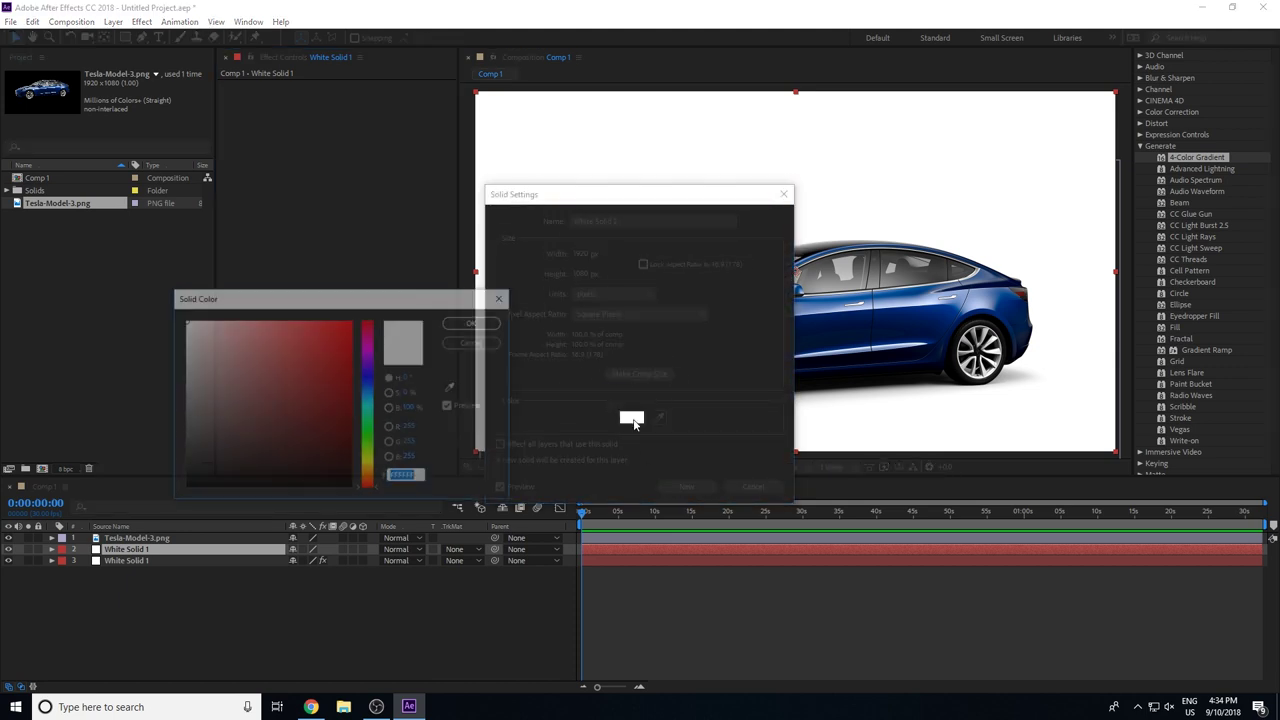
click(452, 387)
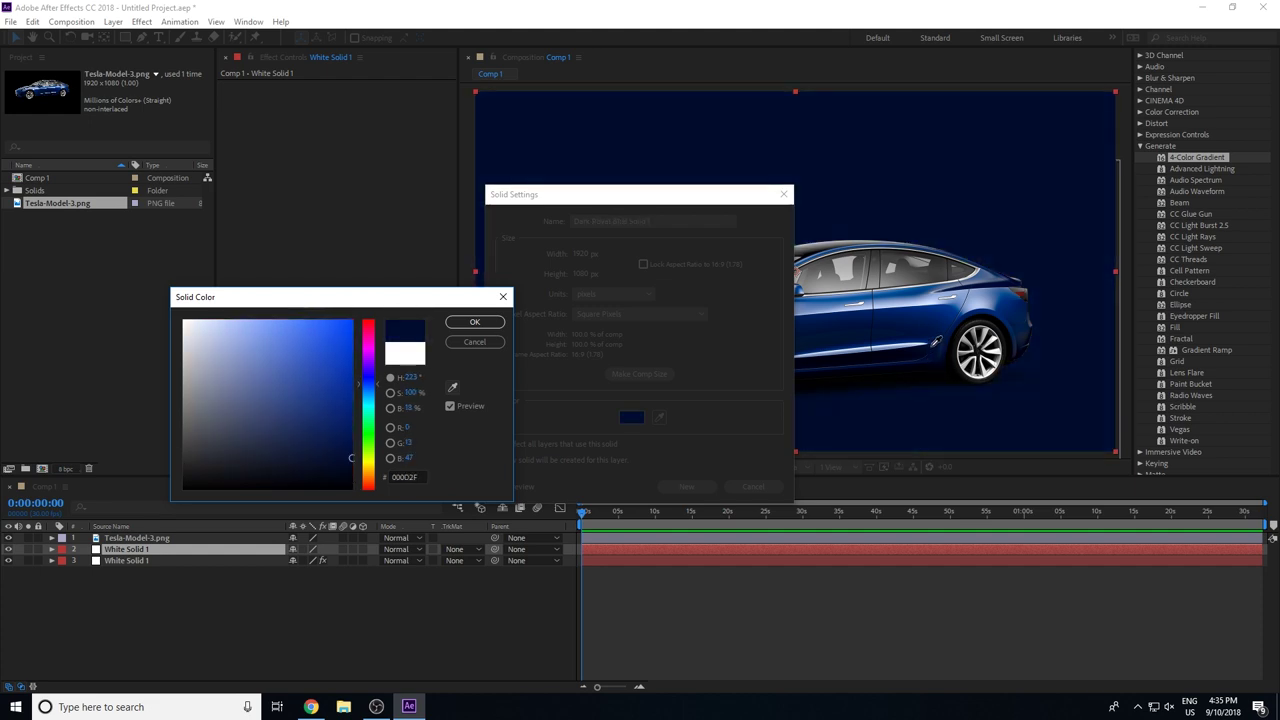
click(930, 352)
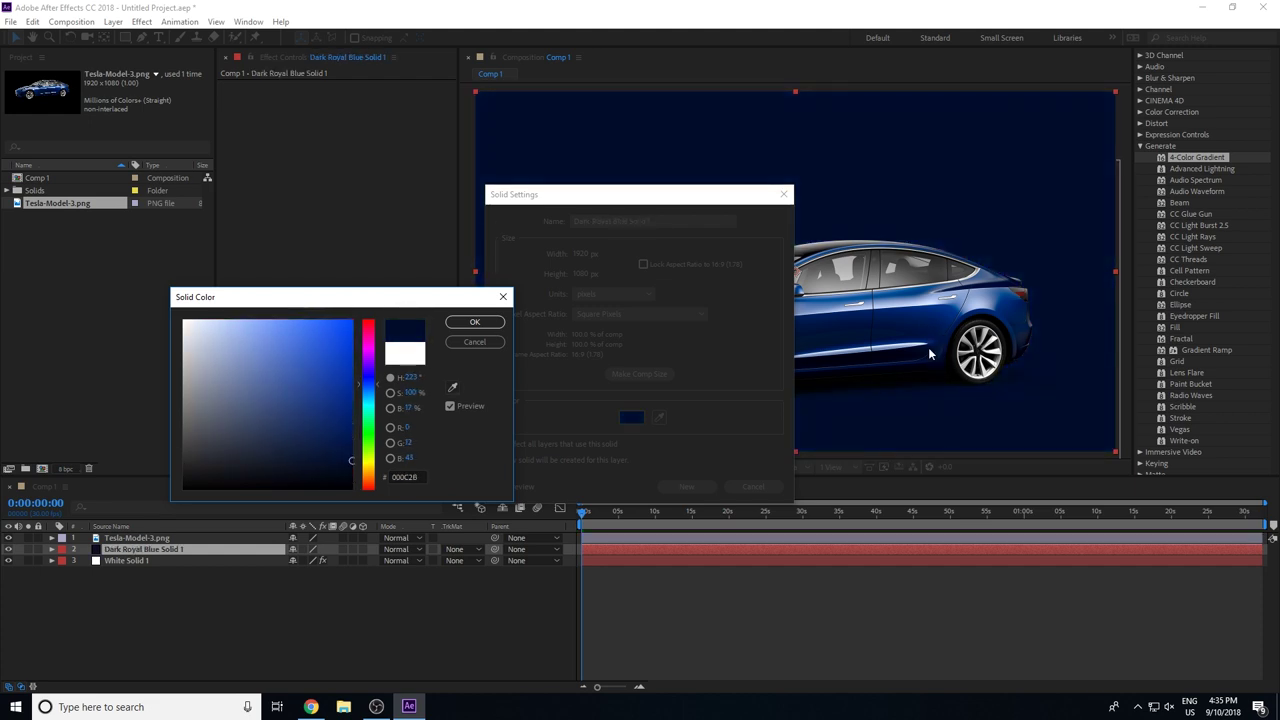
click(475, 322)
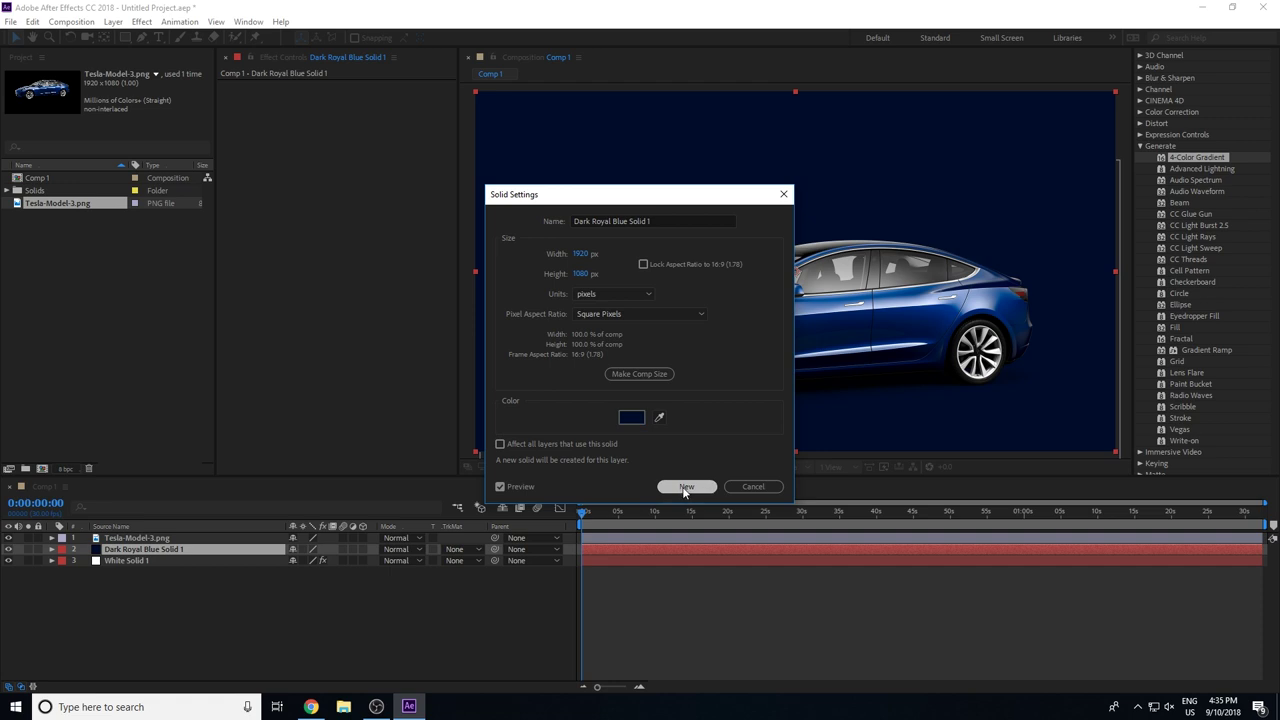
click(686, 486)
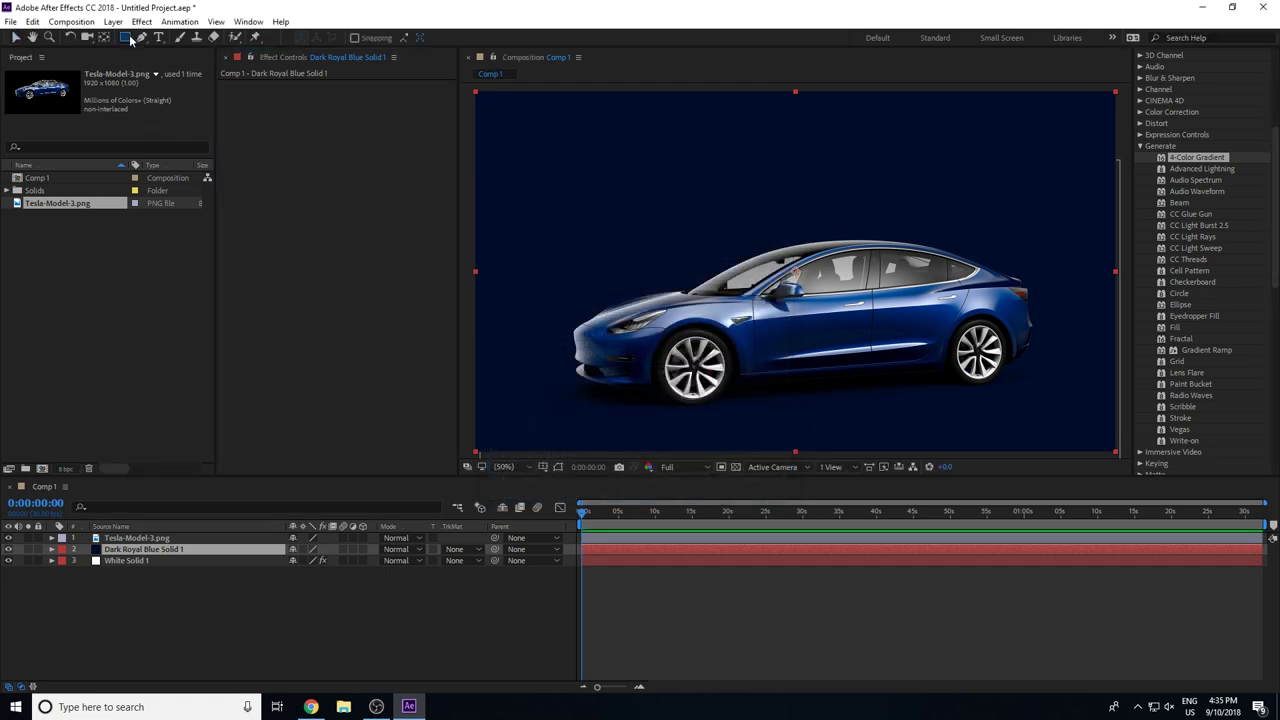
Add a full-frame ellipse mask to Dark Royal Blue Solid 1 using the Ellipse tool
drag(125, 37, 170, 68)
double_click(126, 38)
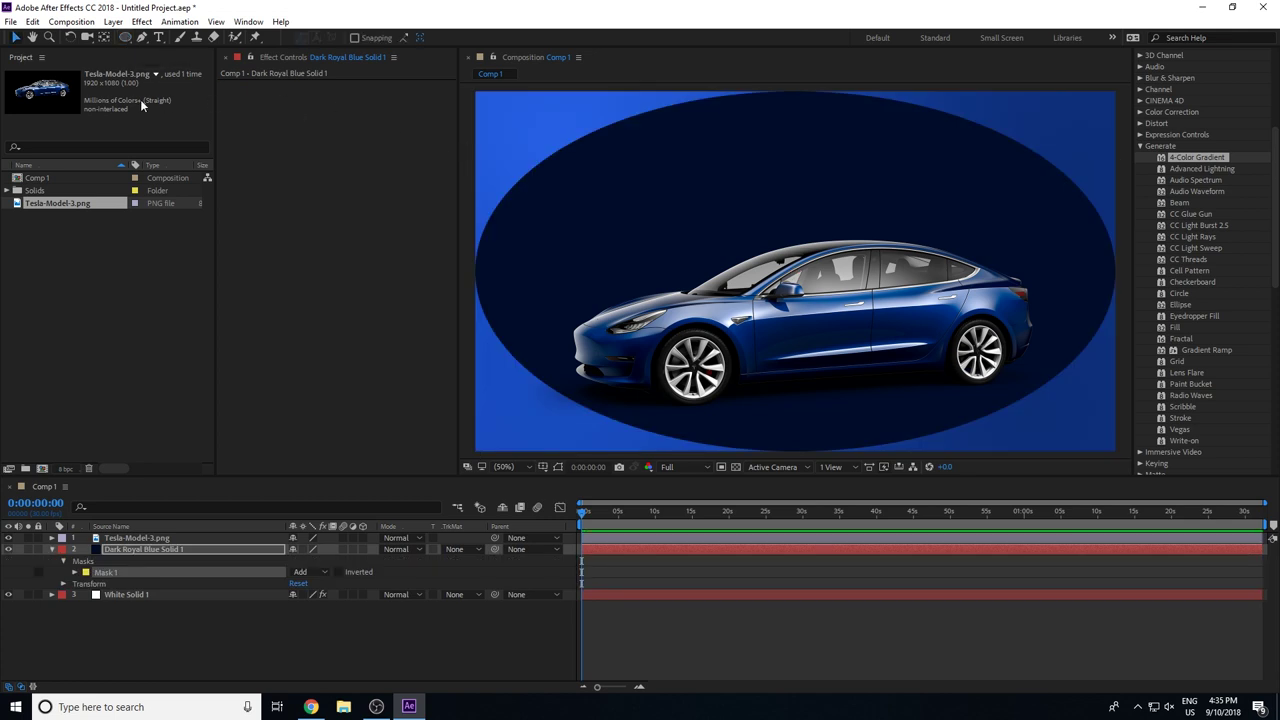
click(558, 467)
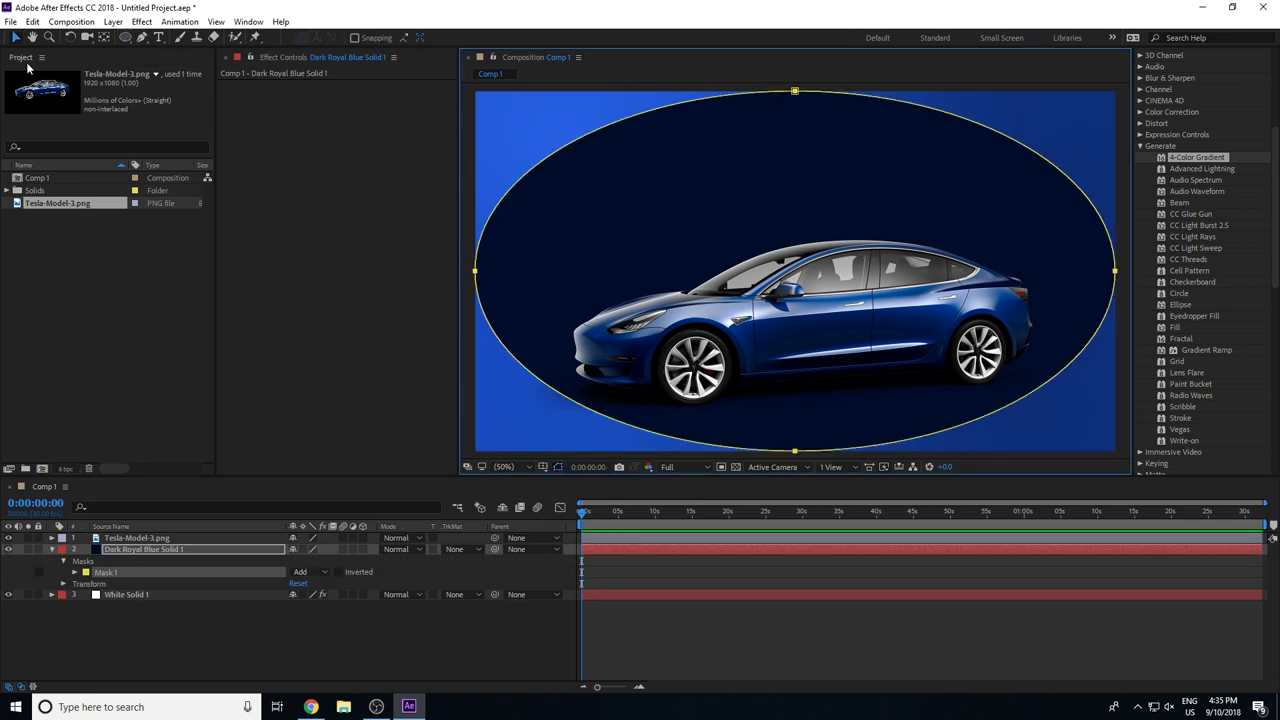
click(685, 107)
Shrink the ellipse mask, move it below the car, tilt it slightly and widen it
mouse_move(1114, 91)
mouse_down()
mouse_move(996, 157)
mouse_move(1044, 175)
mouse_move(1058, 198)
mouse_up()
drag(800, 198, 793, 306)
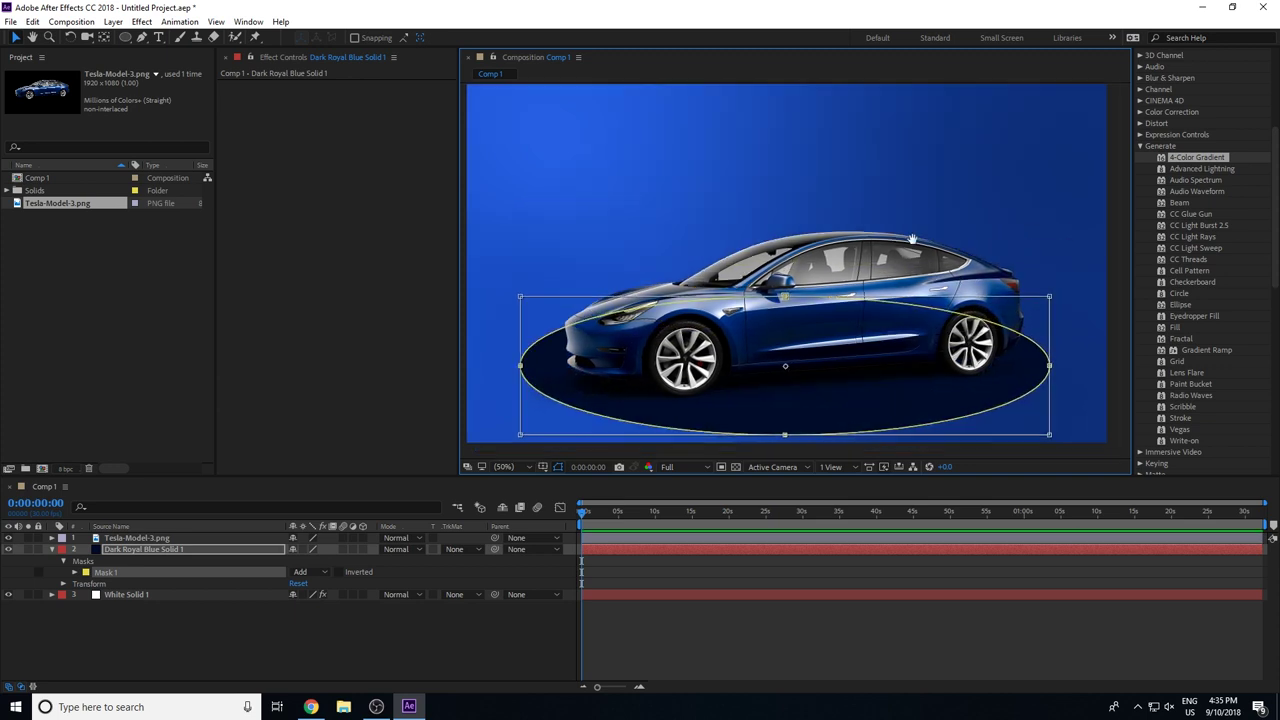
scroll(948, 320, down, 3)
scroll(955, 330, left, 1)
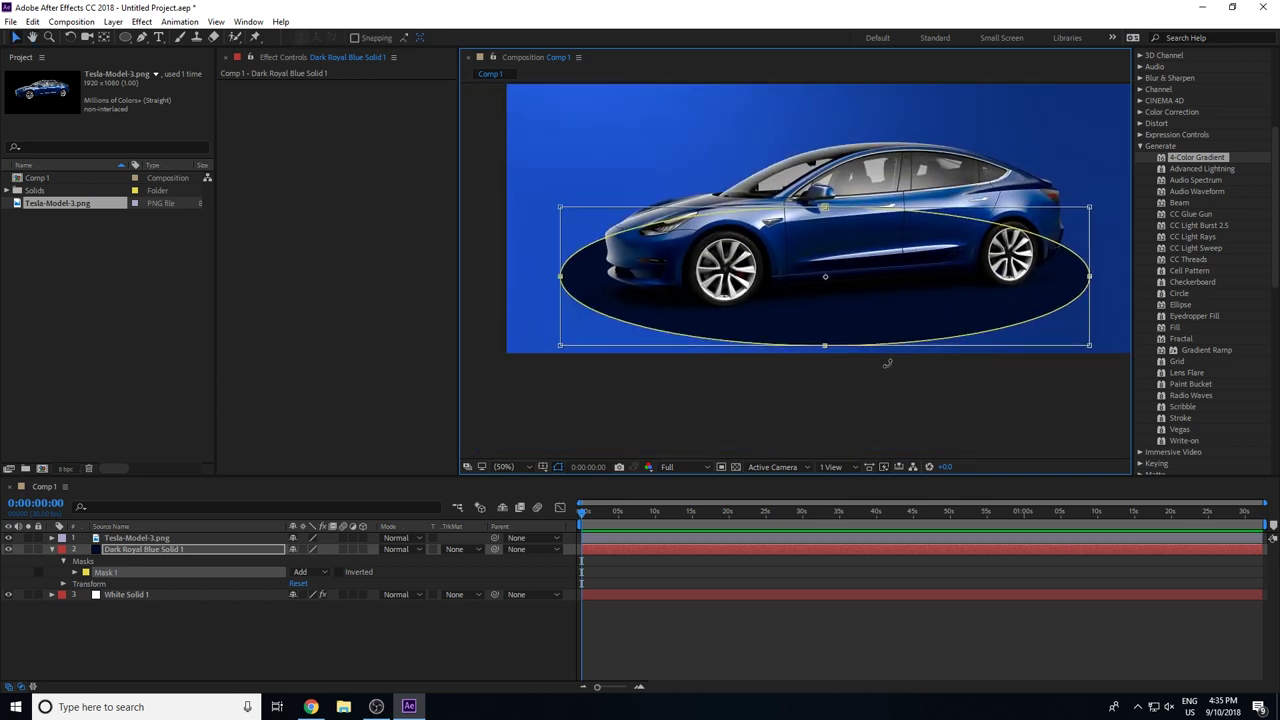
drag(1110, 200, 1108, 190)
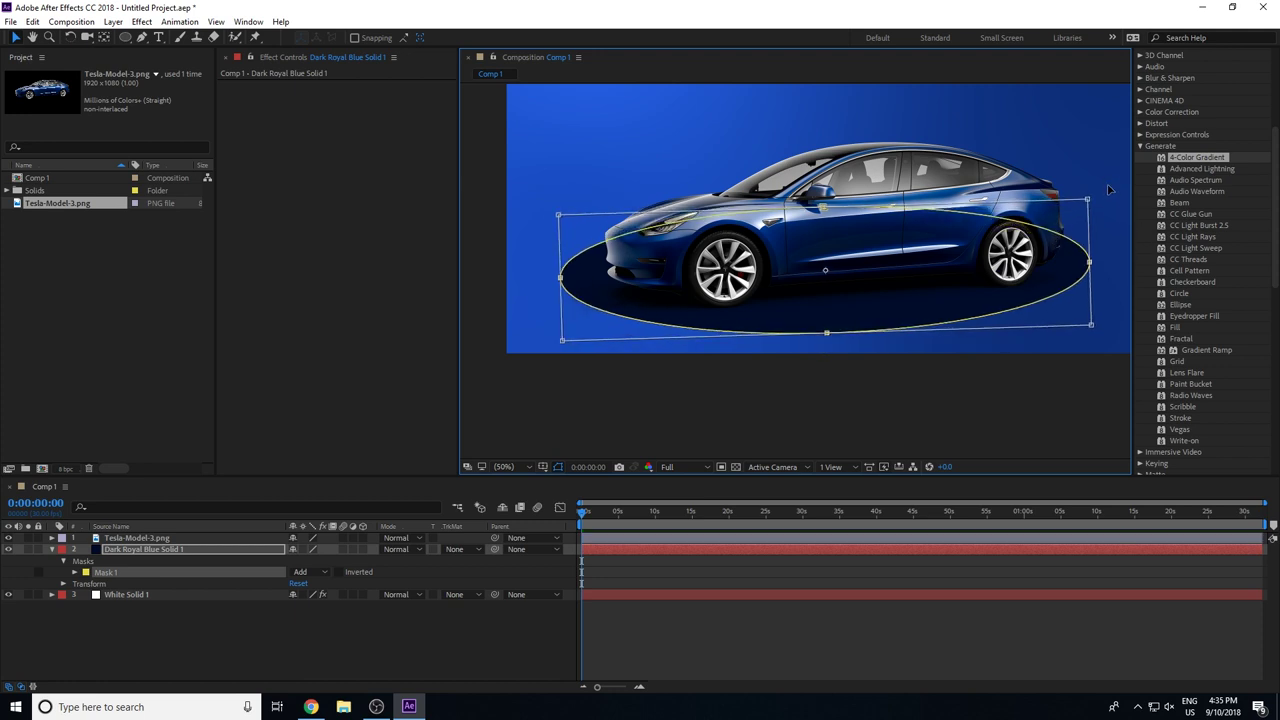
mouse_move(1093, 326)
mouse_down()
mouse_move(1124, 364)
mouse_move(990, 319)
mouse_up()
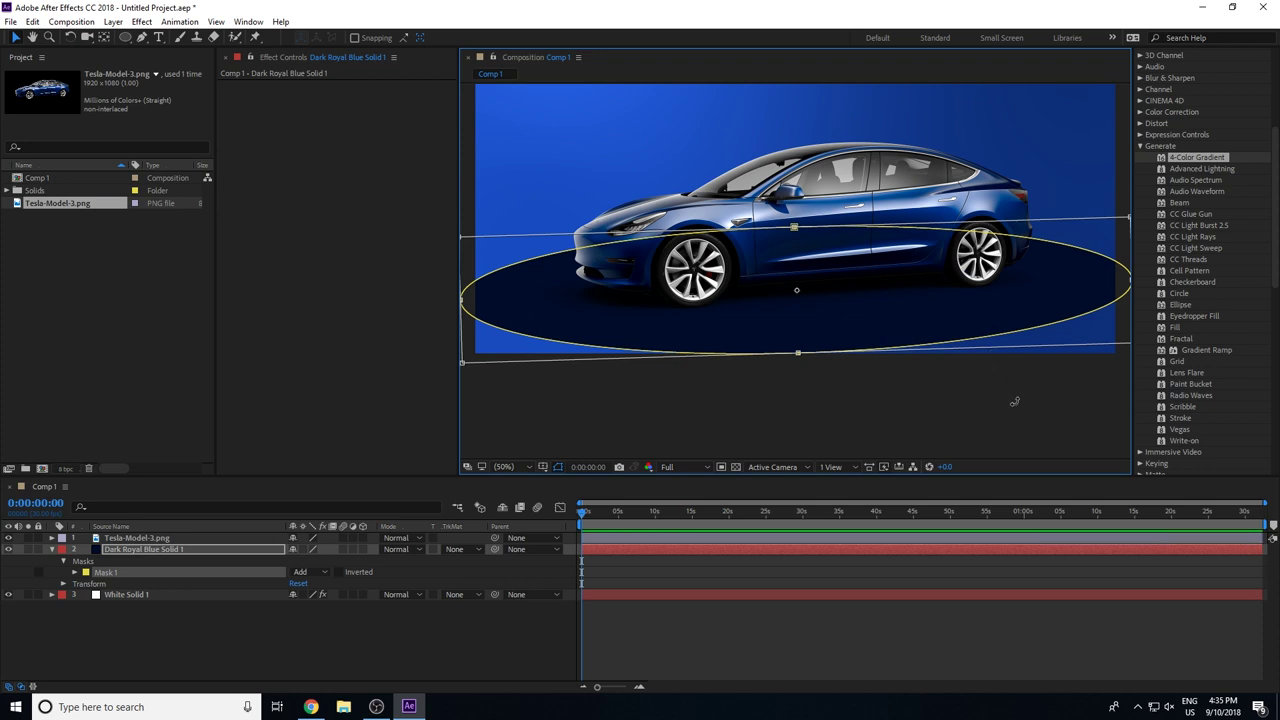
click(880, 340)
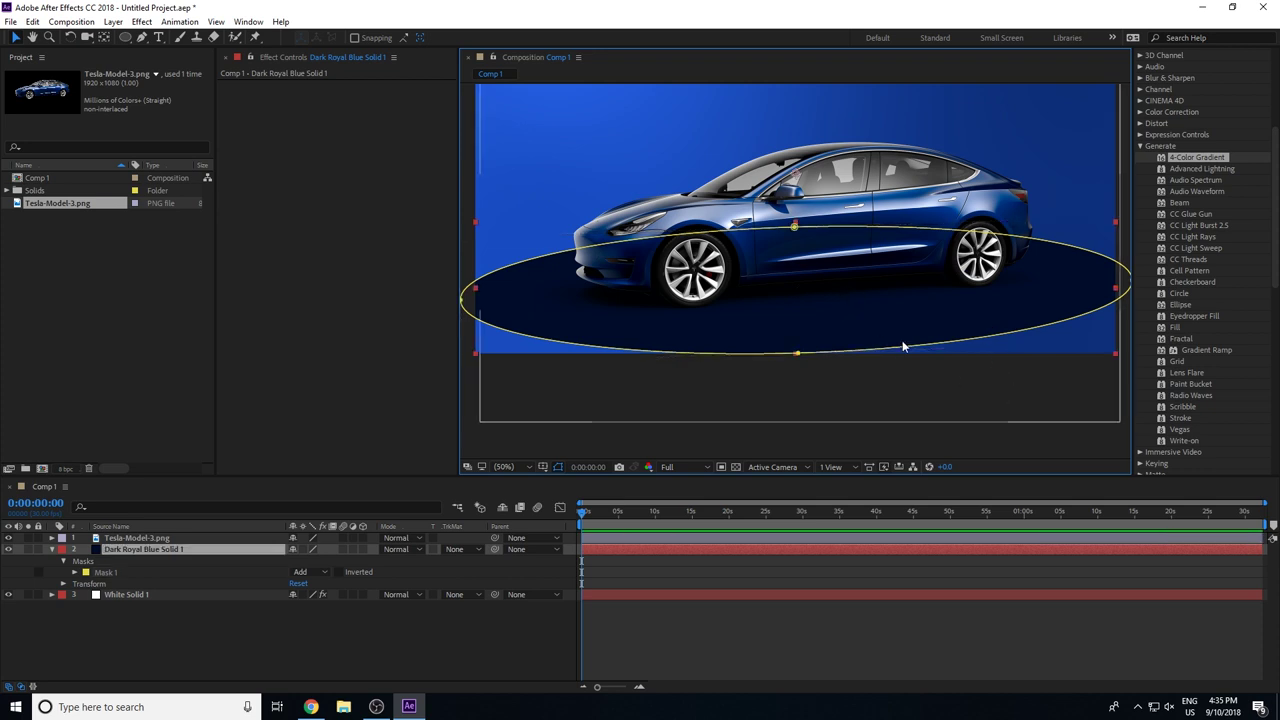
Deselect the layer and return the composition view to 50% to preview the oval
click(894, 405)
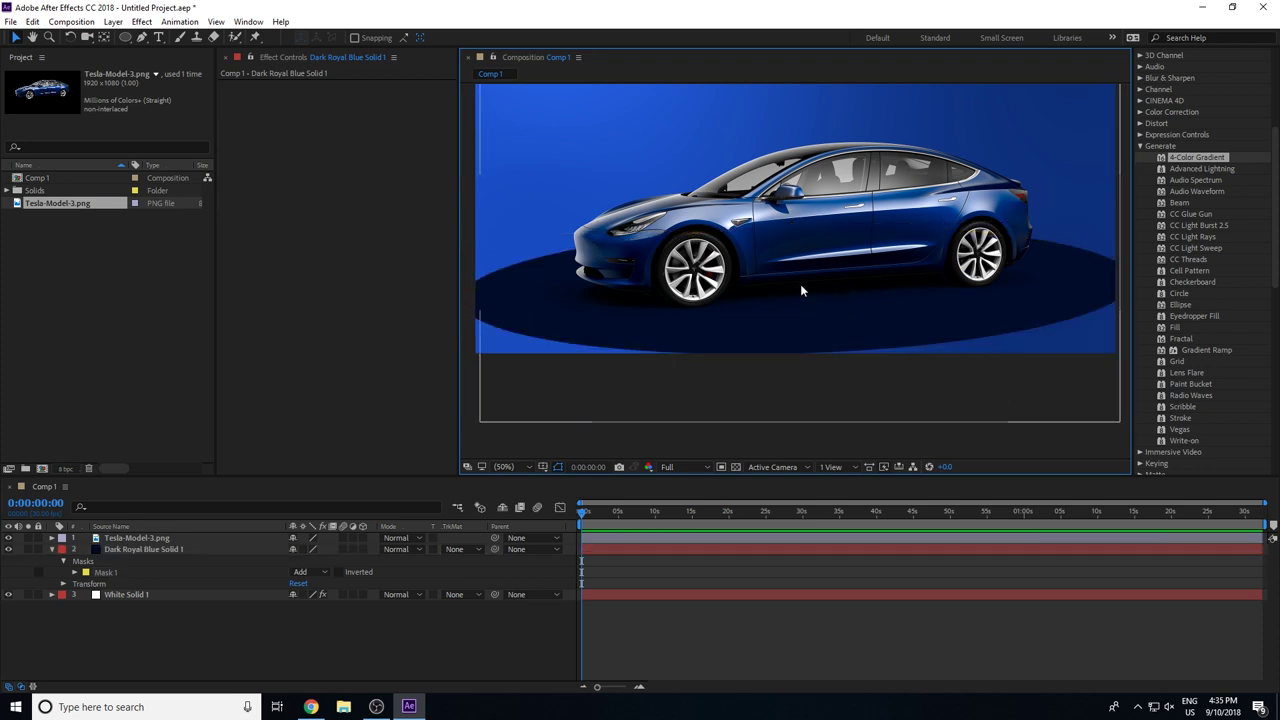
key(comma)
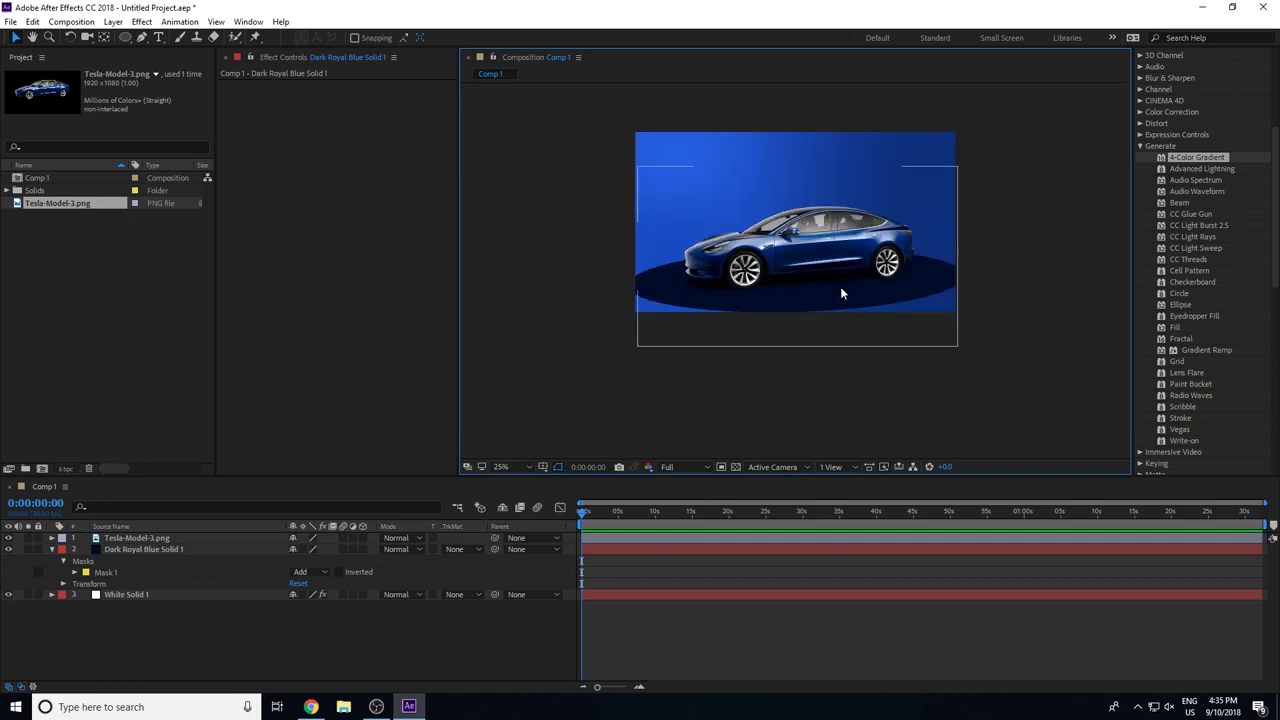
key(comma)
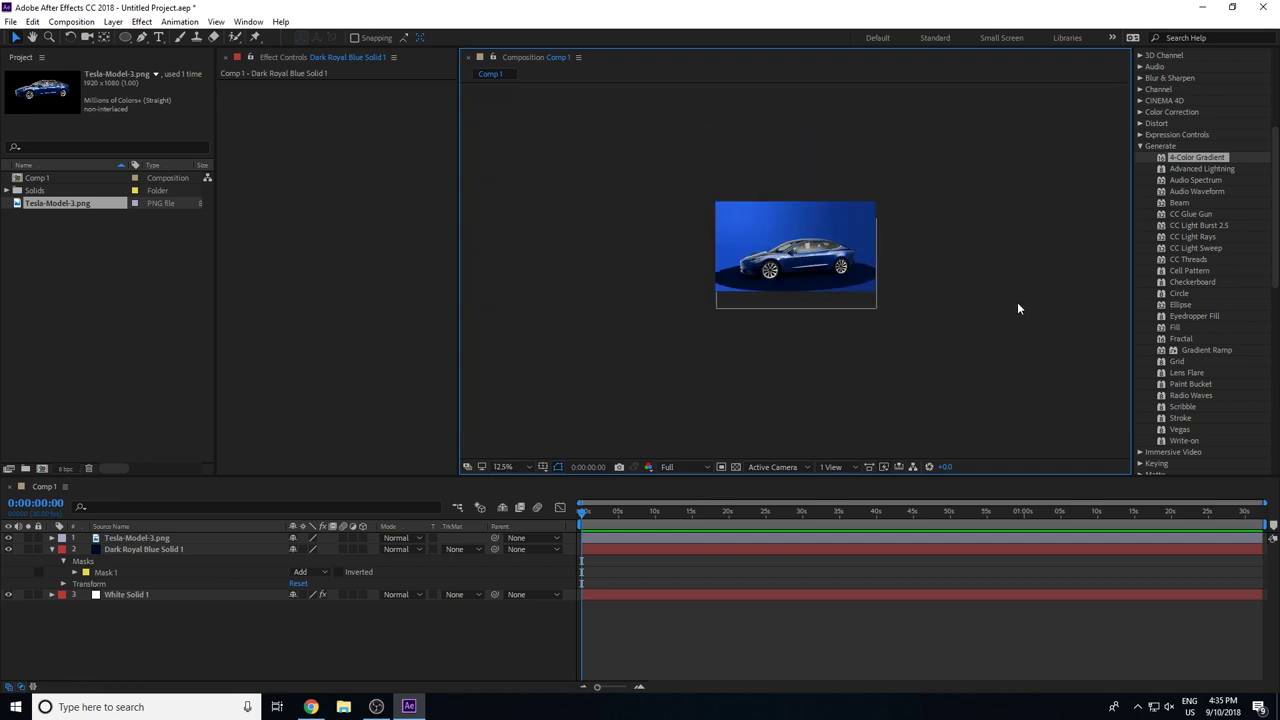
key(shift+slash)
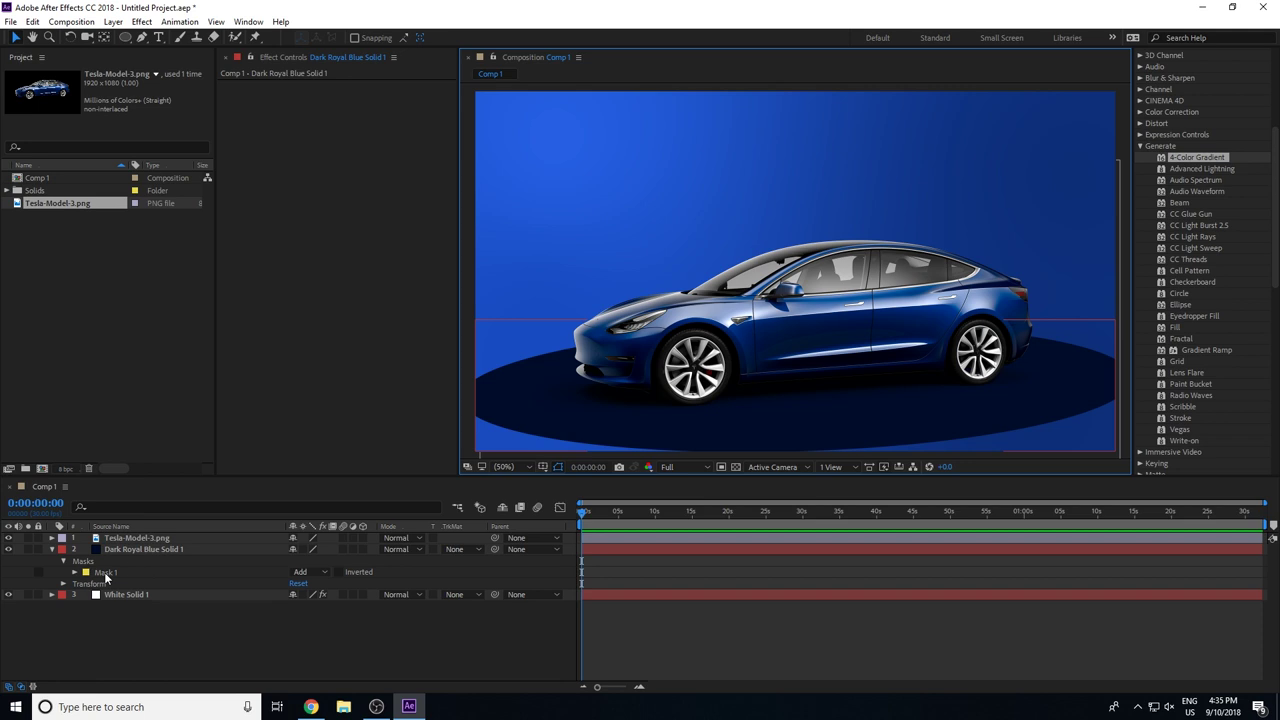
Set Mask 1's feather on Dark Royal Blue Solid 1 to 441 pixels
click(122, 551)
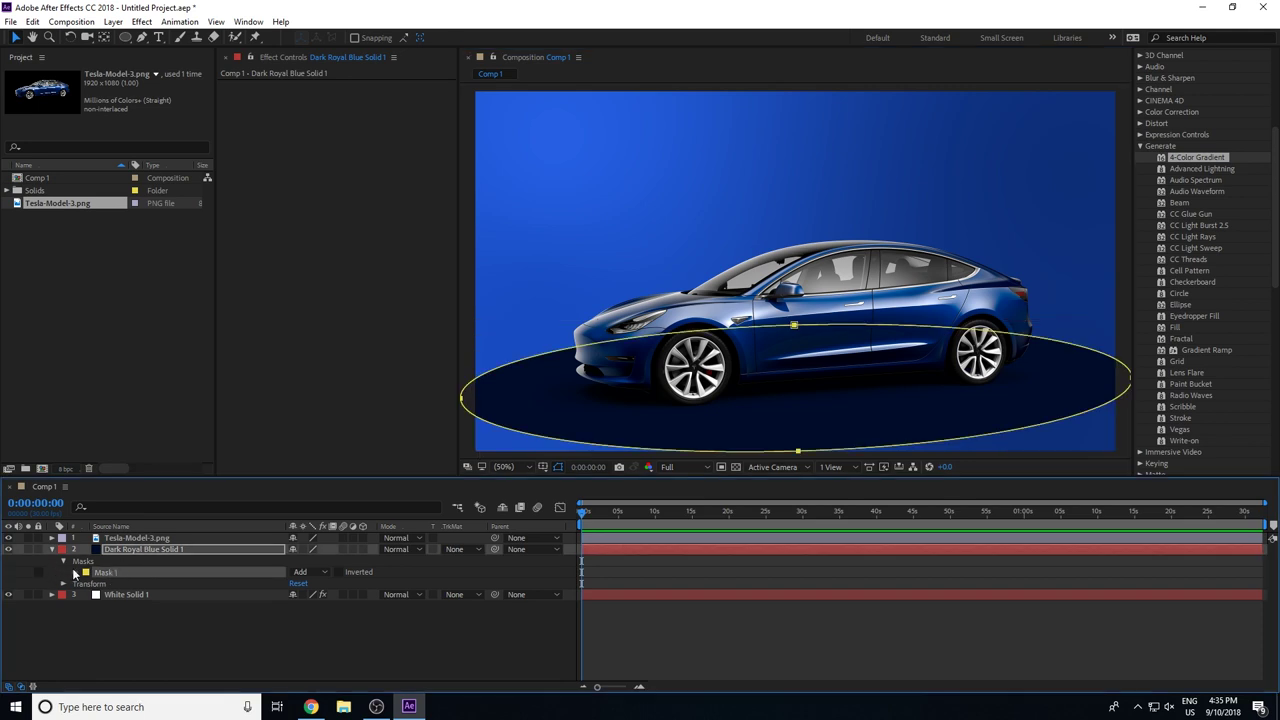
click(75, 572)
click(130, 595)
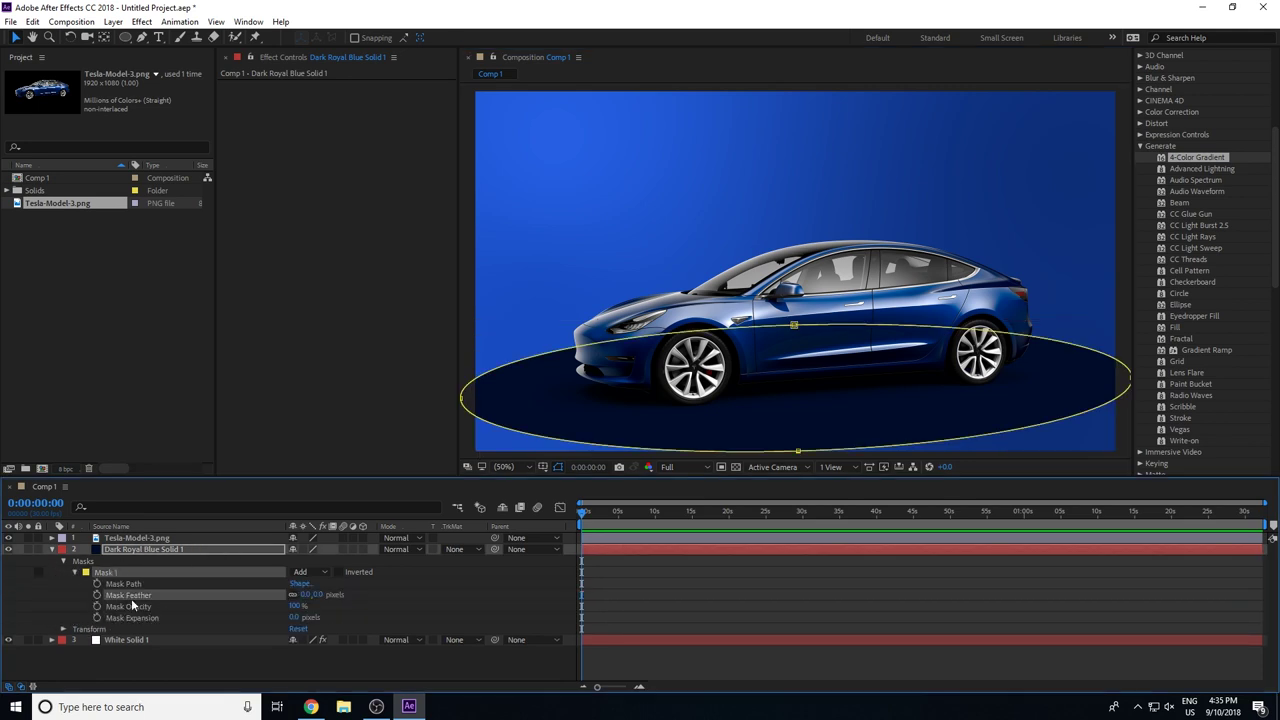
mouse_move(312, 594)
mouse_down()
mouse_move(560, 560)
mouse_move(556, 602)
mouse_up()
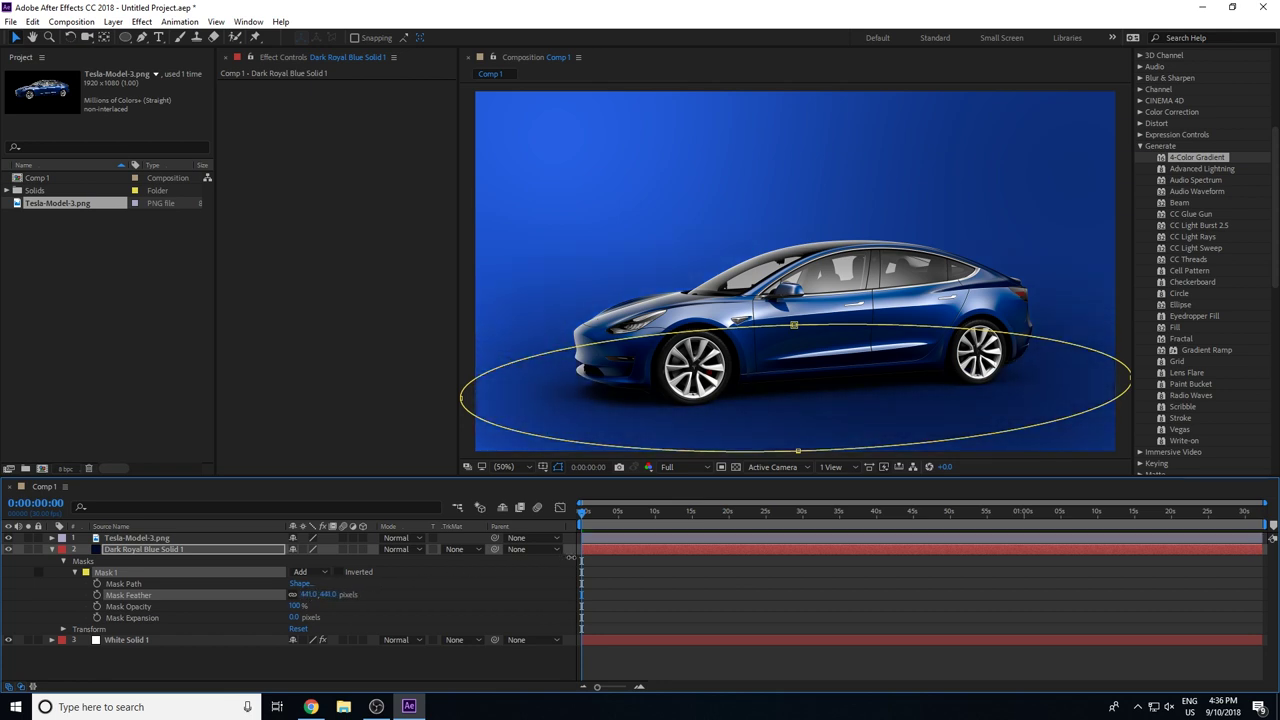
click(556, 602)
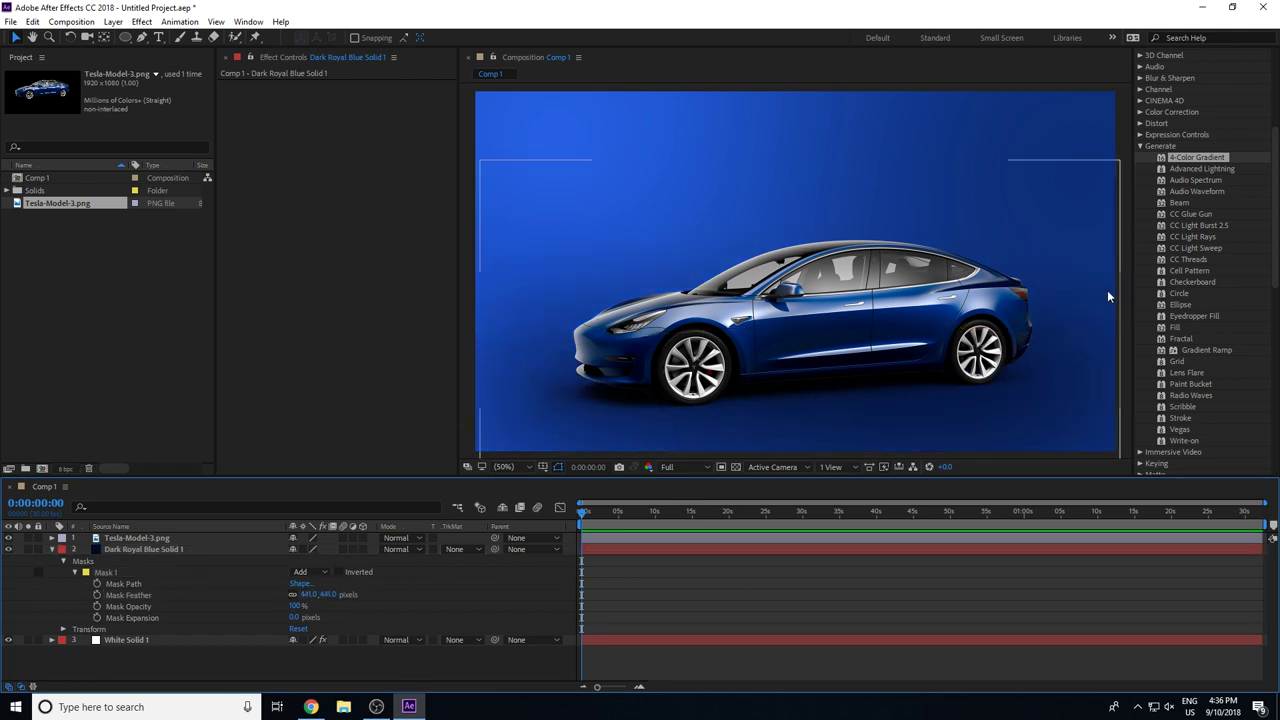
click(64, 562)
Free-transform the mask, stretching its right side past the frame and lowering its top edge
click(52, 549)
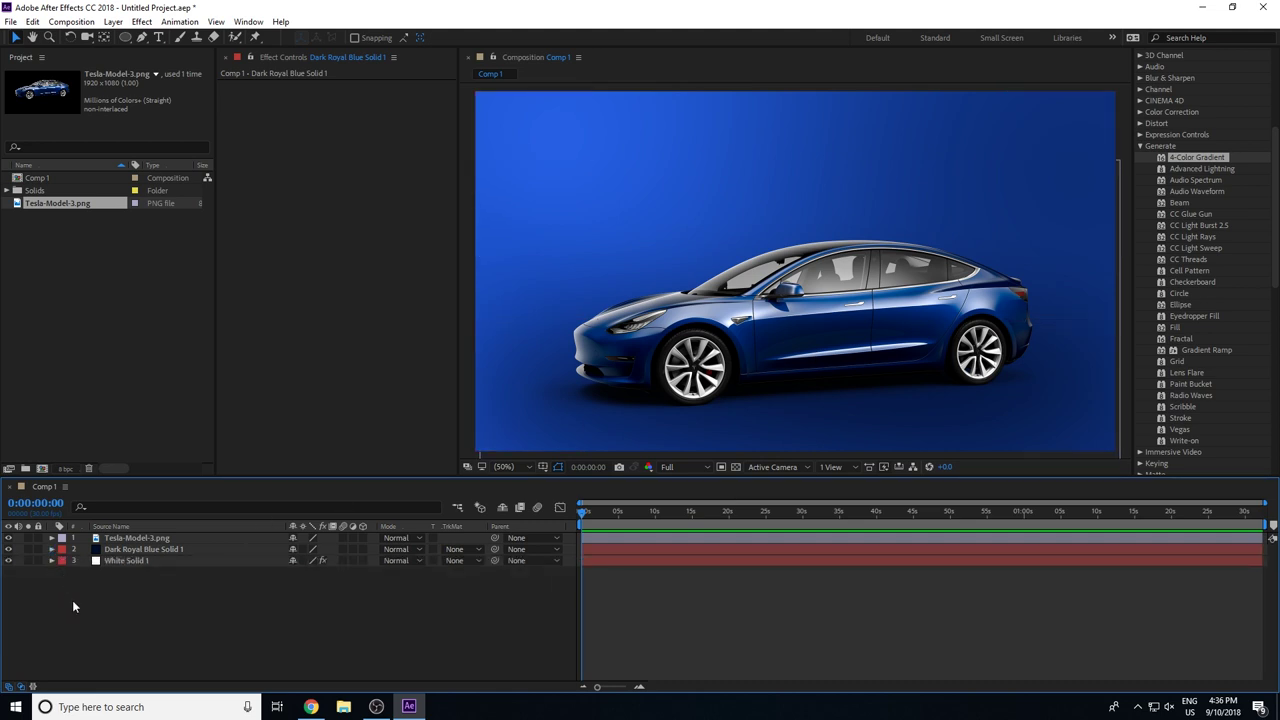
click(8, 549)
click(8, 549)
click(152, 549)
click(1089, 413)
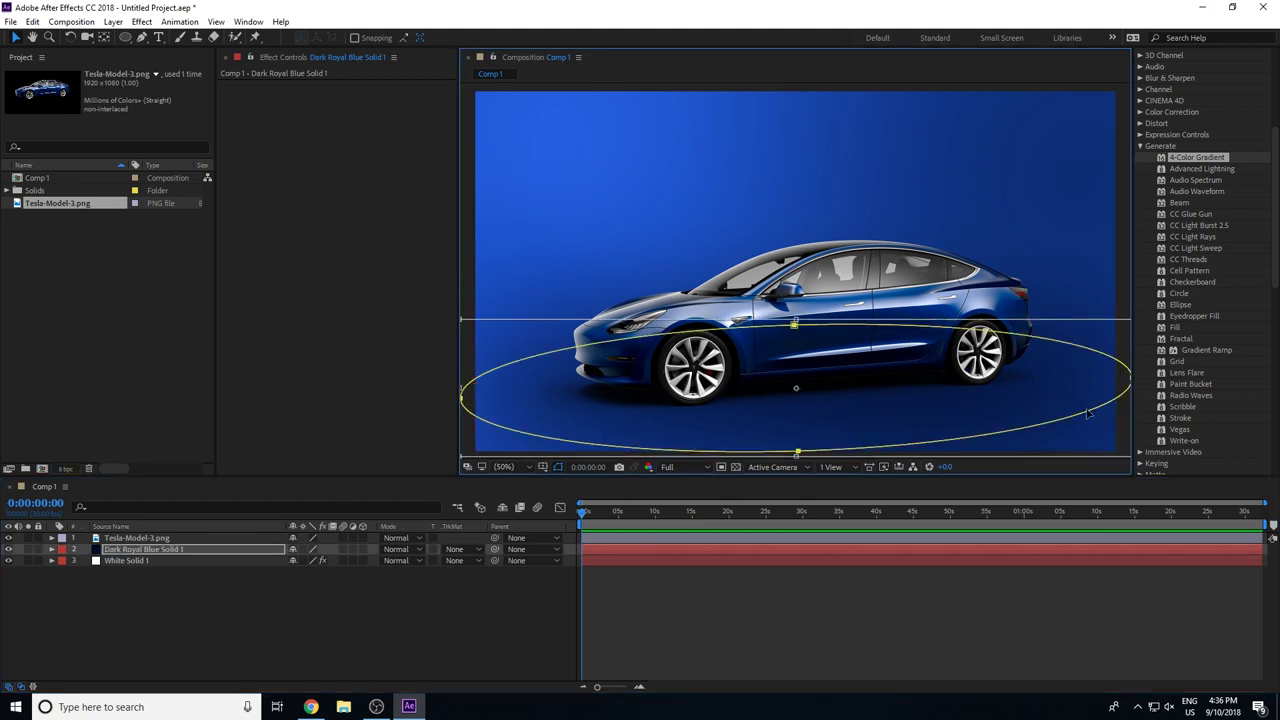
scroll(878, 405, right, 5)
key(ctrl+t)
drag(935, 378, 1033, 373)
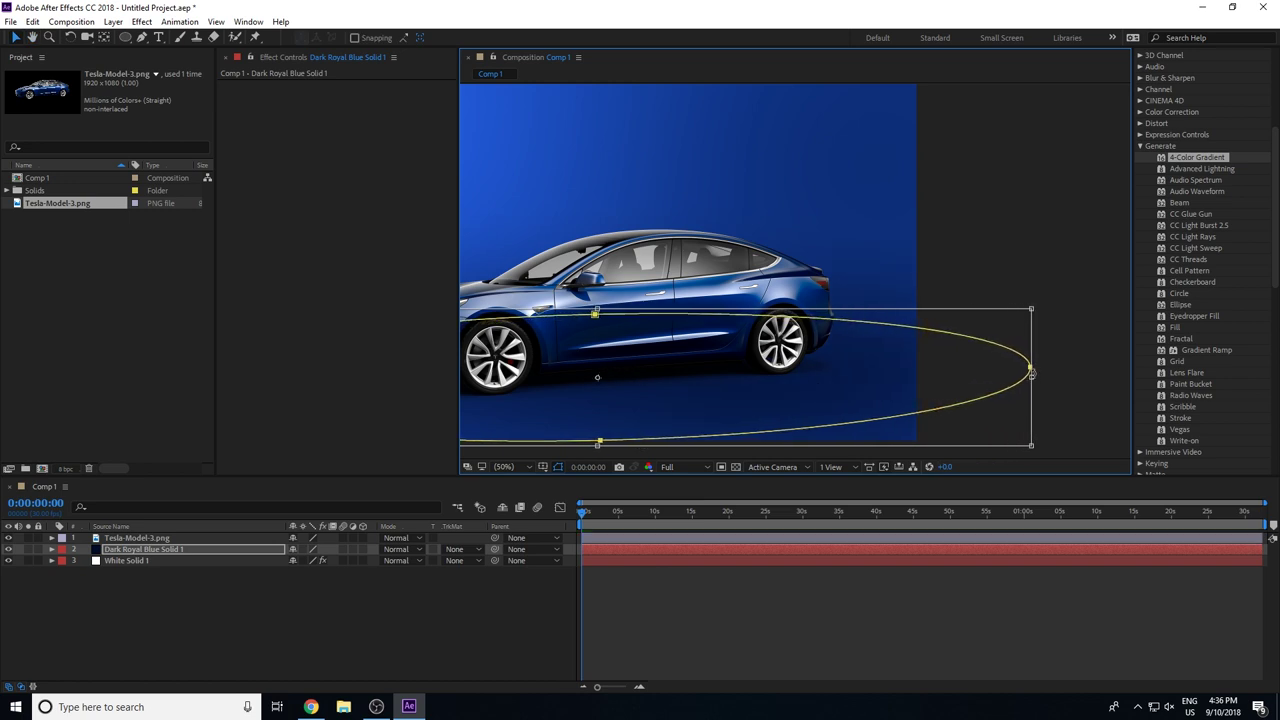
drag(597, 308, 597, 325)
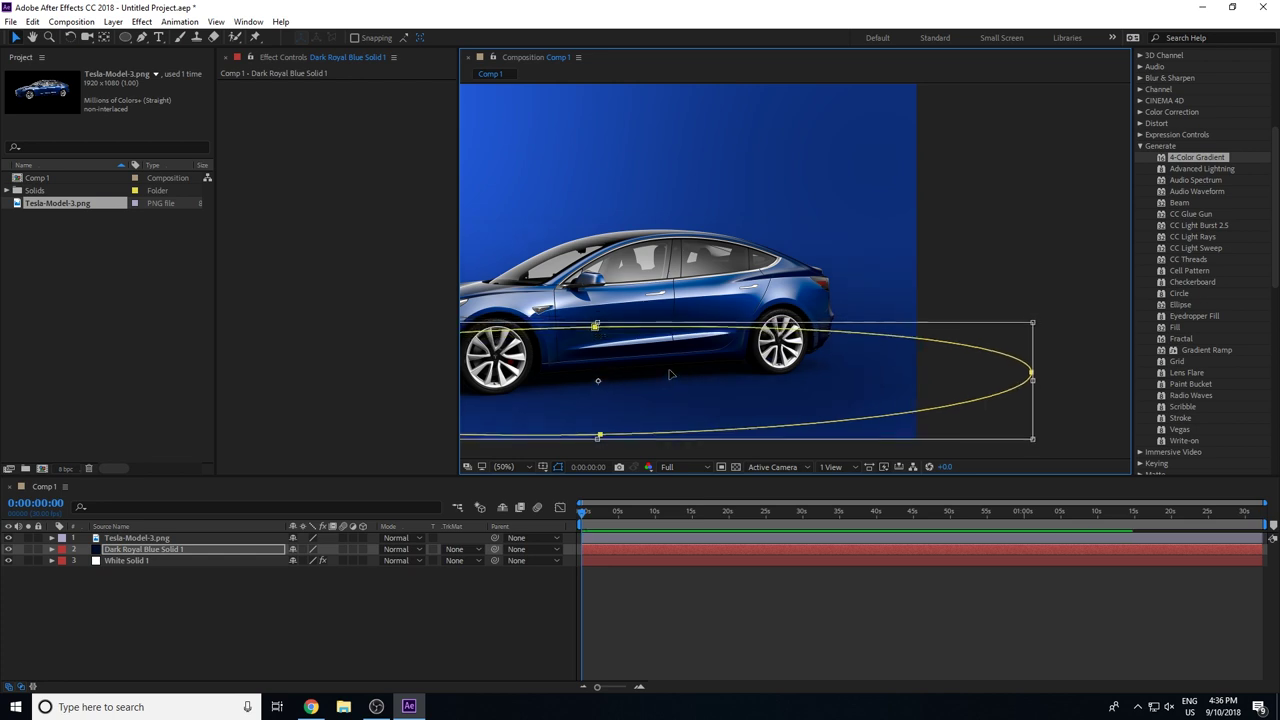
double_click(700, 368)
Re-apply the mask transform, check the solid's Scale, then deselect and shift the view right
click(993, 355)
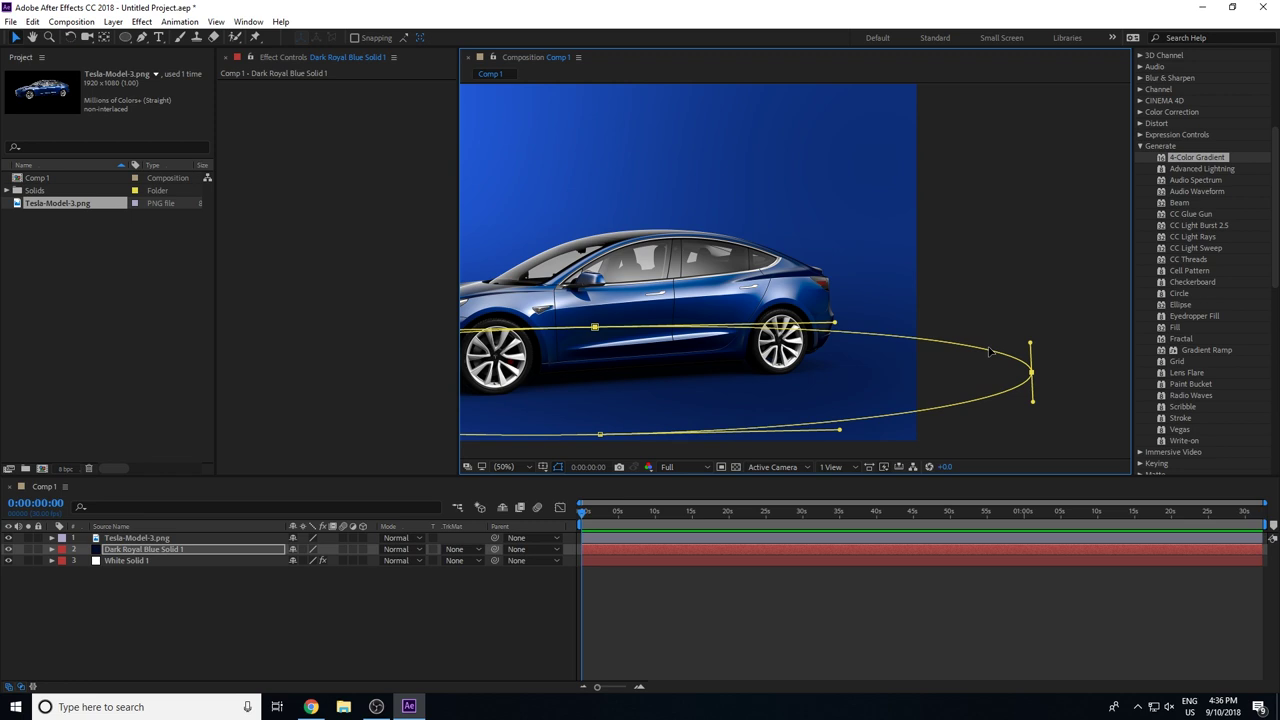
double_click(991, 352)
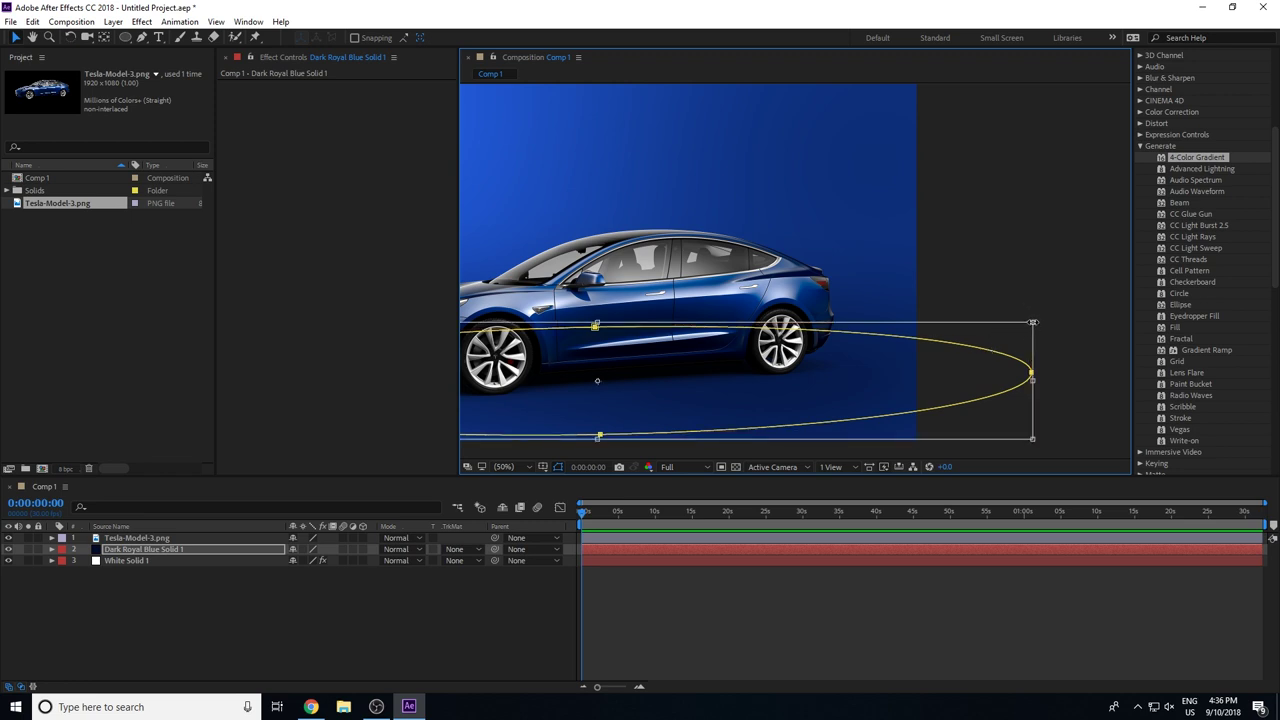
double_click(891, 372)
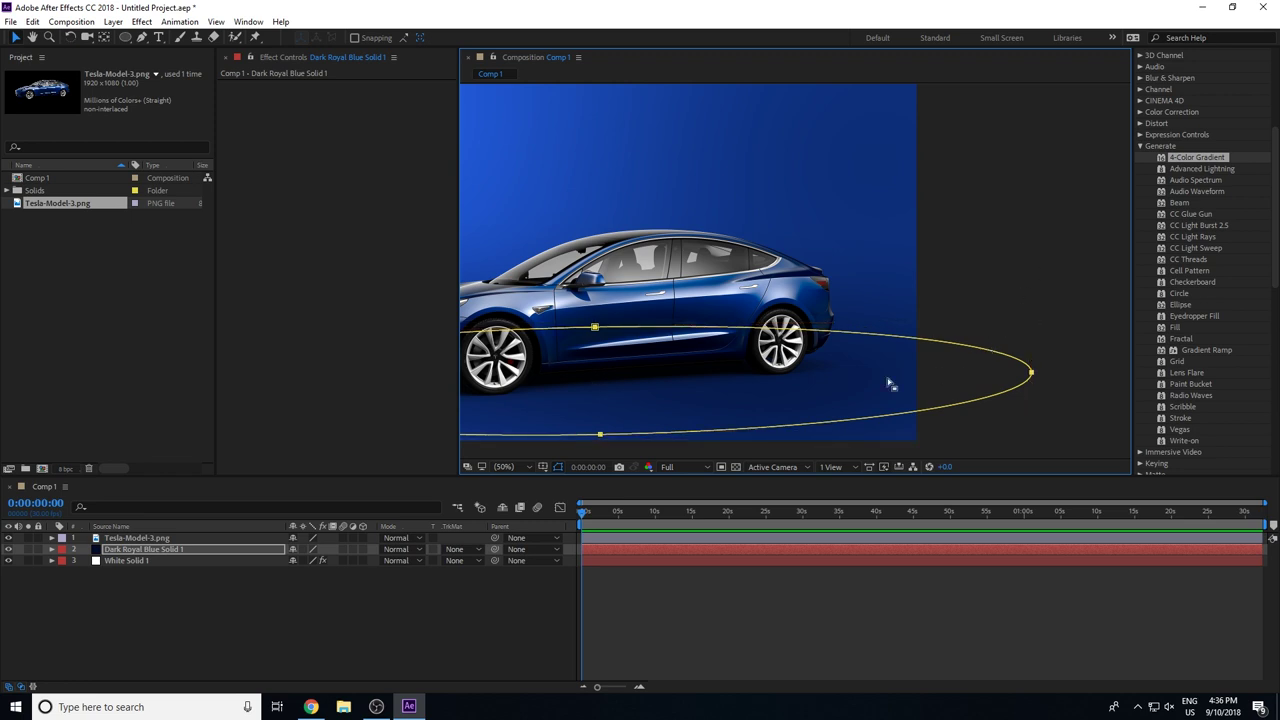
click(134, 598)
click(138, 549)
key(s)
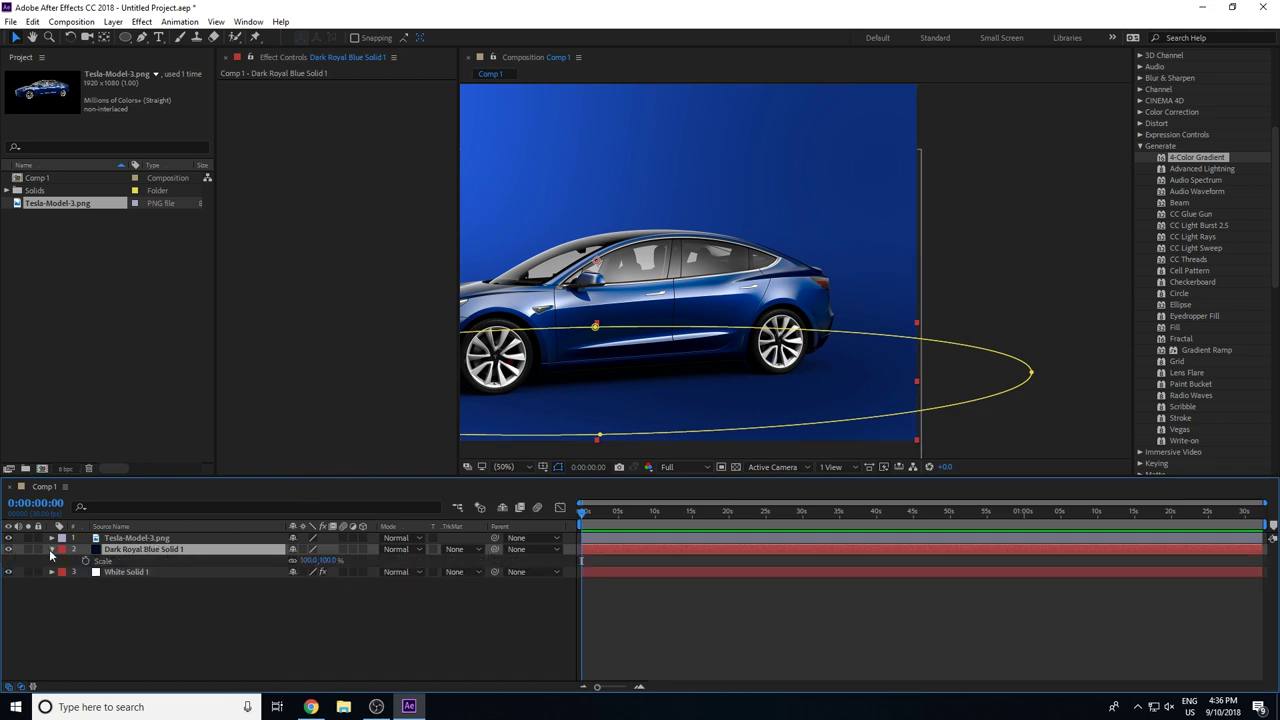
click(51, 550)
click(130, 566)
drag(689, 357, 992, 345)
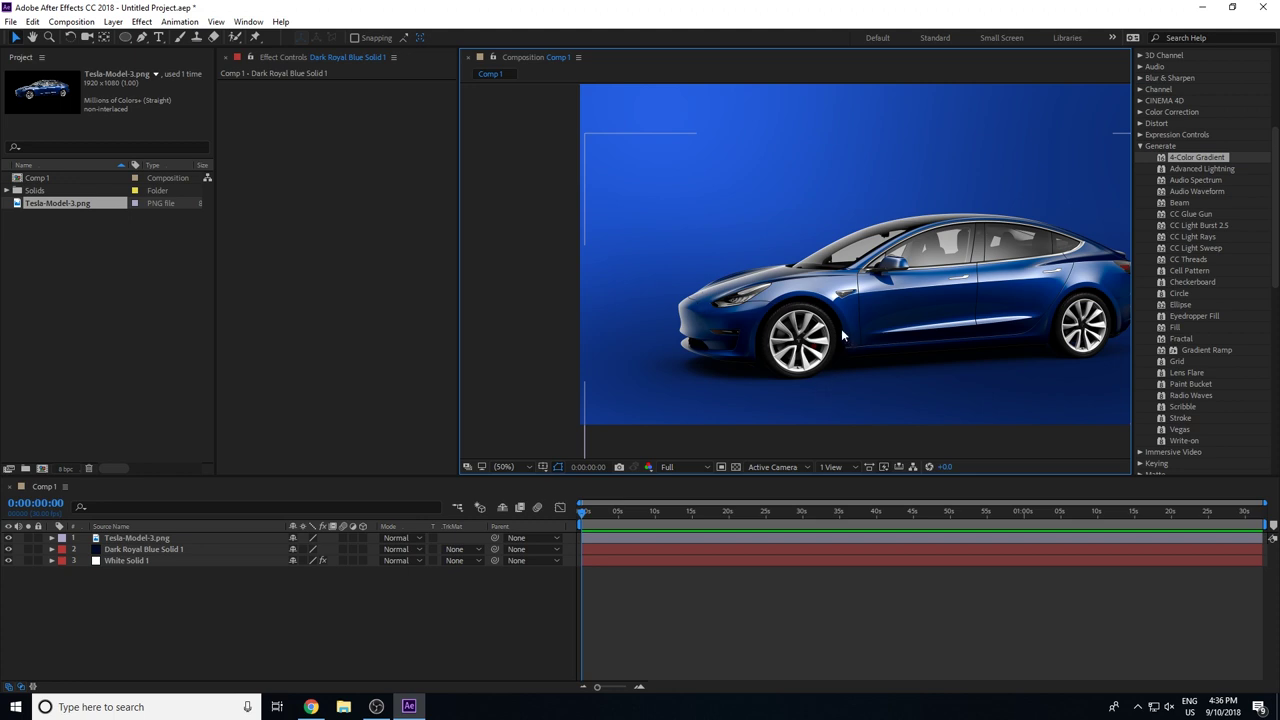
On White Solid 1, drag the 4-Color Gradient Point 2 down to 1772, 374
key(comma)
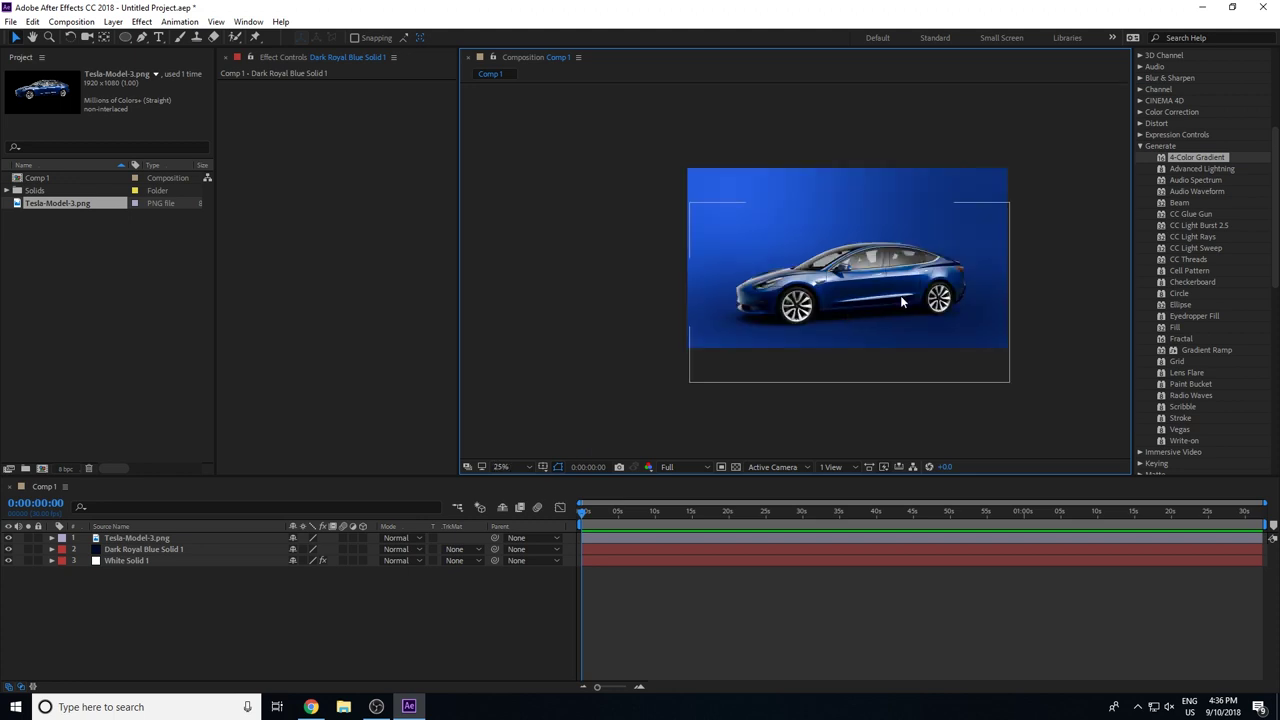
scroll(901, 300, up, 2)
click(125, 538)
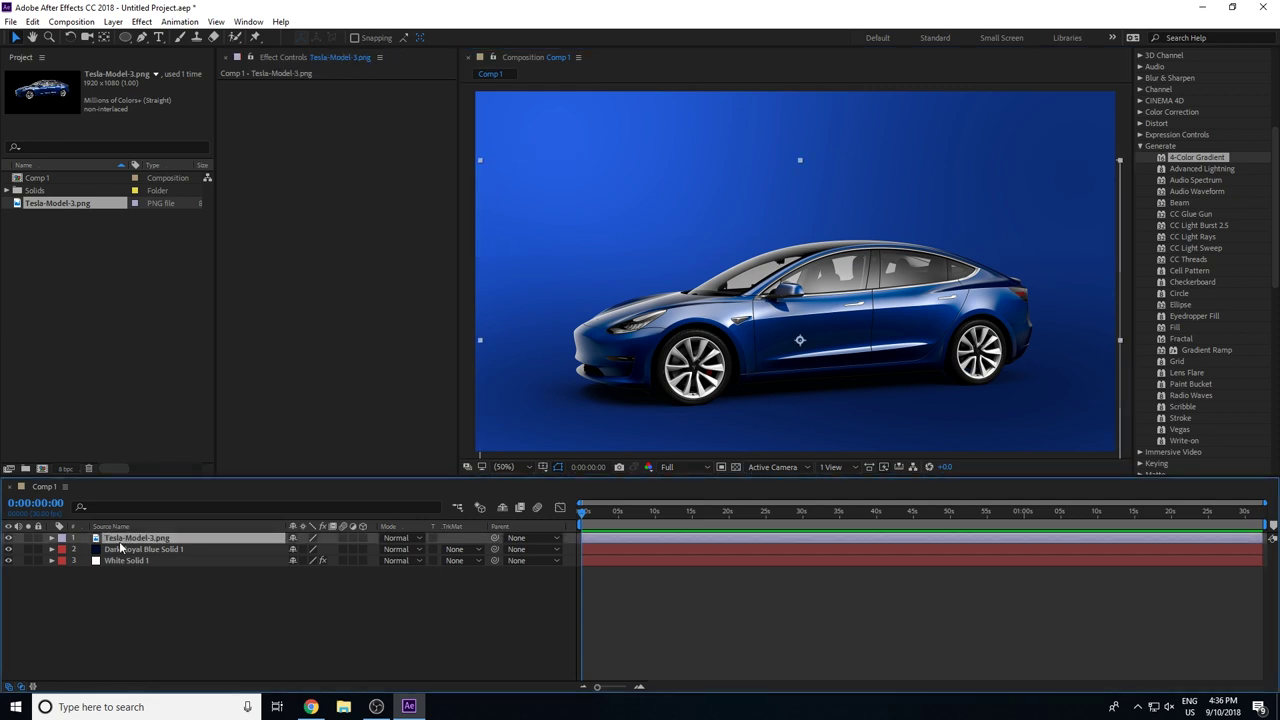
click(125, 549)
click(476, 584)
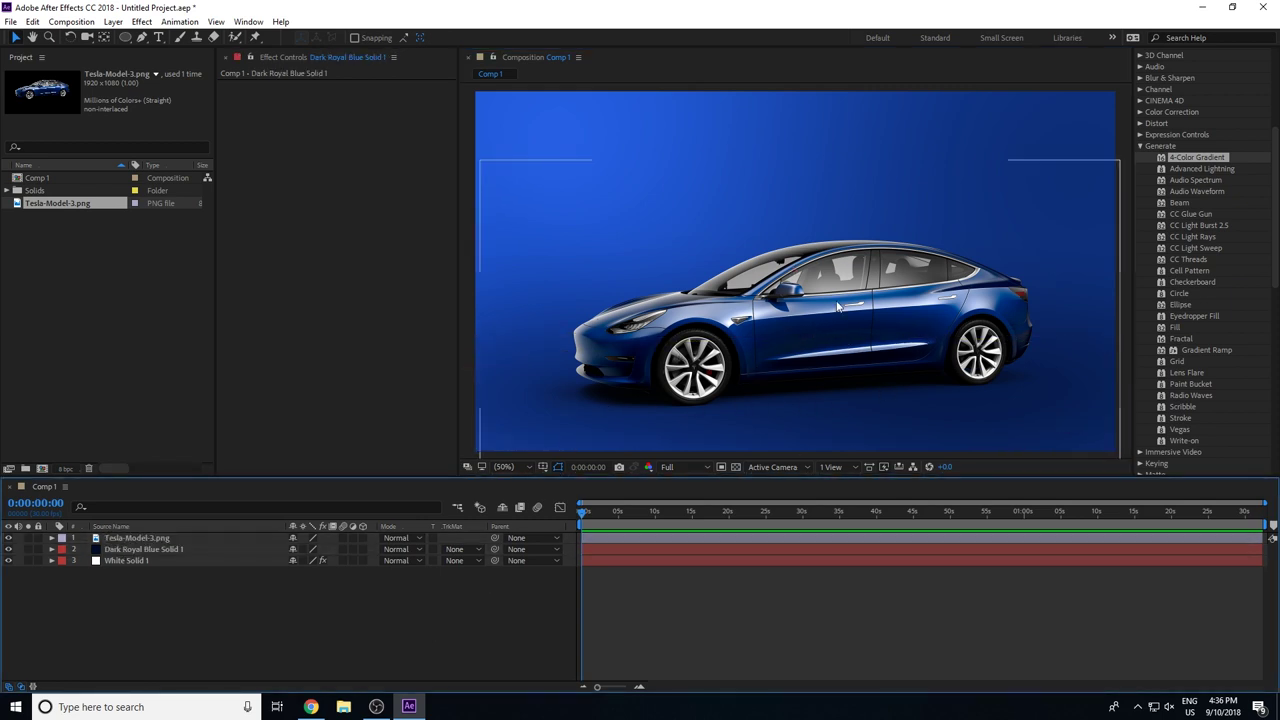
click(199, 538)
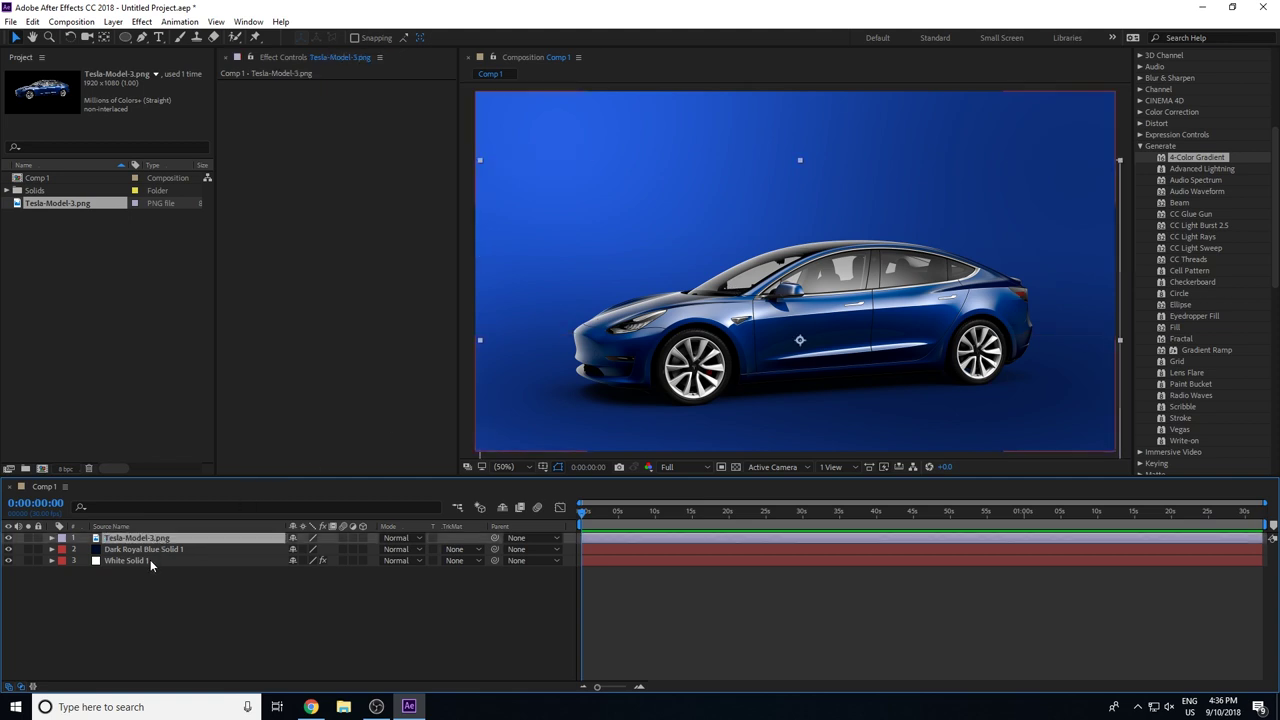
click(150, 560)
click(270, 95)
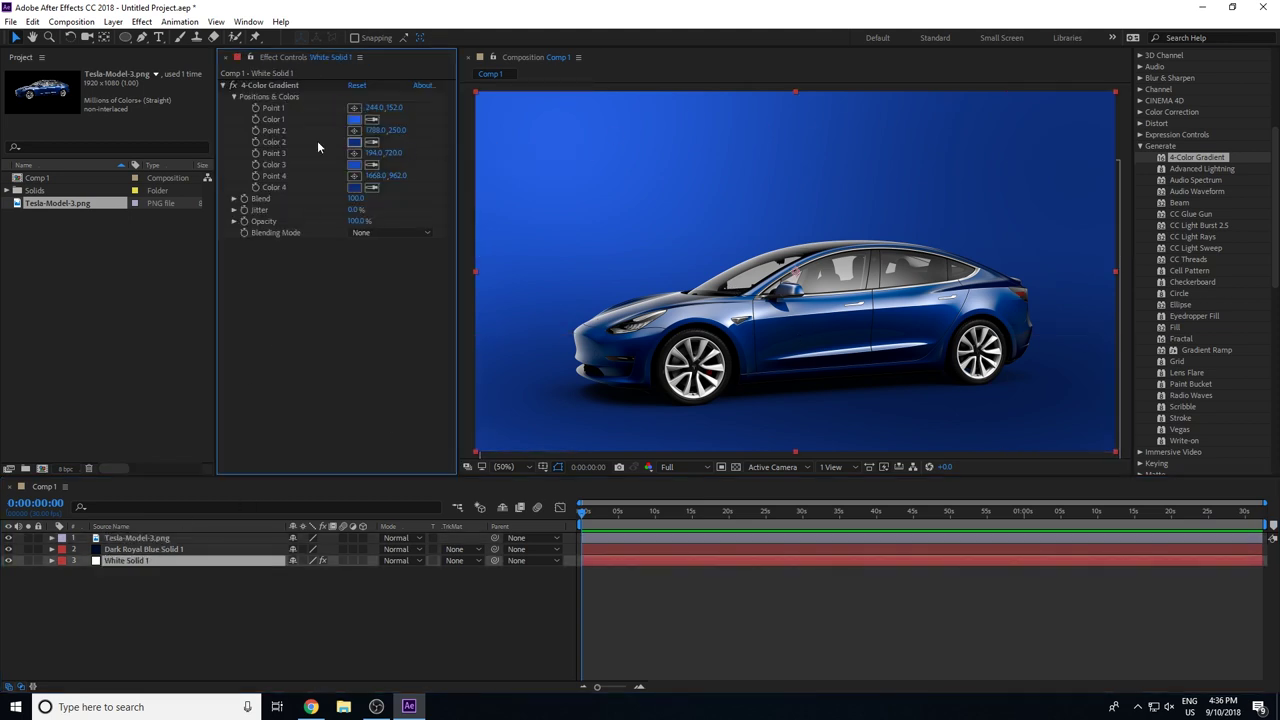
click(276, 86)
drag(1071, 179, 1069, 204)
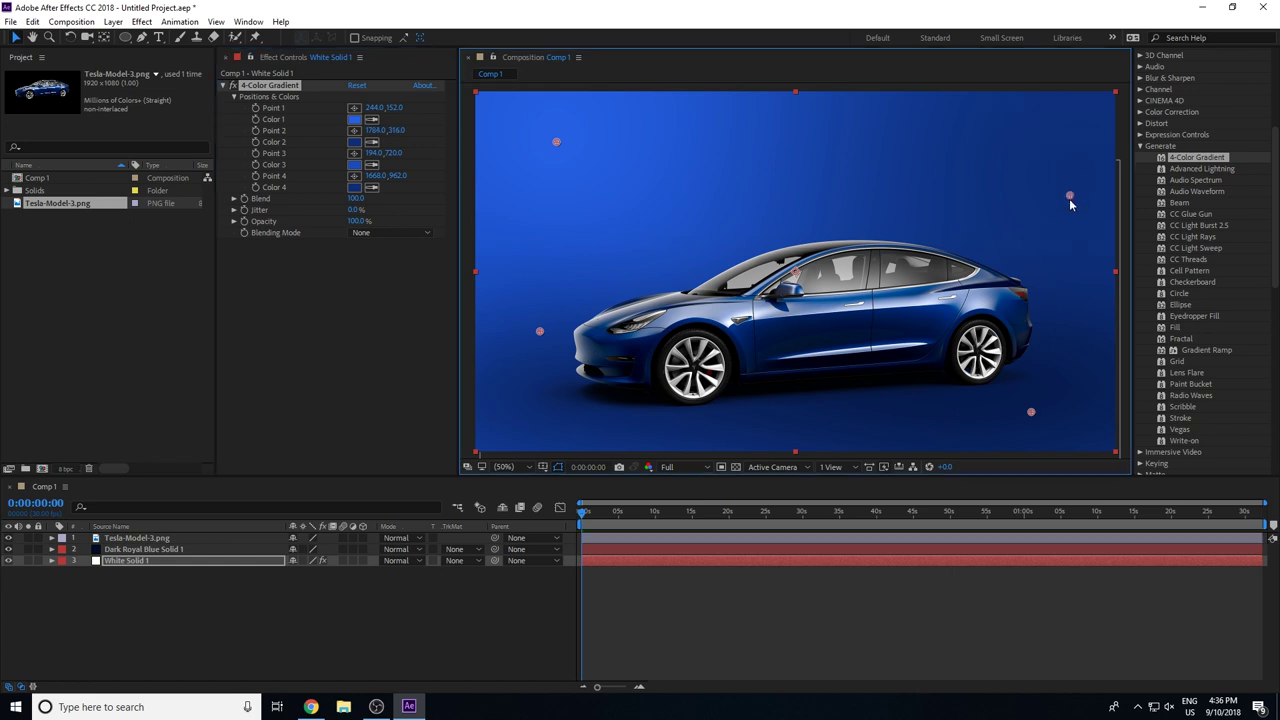
Try a lower gradient Blend, then restore it to 100
click(488, 593)
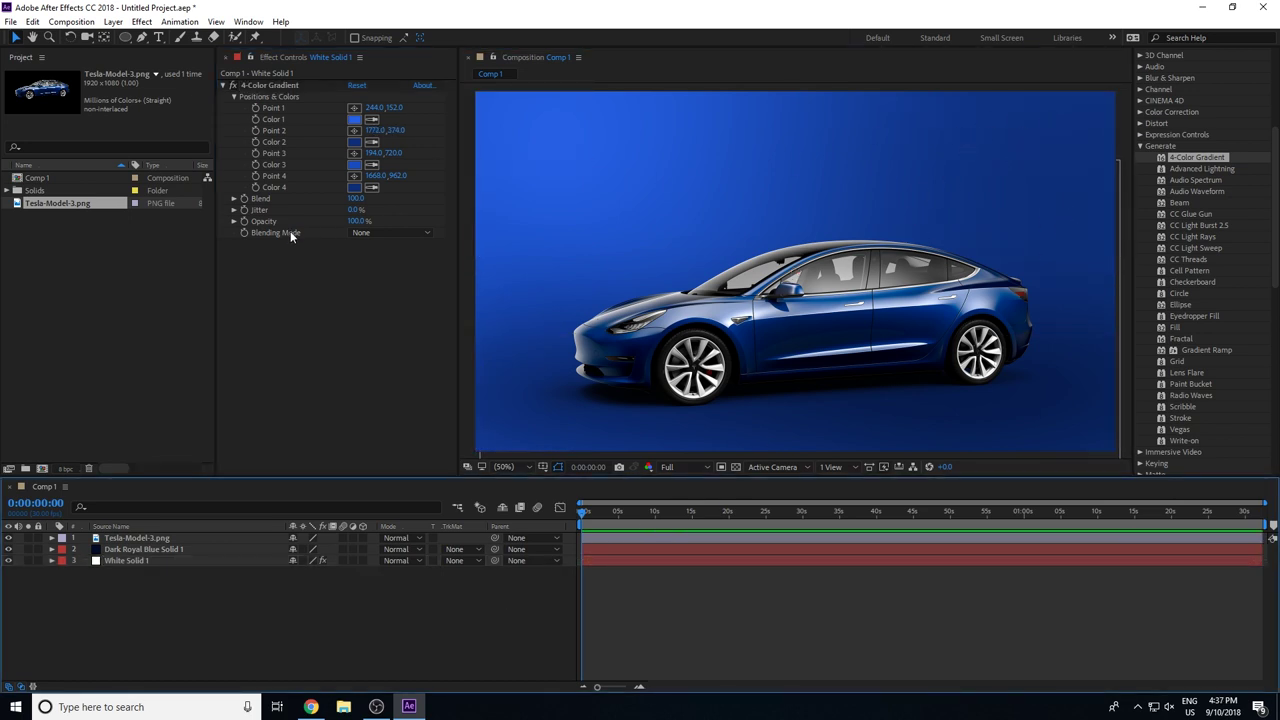
drag(356, 198, 287, 206)
drag(200, 205, 300, 205)
click(411, 158)
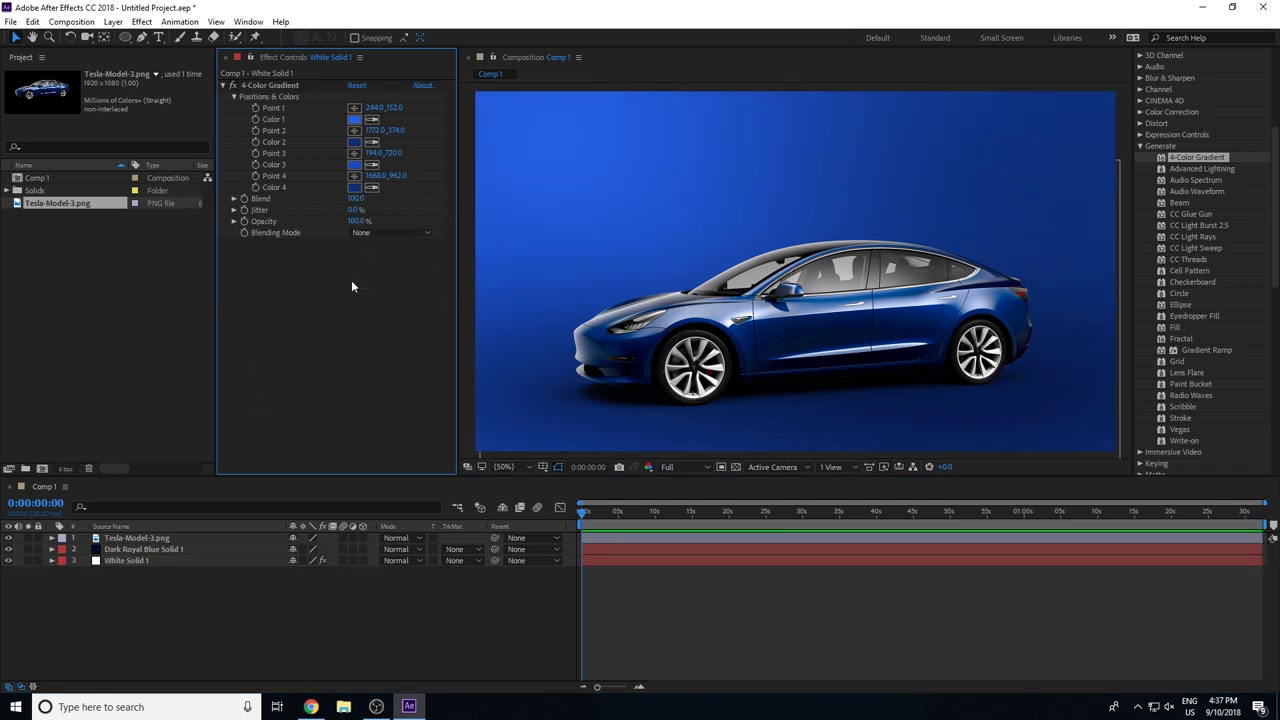
click(216, 622)
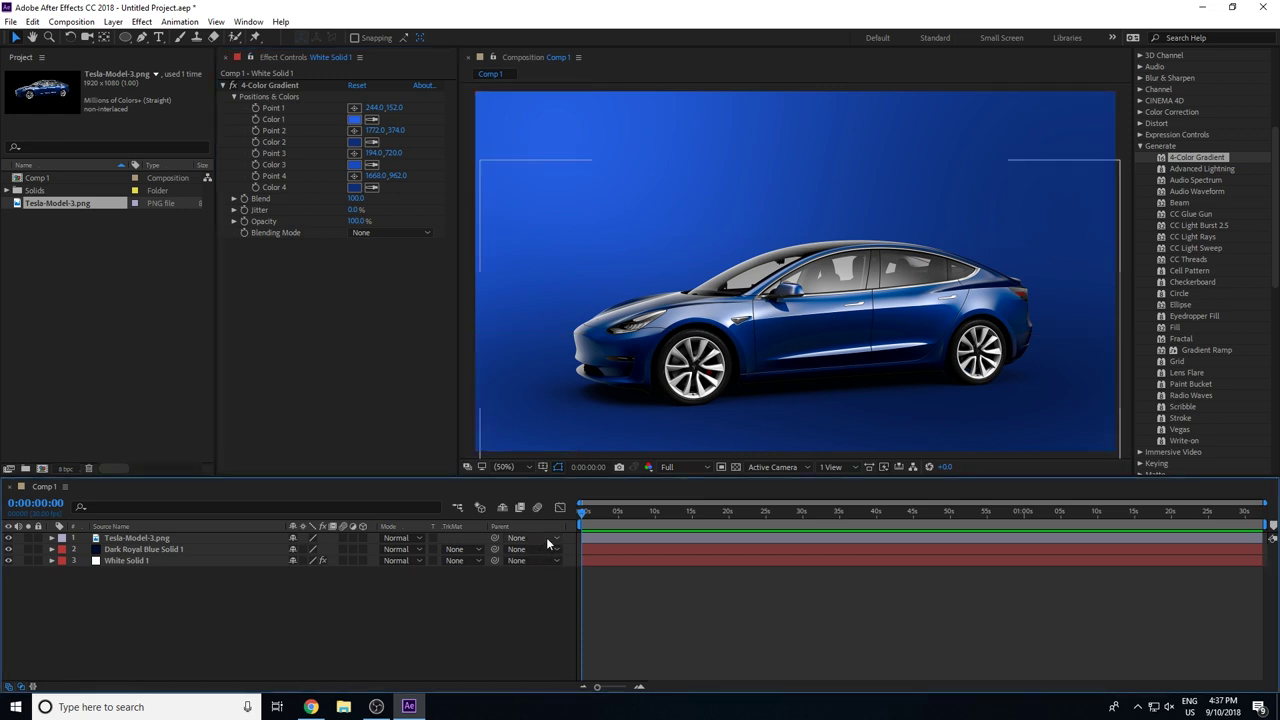
Create a text layer reading 'Tesla' above the car
click(157, 37)
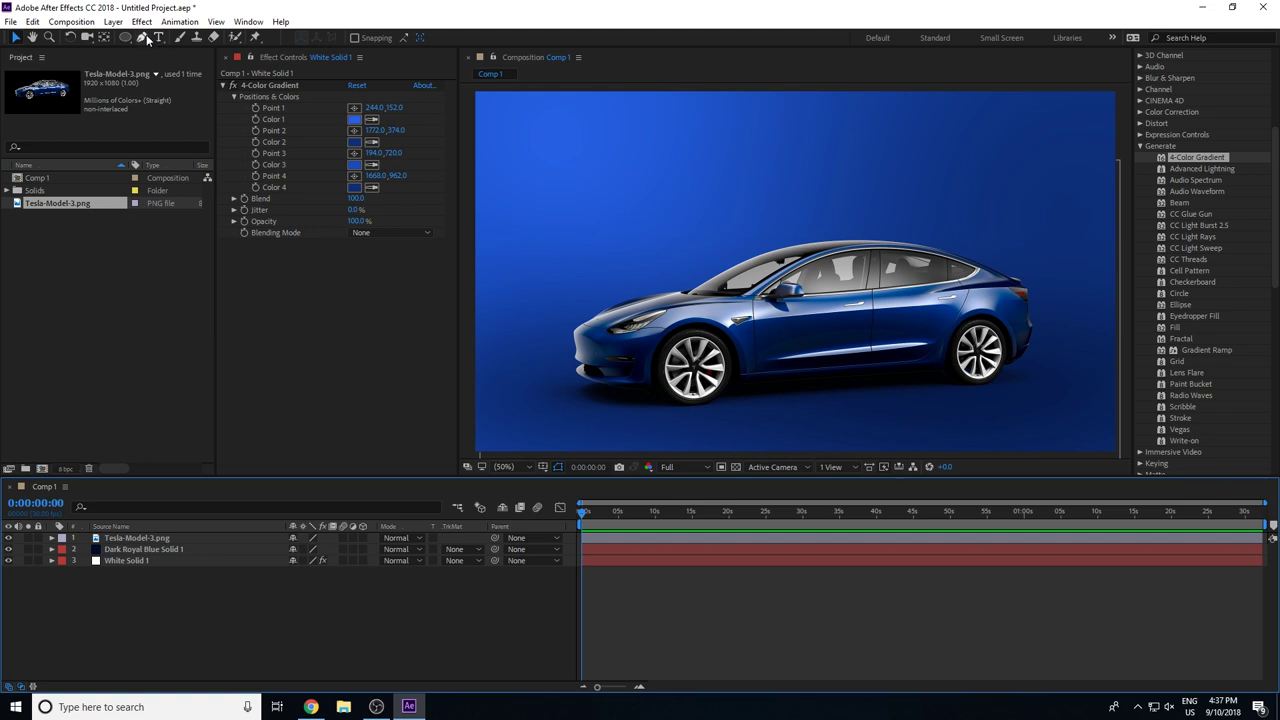
click(726, 163)
text(Tes)
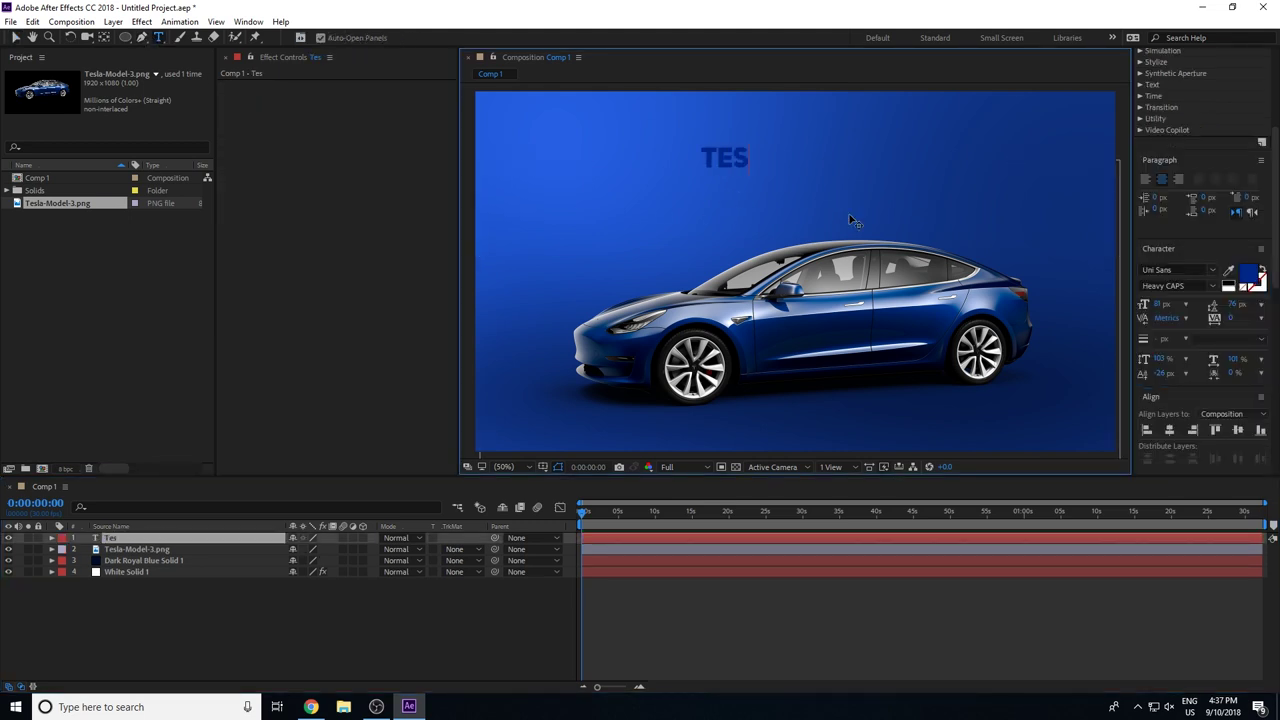
text(la)
click(15, 37)
Set the TESLA title to 199 px and centre it horizontally above the car
drag(766, 168, 810, 204)
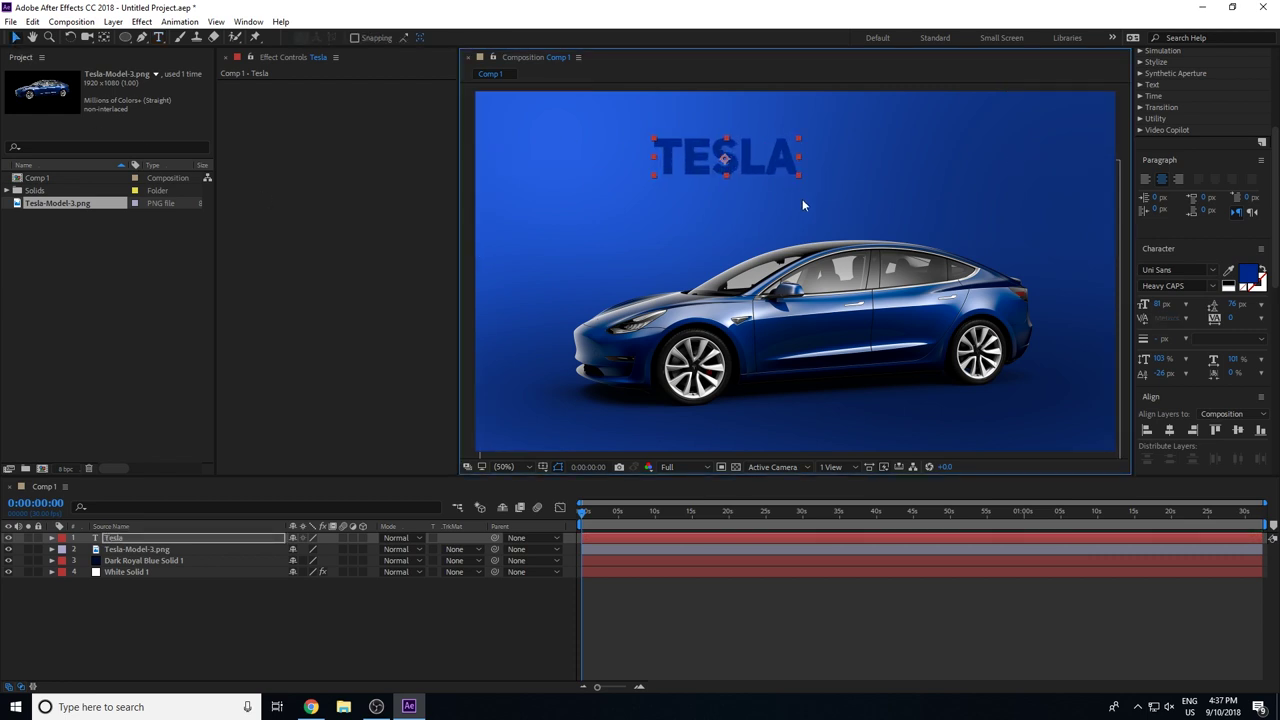
mouse_move(1165, 306)
mouse_down()
mouse_move(1150, 306)
mouse_move(1250, 327)
mouse_up()
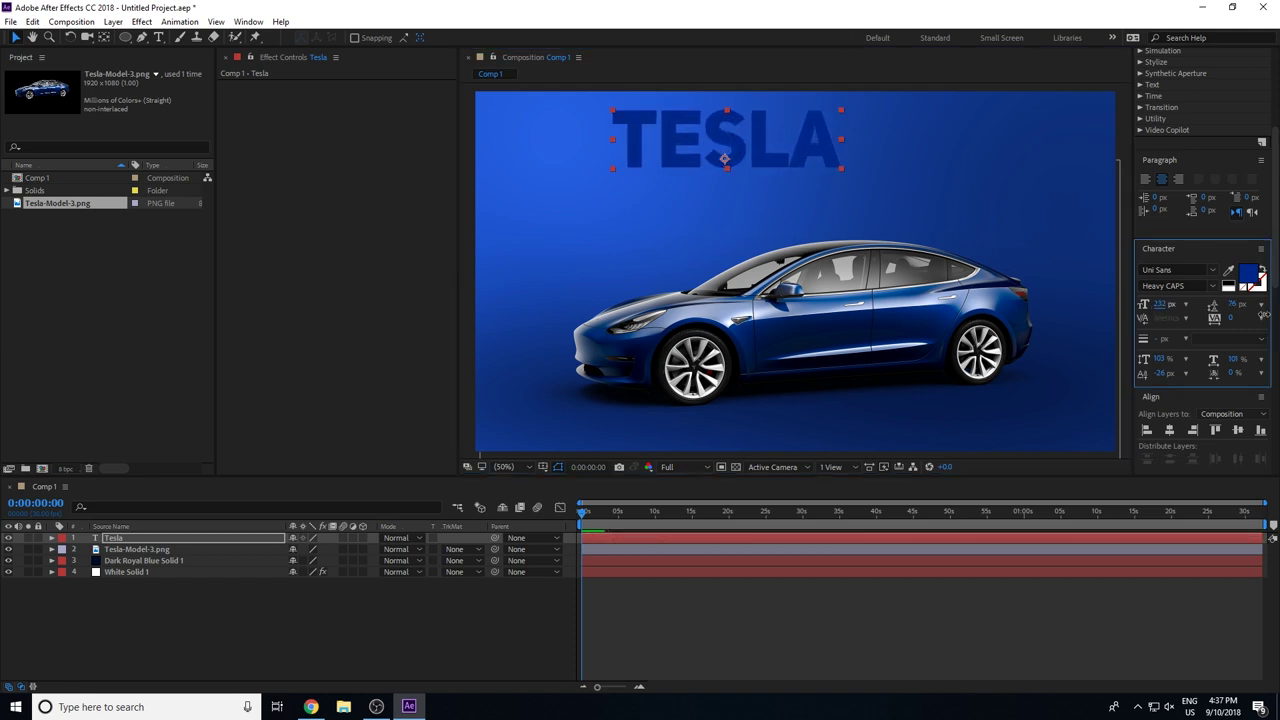
key(ctrl+alt+Home)
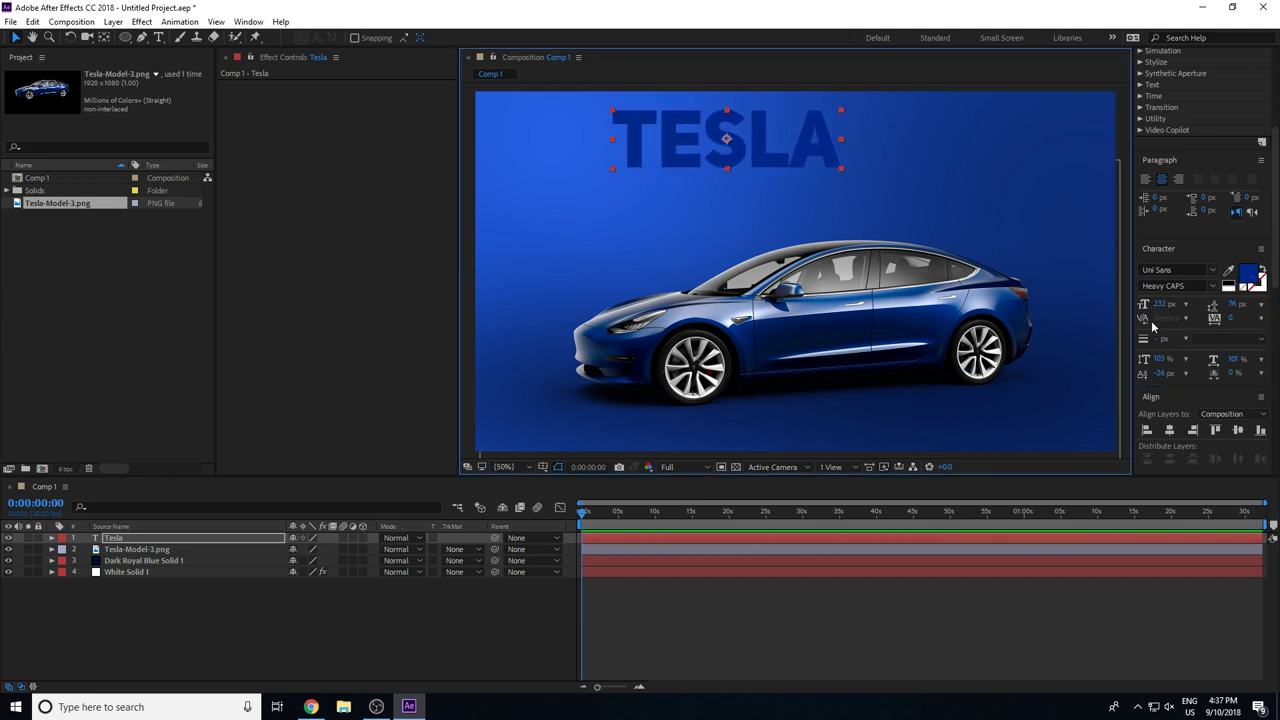
drag(1163, 311, 1145, 315)
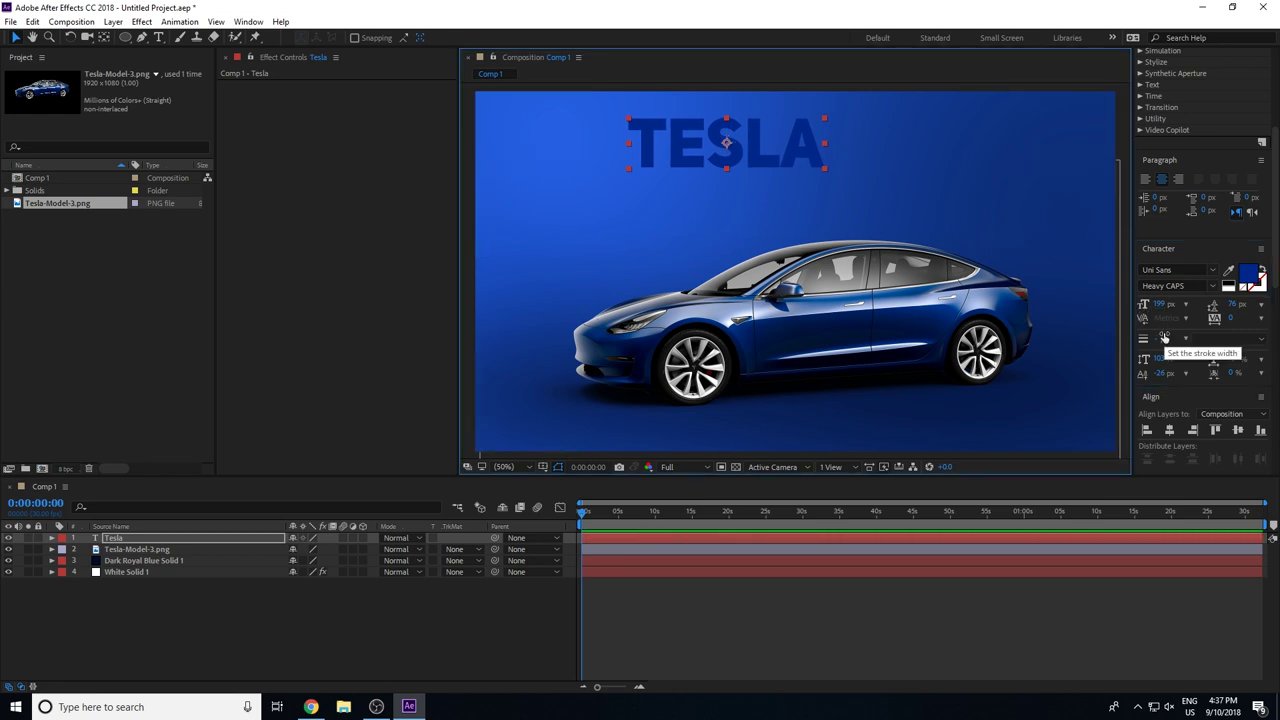
drag(729, 145, 805, 157)
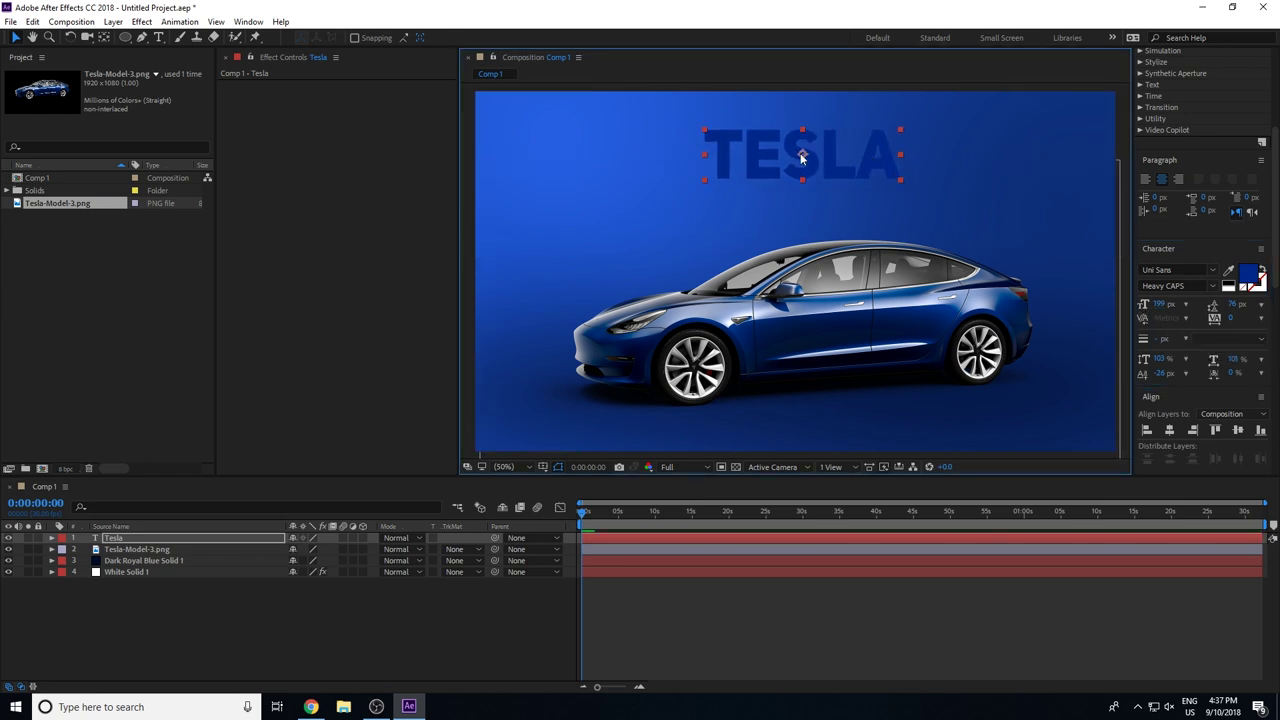
click(1169, 430)
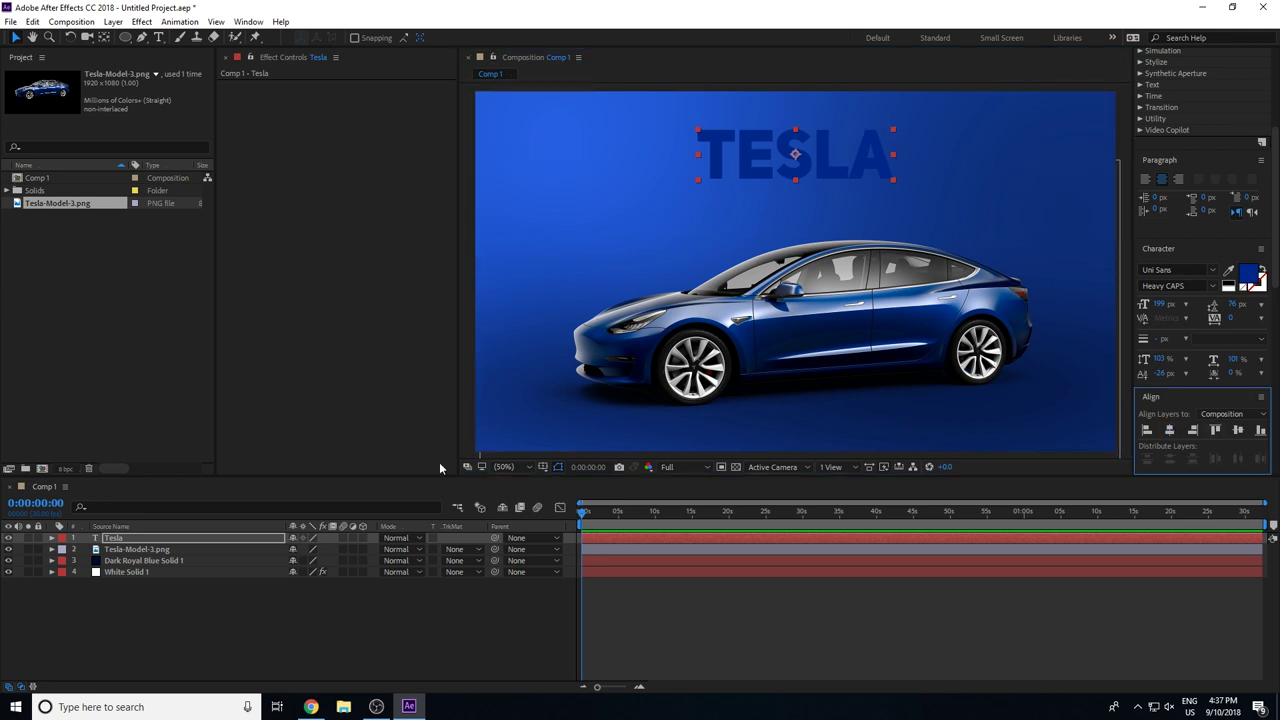
click(347, 641)
Change the title's fill colour to dark blue #002175
click(853, 170)
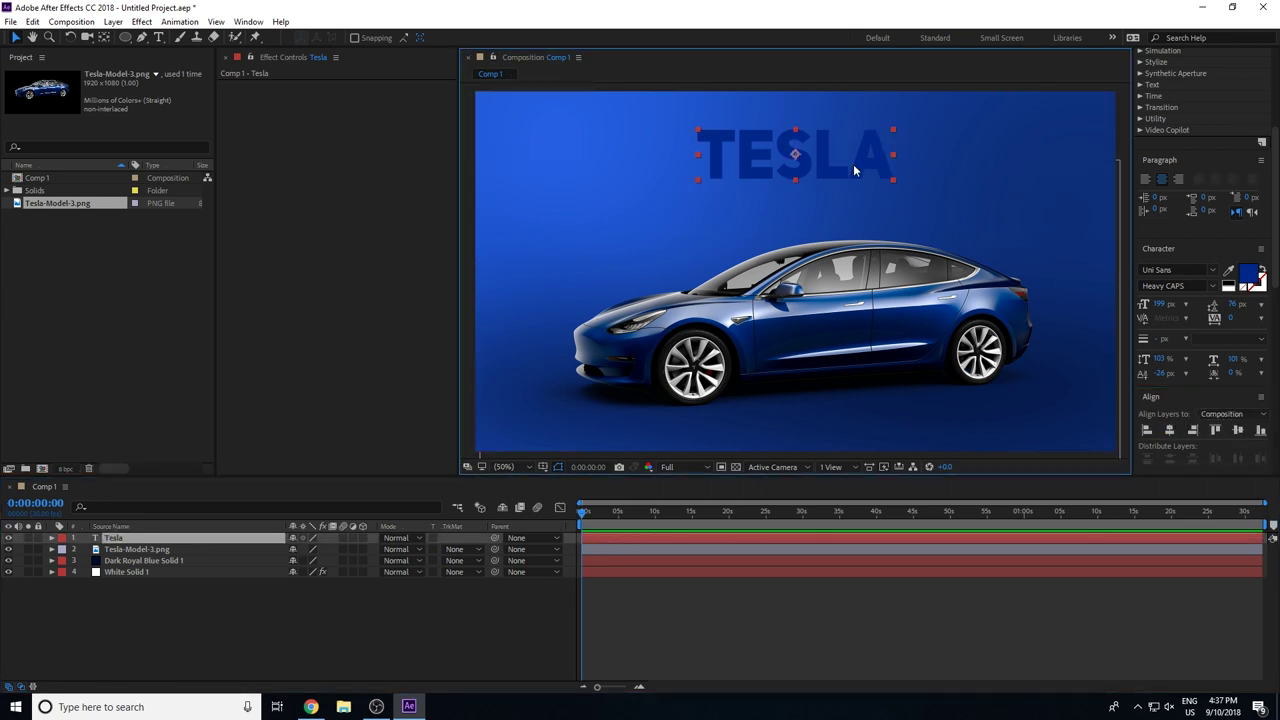
click(1246, 279)
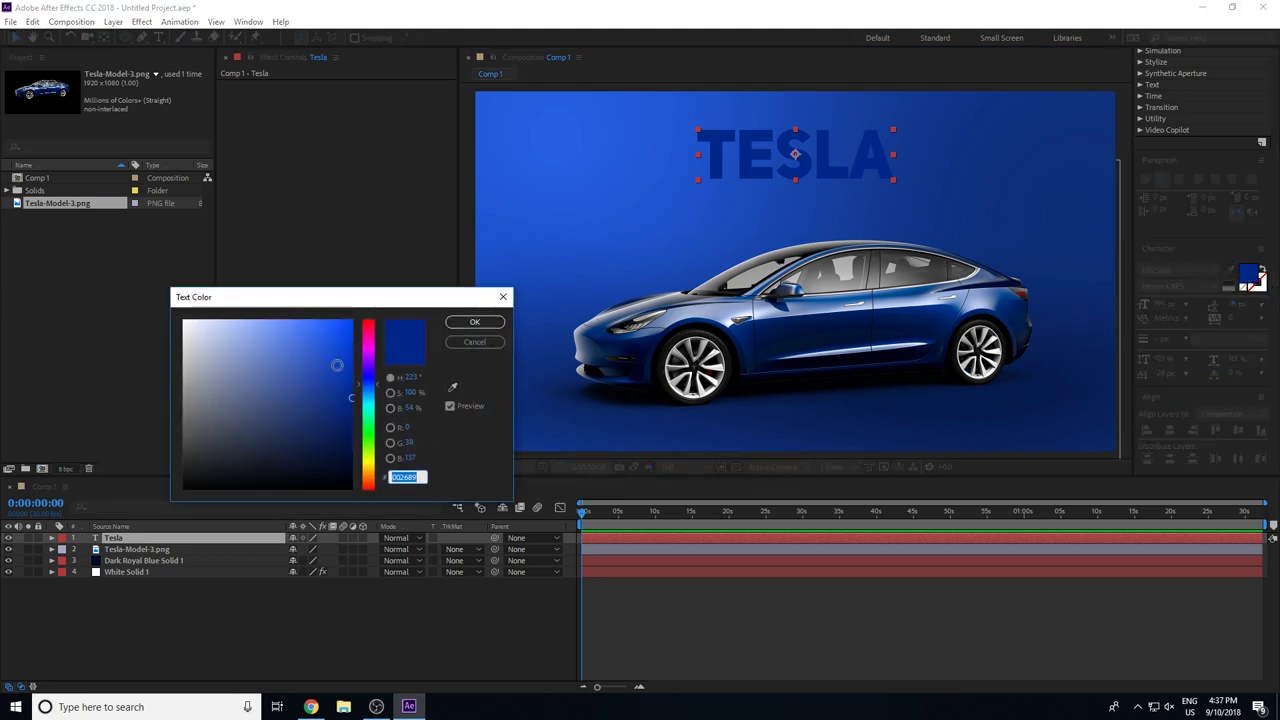
drag(337, 365, 351, 411)
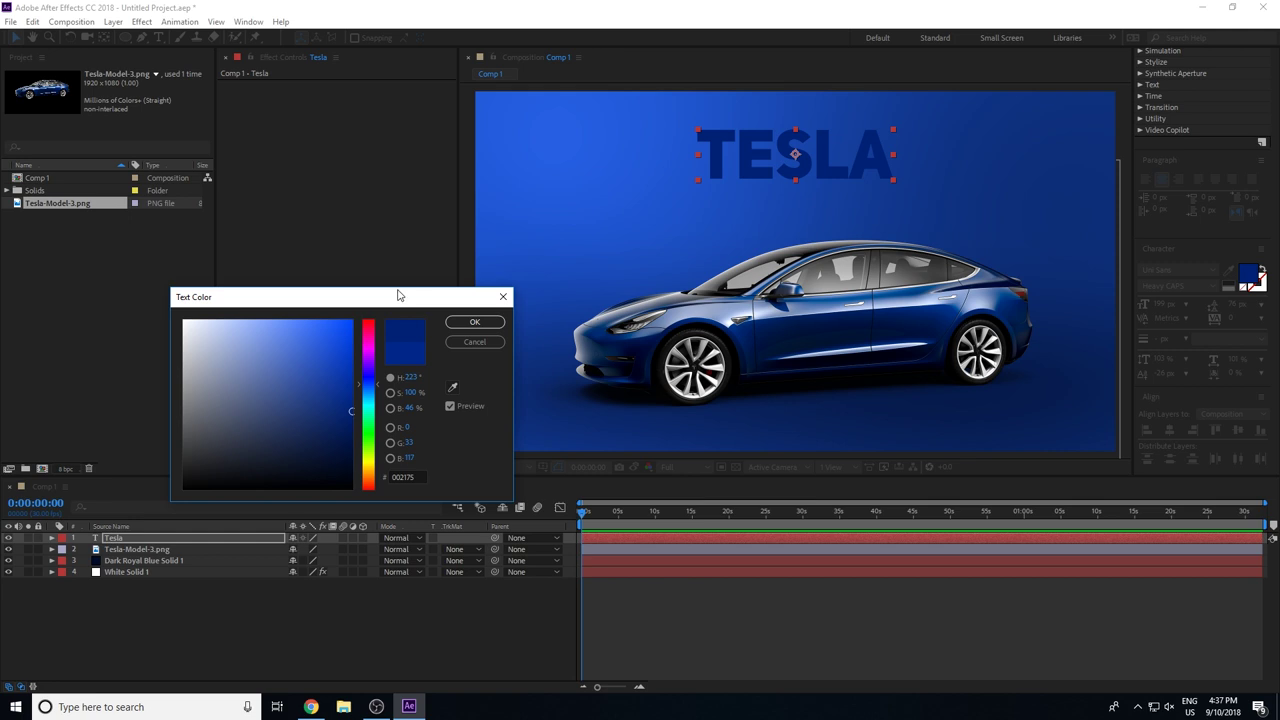
click(475, 321)
click(892, 178)
drag(893, 180, 1079, 319)
key(ctrl+z)
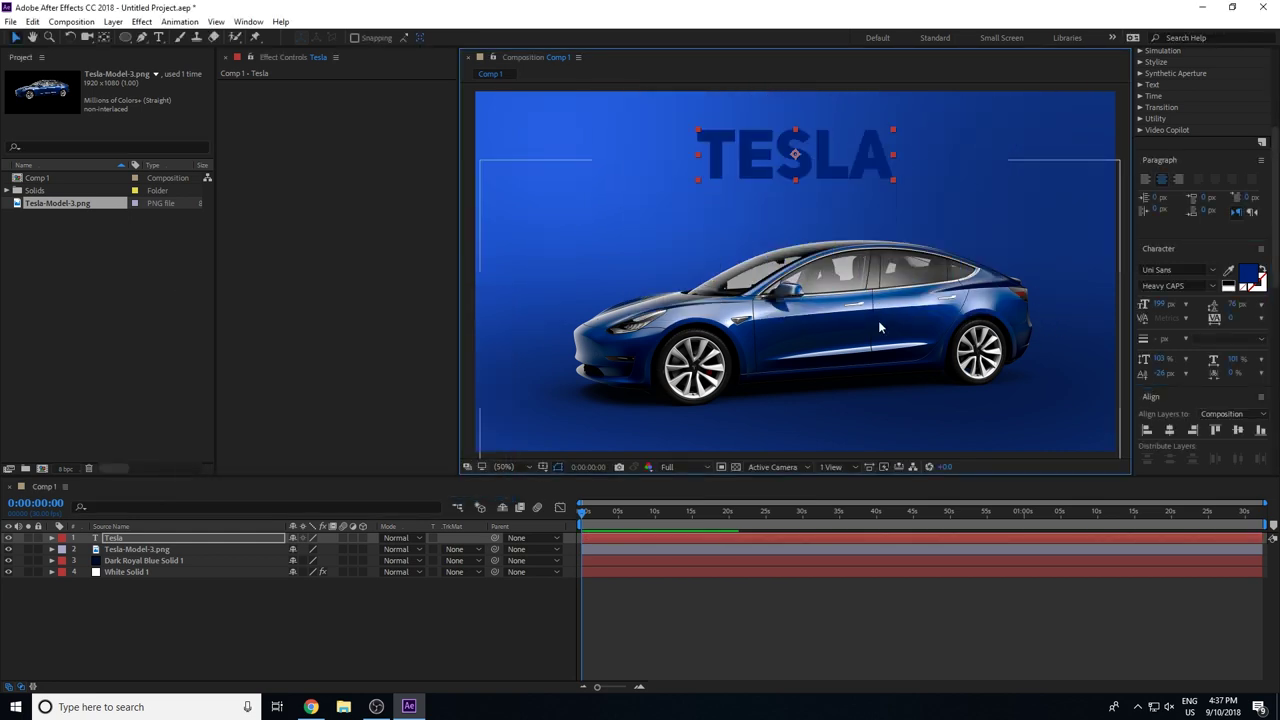
Duplicate the title as Tesla 2, enlarge it to 754 px, and place it behind the car layer
key(ctrl+d)
drag(1158, 304, 1272, 305)
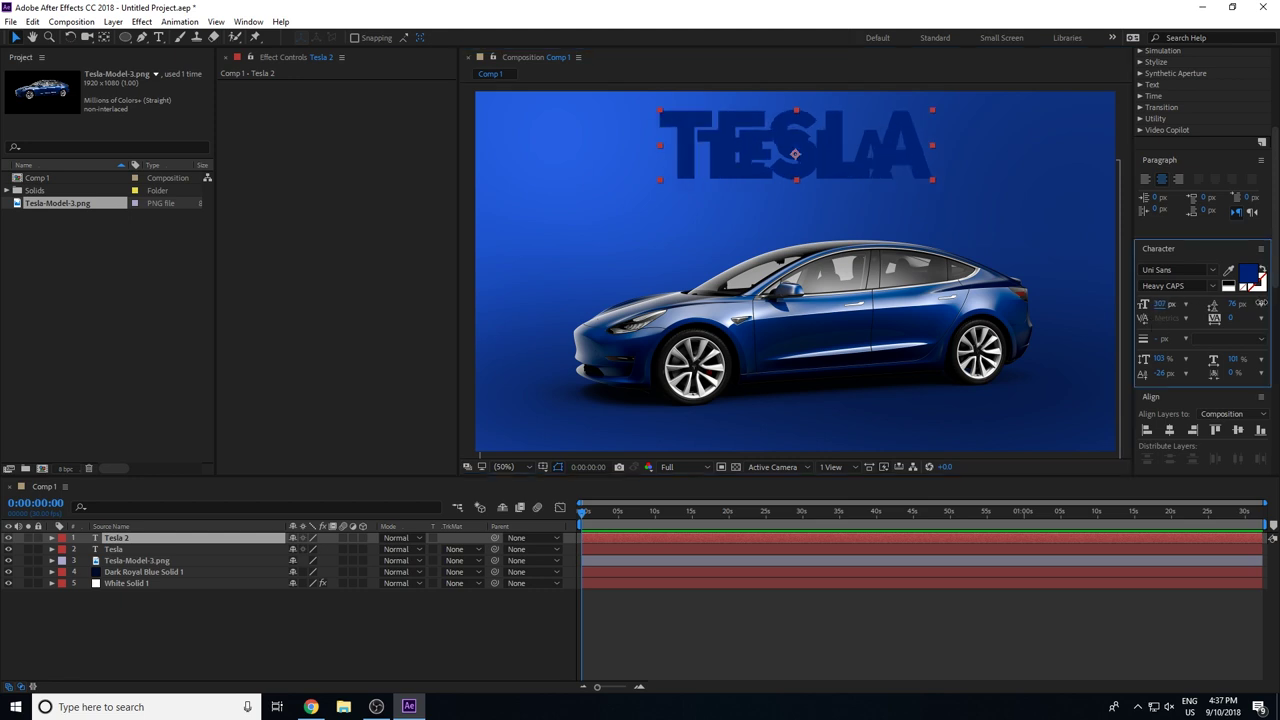
drag(1158, 304, 1235, 305)
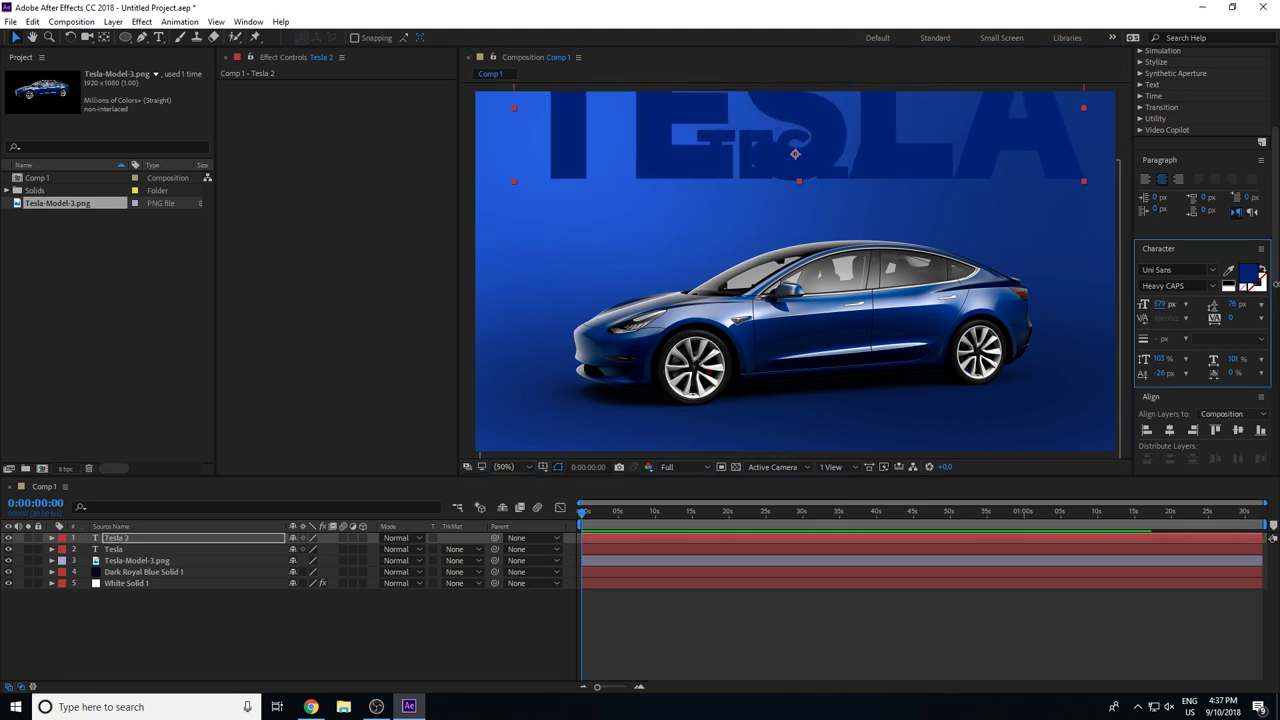
drag(1053, 142, 1062, 286)
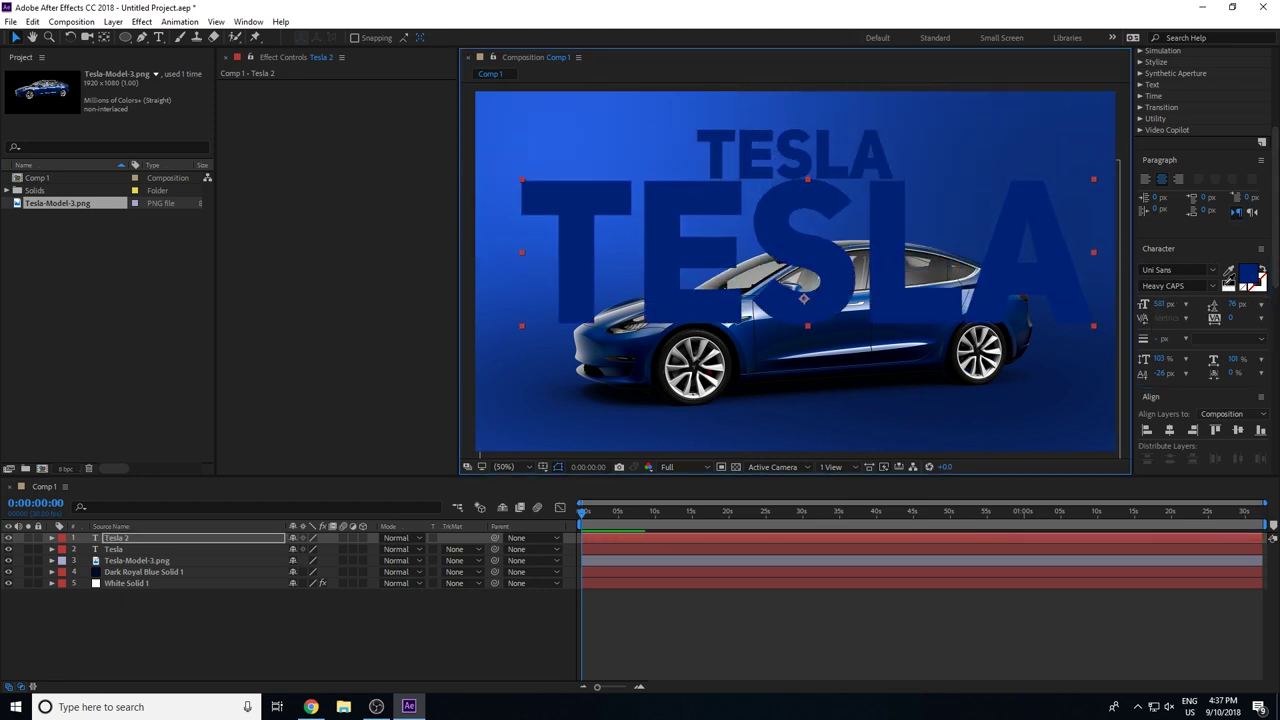
drag(1155, 303, 1272, 305)
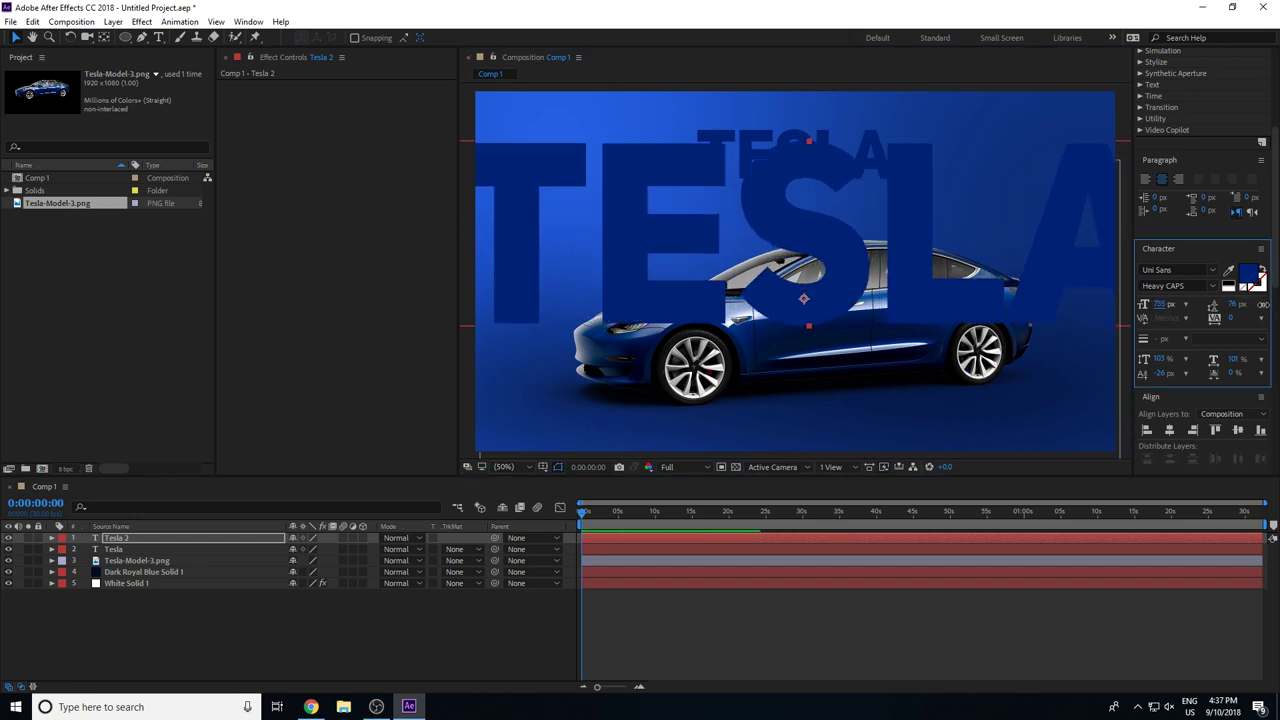
drag(976, 285, 916, 331)
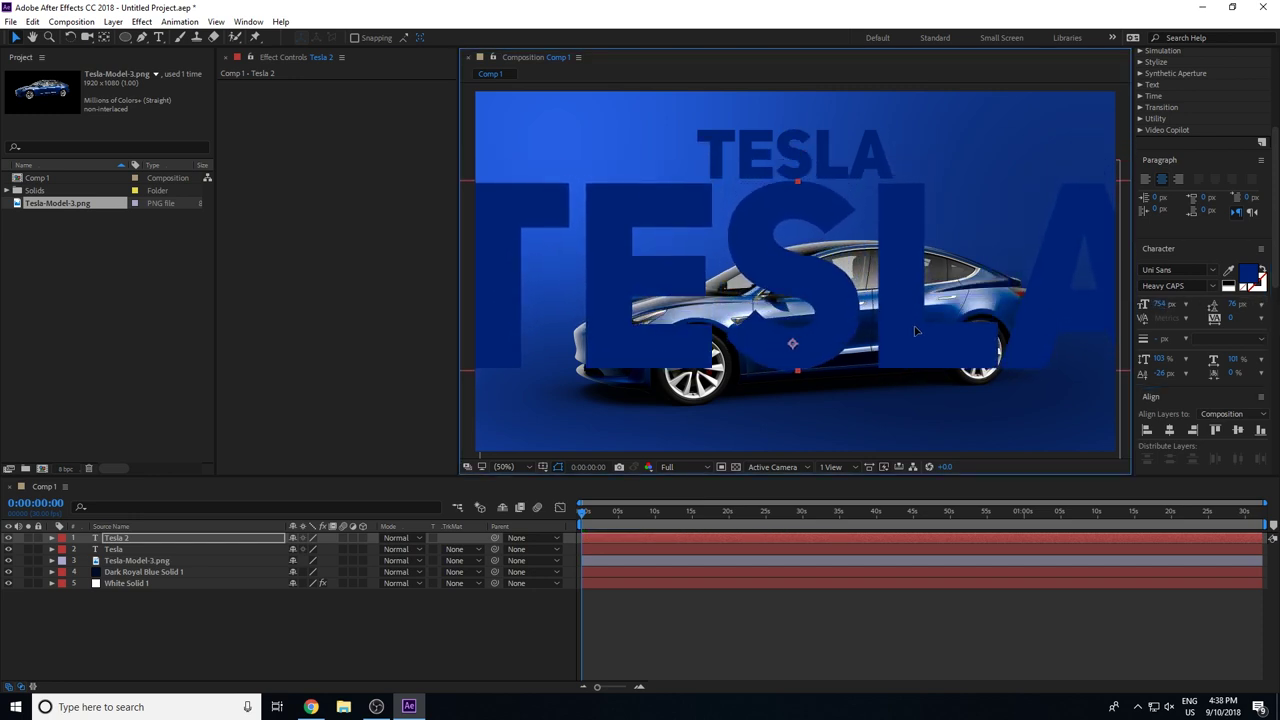
drag(115, 538, 206, 572)
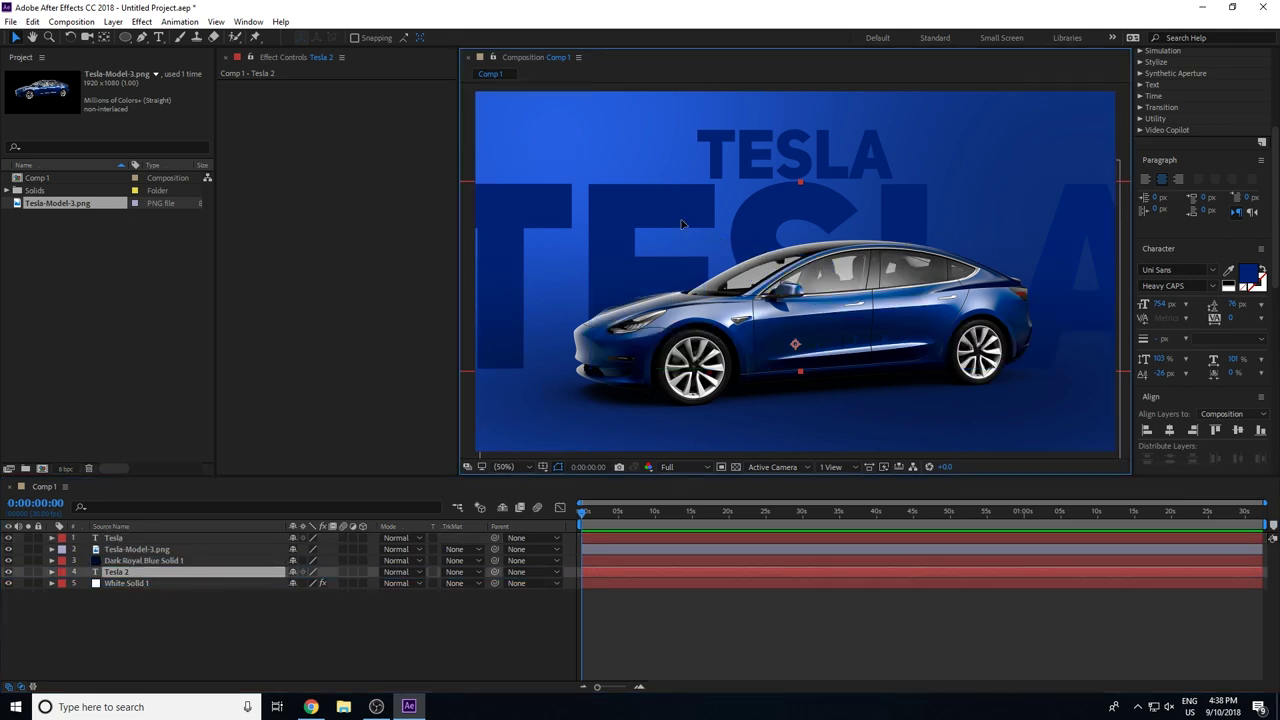
drag(693, 233, 698, 251)
Set Tesla 2's blend mode to Multiply after trying Overlay
click(403, 575)
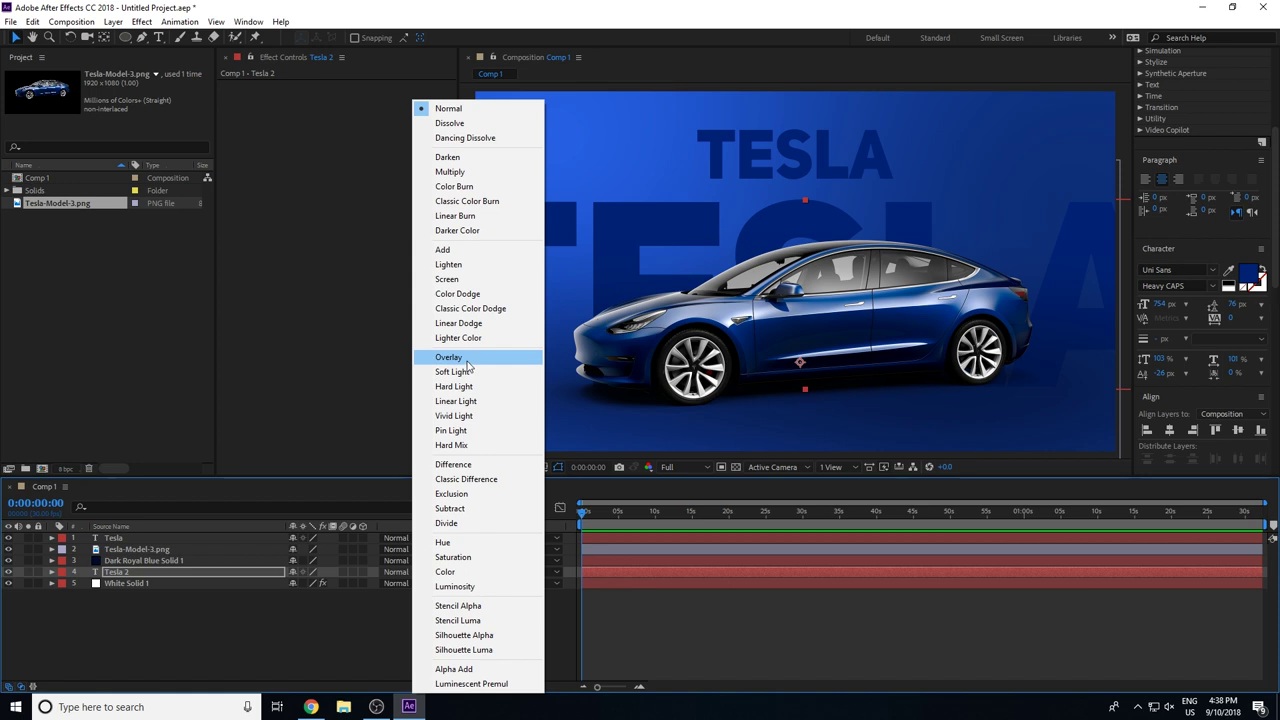
click(467, 358)
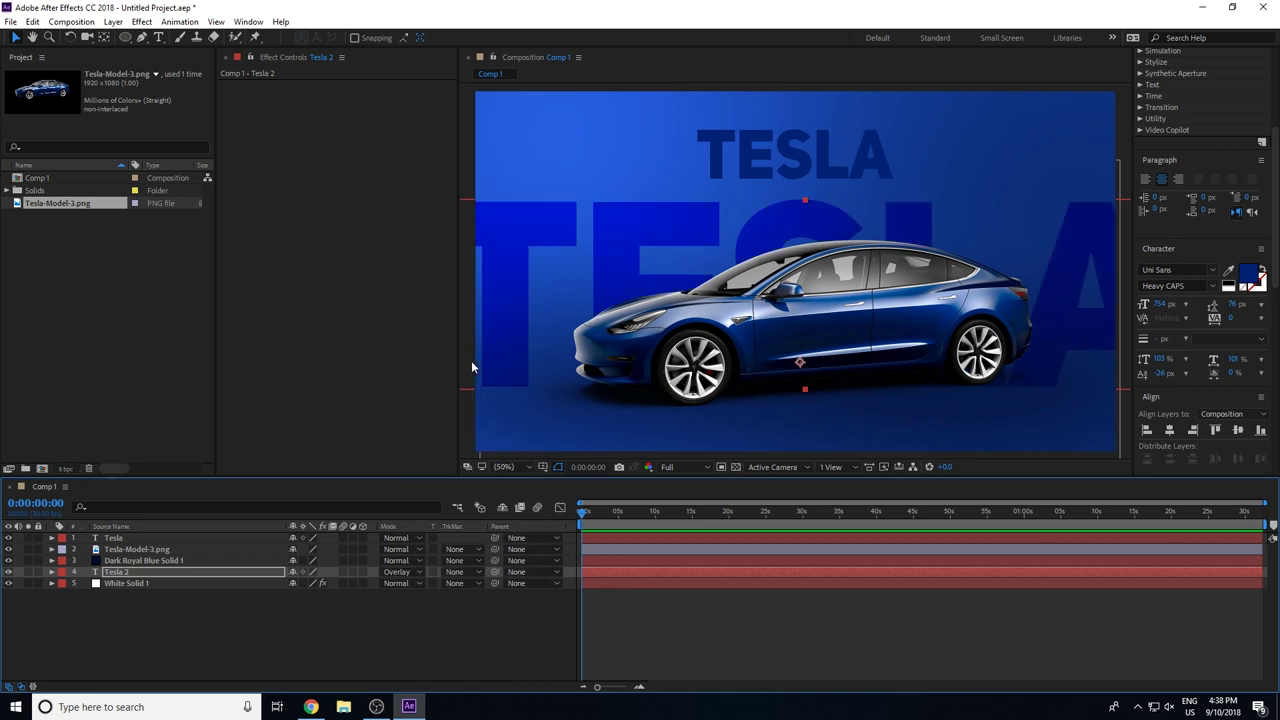
click(412, 575)
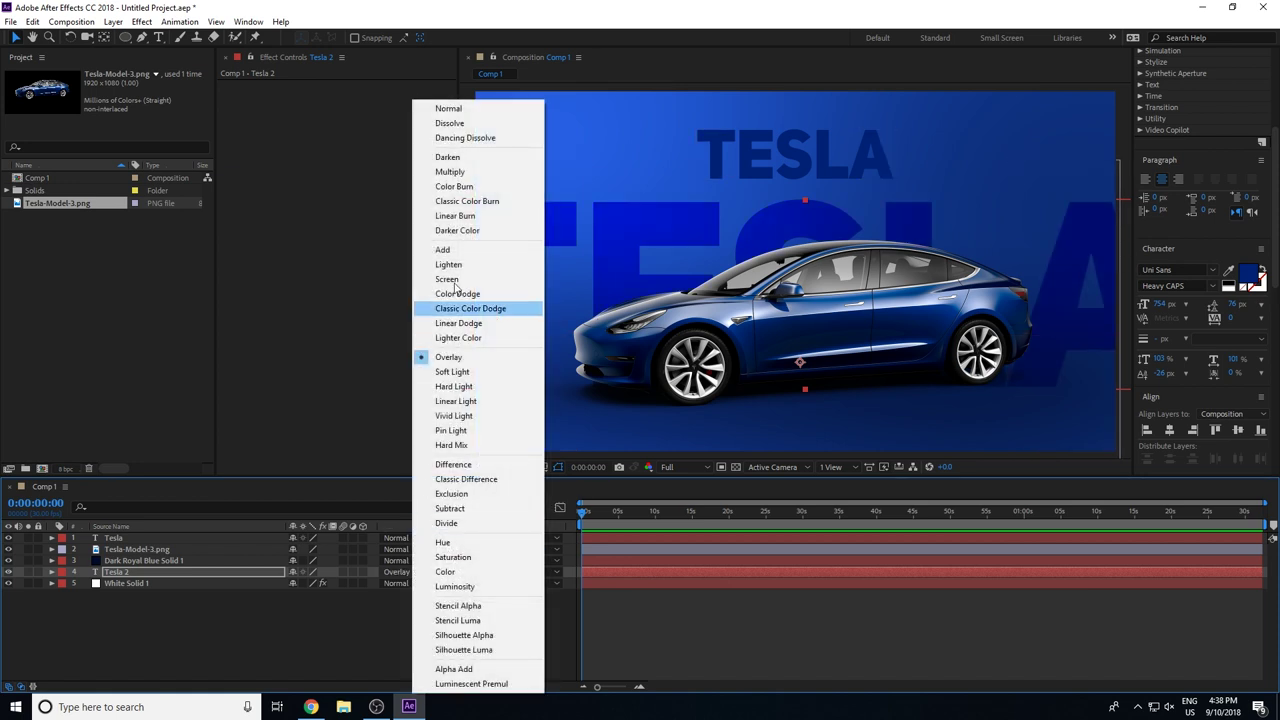
click(456, 173)
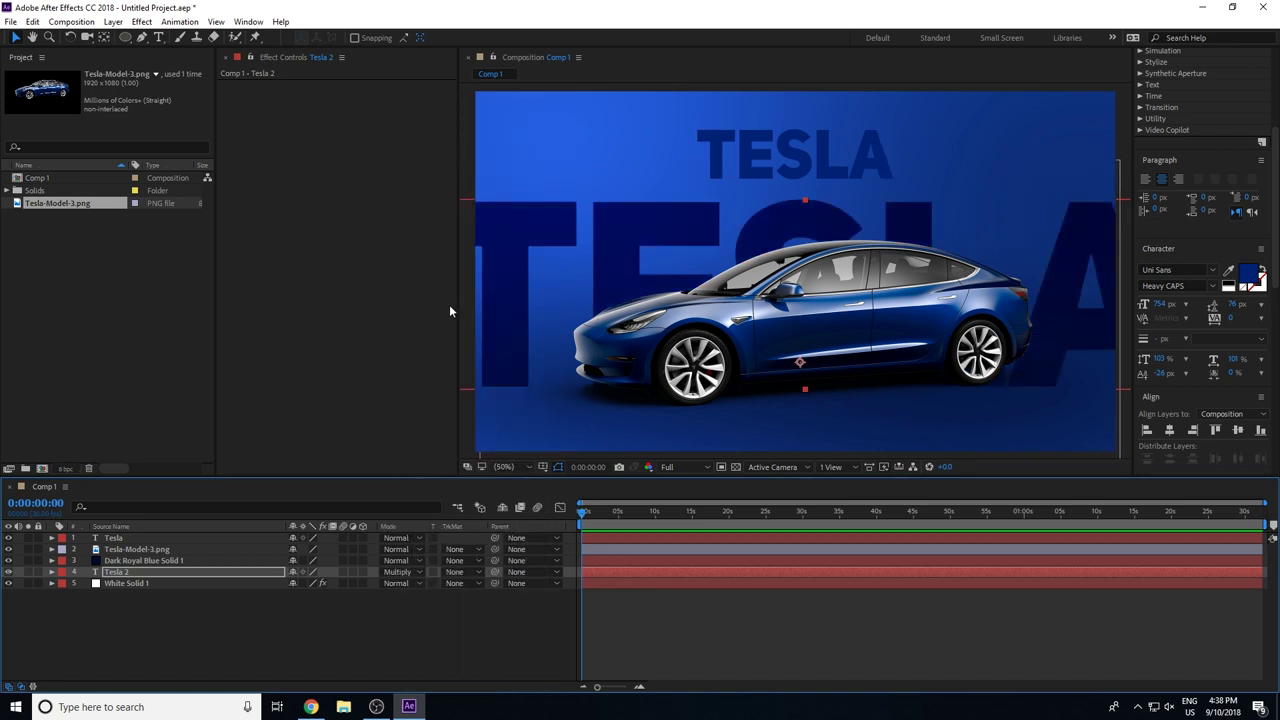
Lower Tesla 2's opacity to 15%, nudging the text slightly lower
key(t)
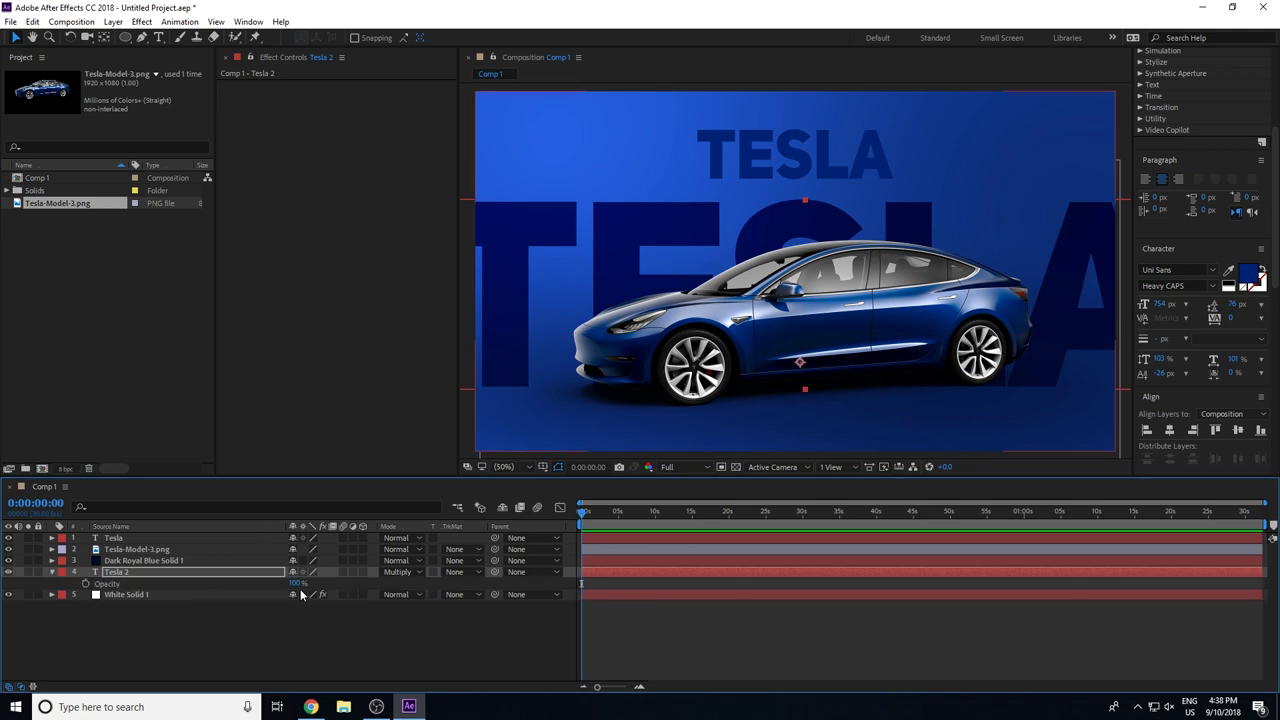
click(298, 583)
text(10)
key(Return)
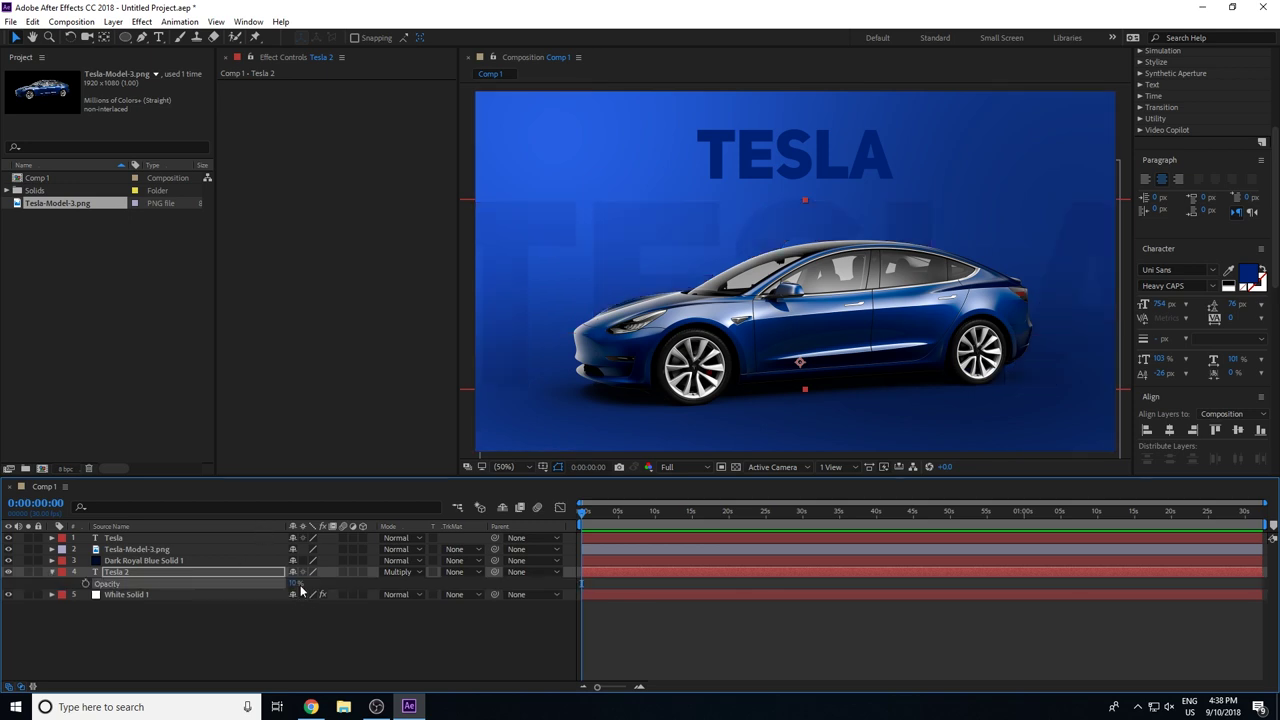
drag(558, 222, 560, 235)
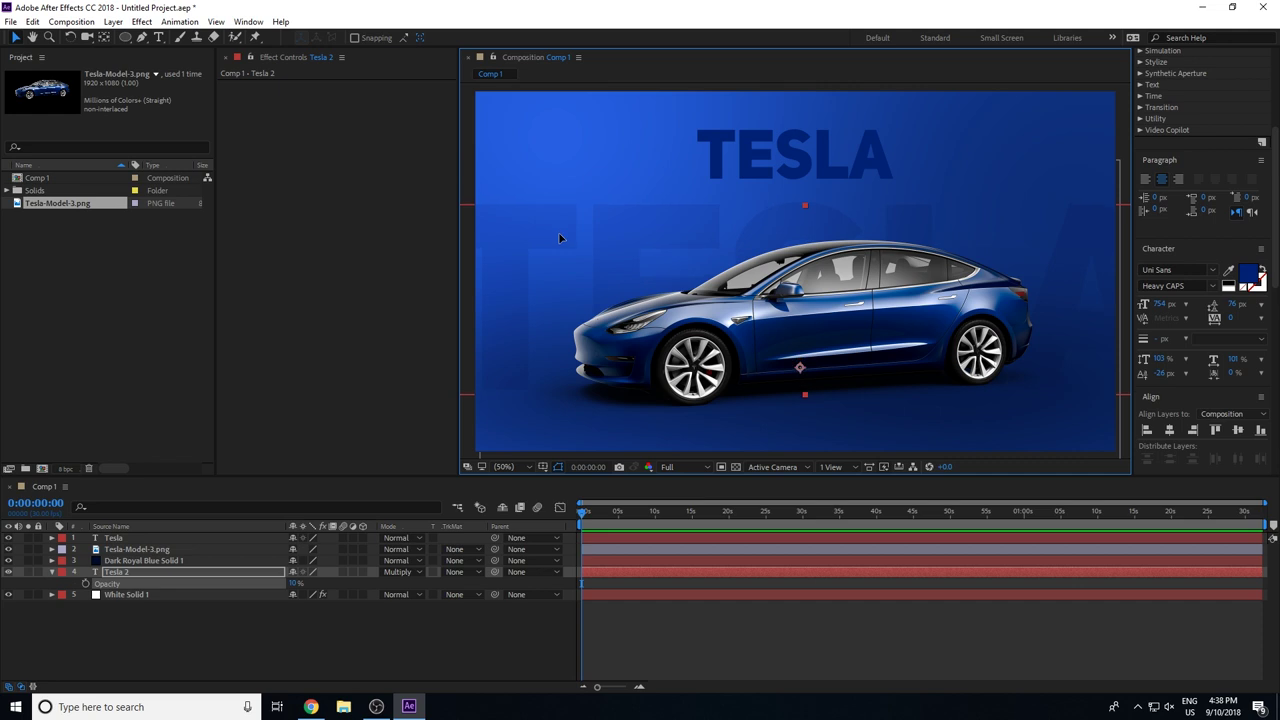
click(297, 583)
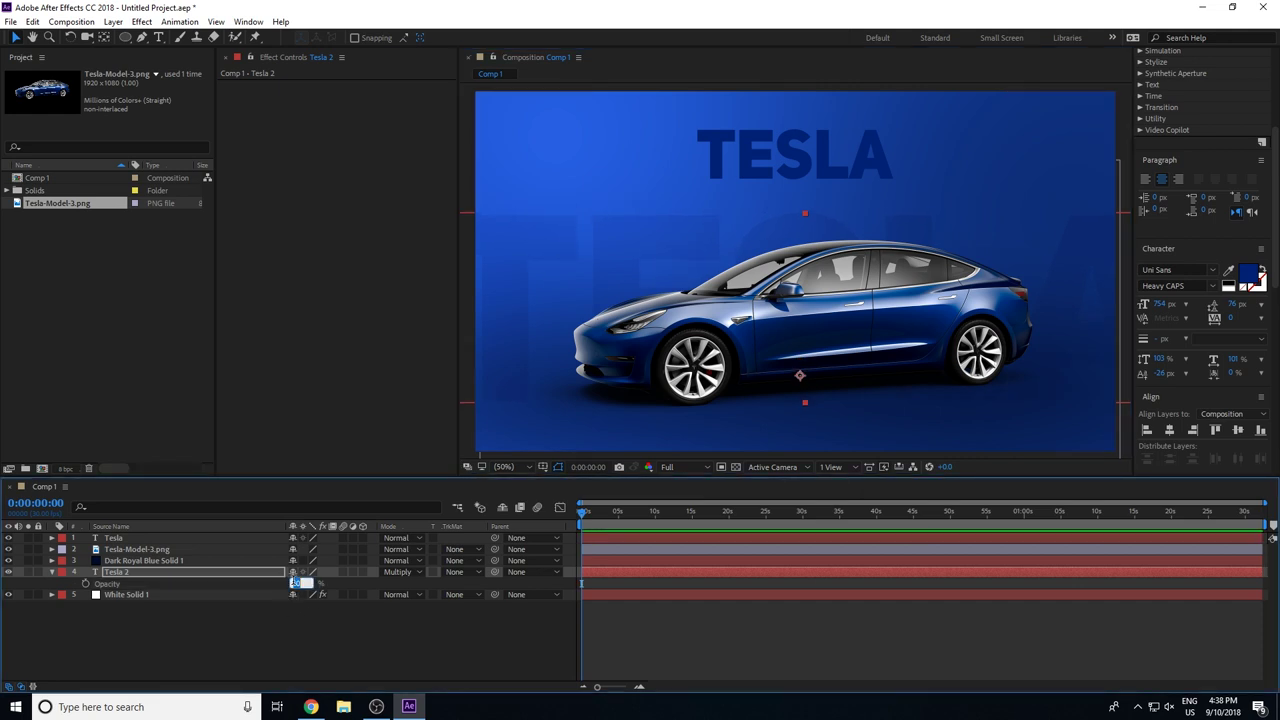
text(15)
key(Return)
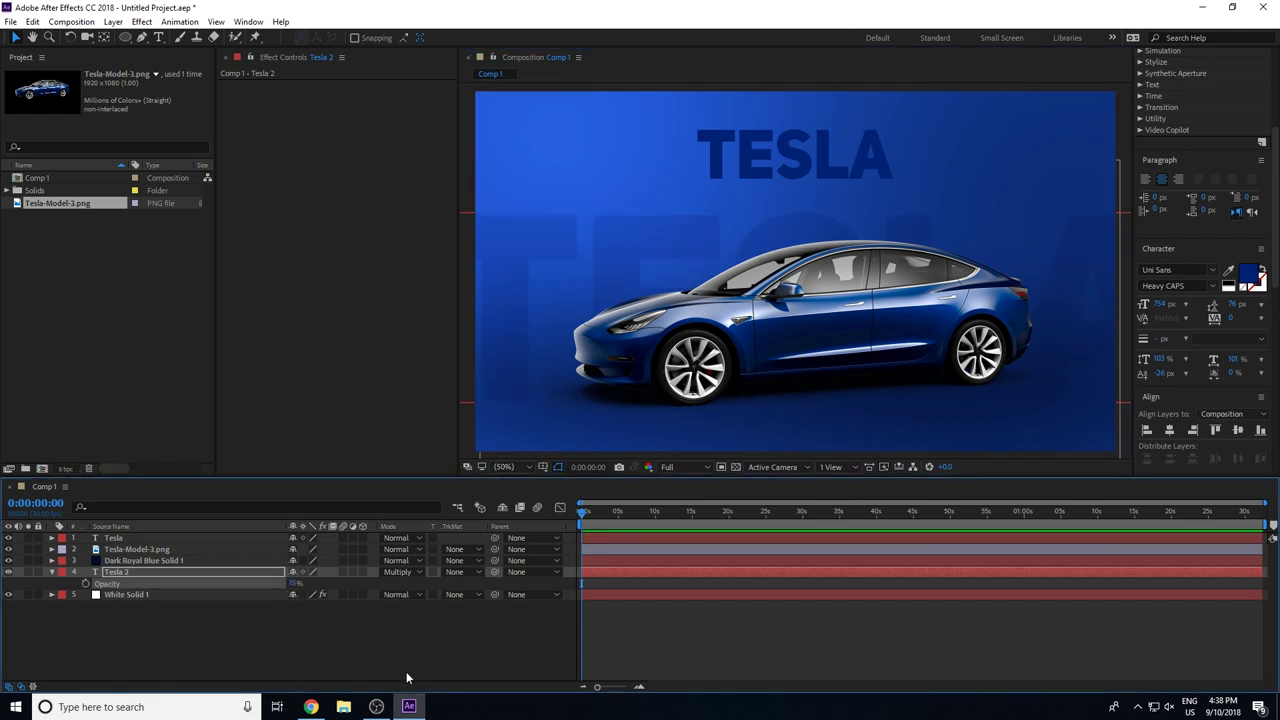
click(406, 678)
Hide the safe-area guides, collapse Tesla 2's properties and browse the Generate effects
click(544, 470)
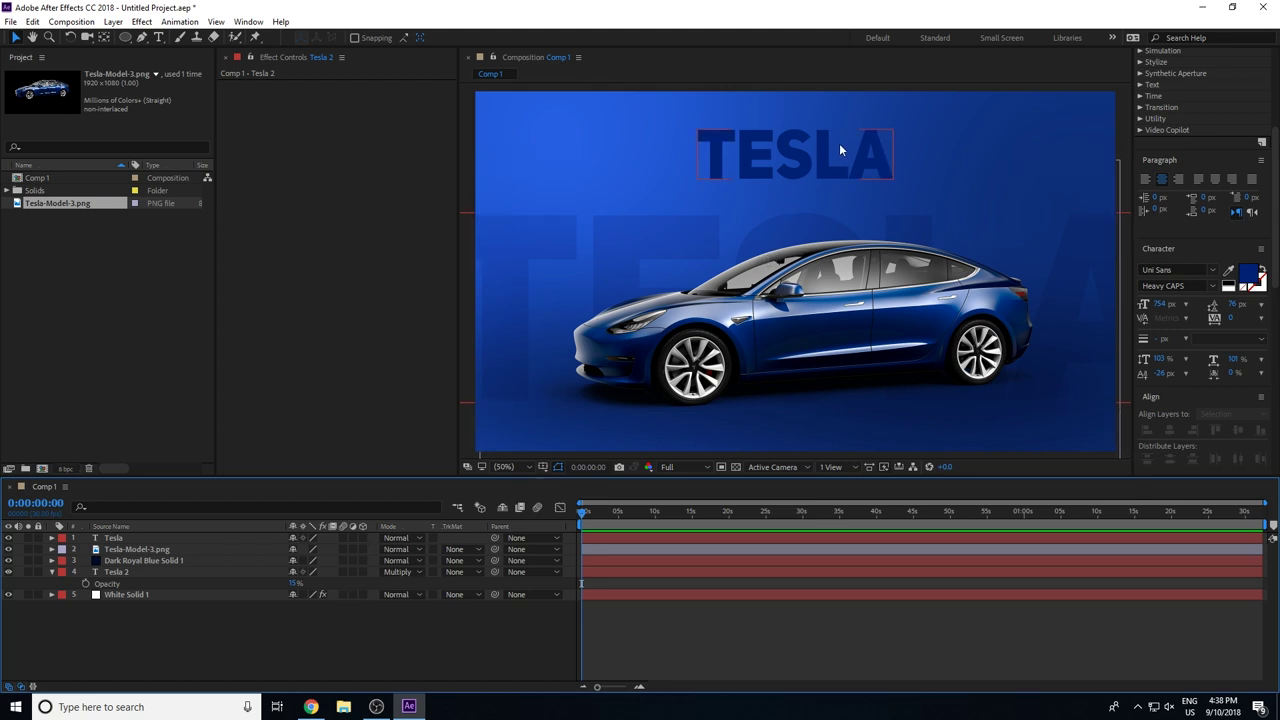
click(53, 574)
mouse_move(1274, 240)
mouse_down()
mouse_move(1274, 178)
mouse_move(1274, 199)
mouse_up()
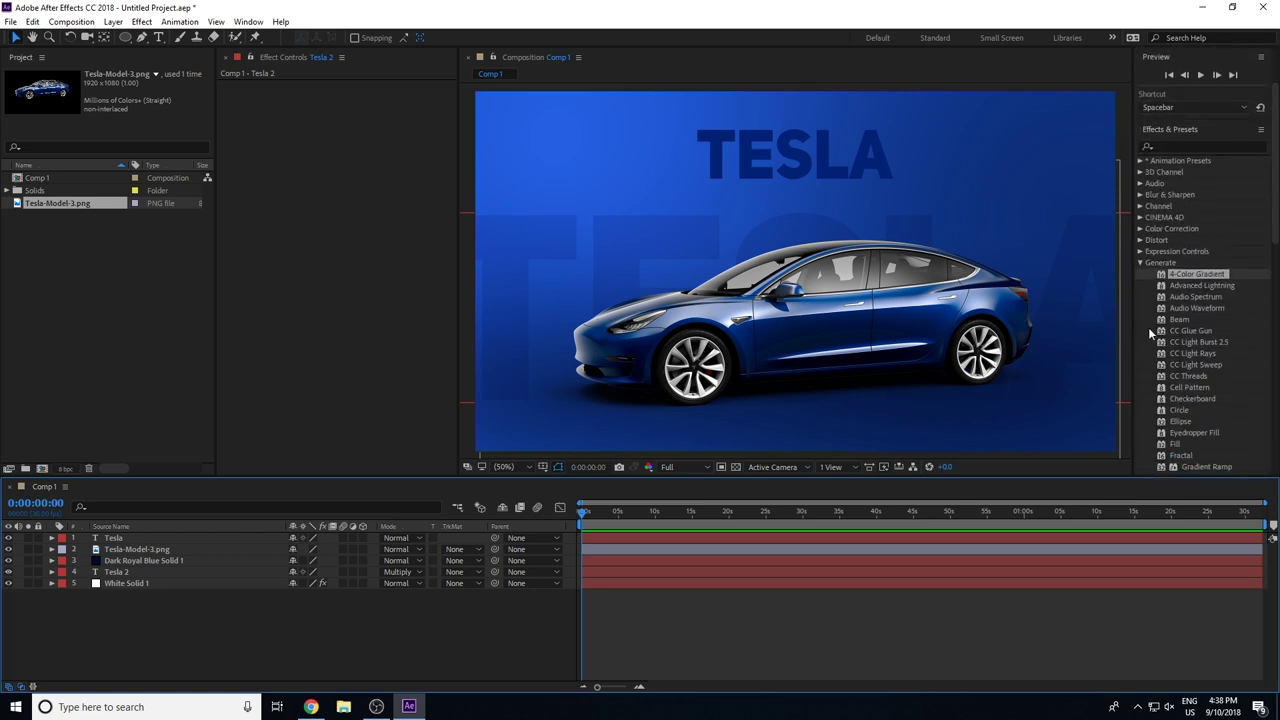
drag(1148, 327, 645, 452)
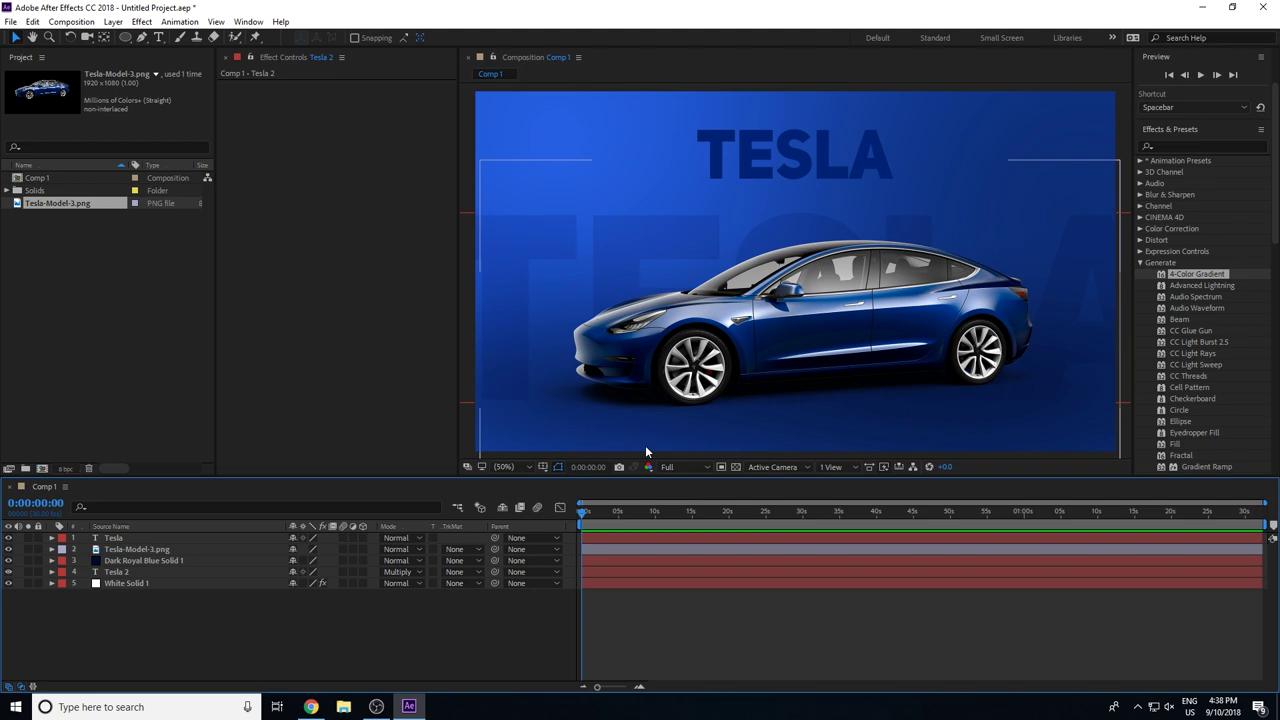
Add a new white solid layer to the composition
right_click(328, 612)
mouse_move(400, 468)
click(528, 502)
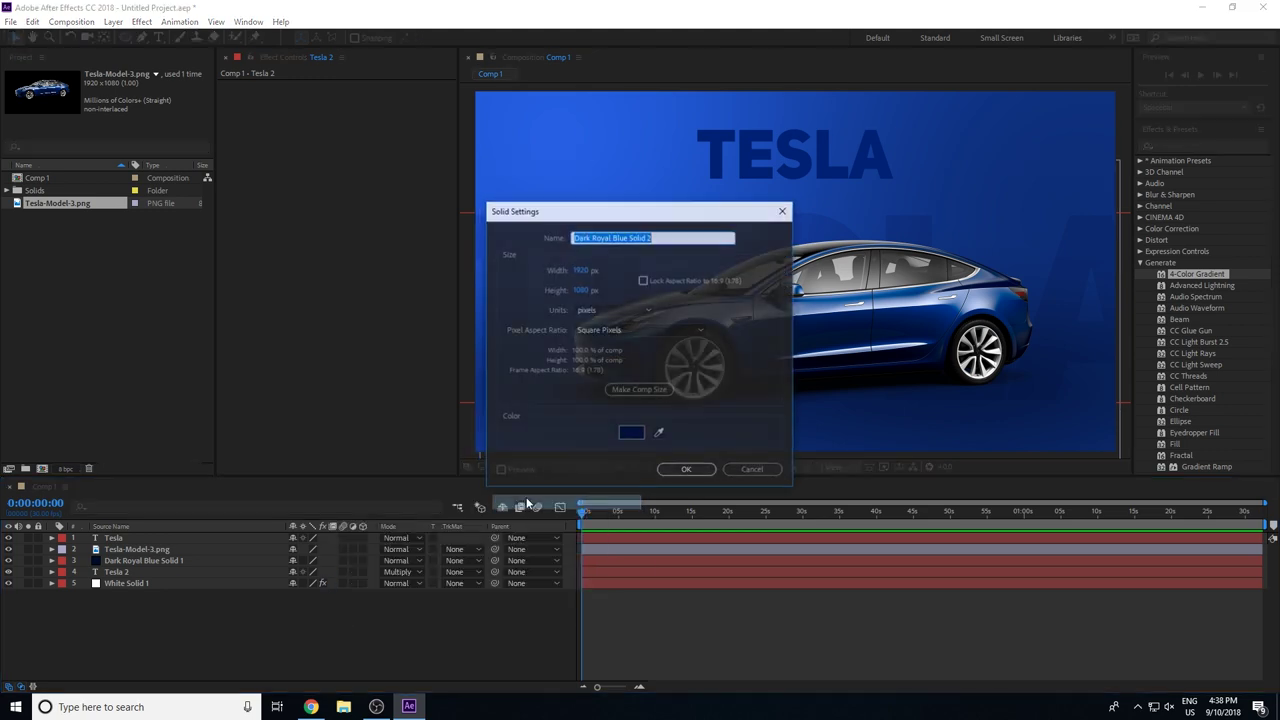
click(636, 436)
click(184, 321)
click(477, 322)
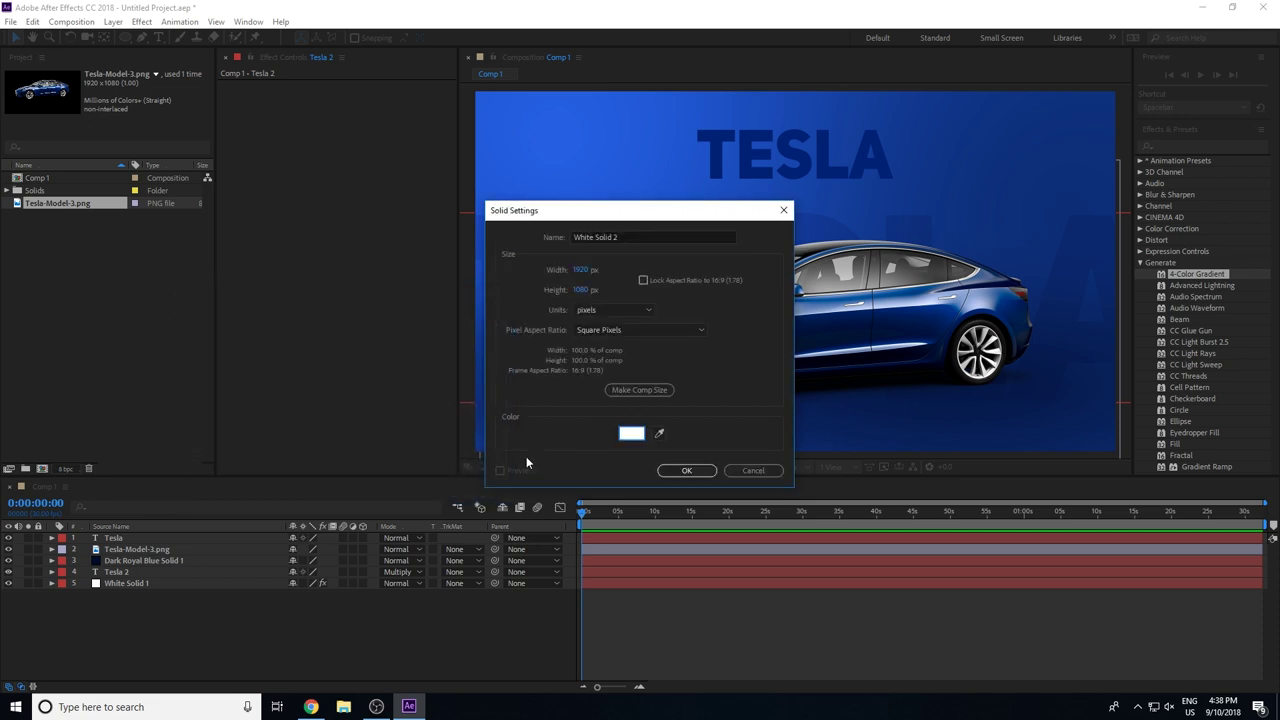
click(686, 470)
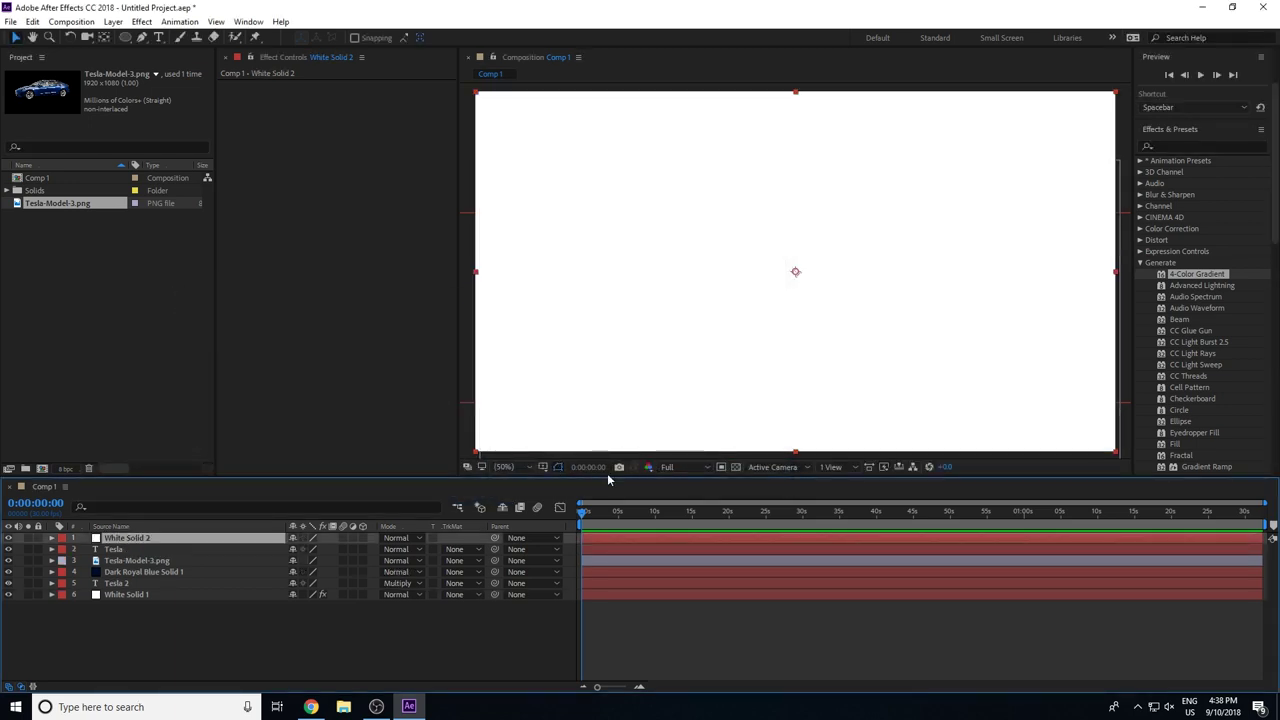
Apply Advanced Lightning to the white solid, running from the top-right corner to the lower left
drag(1201, 286, 796, 271)
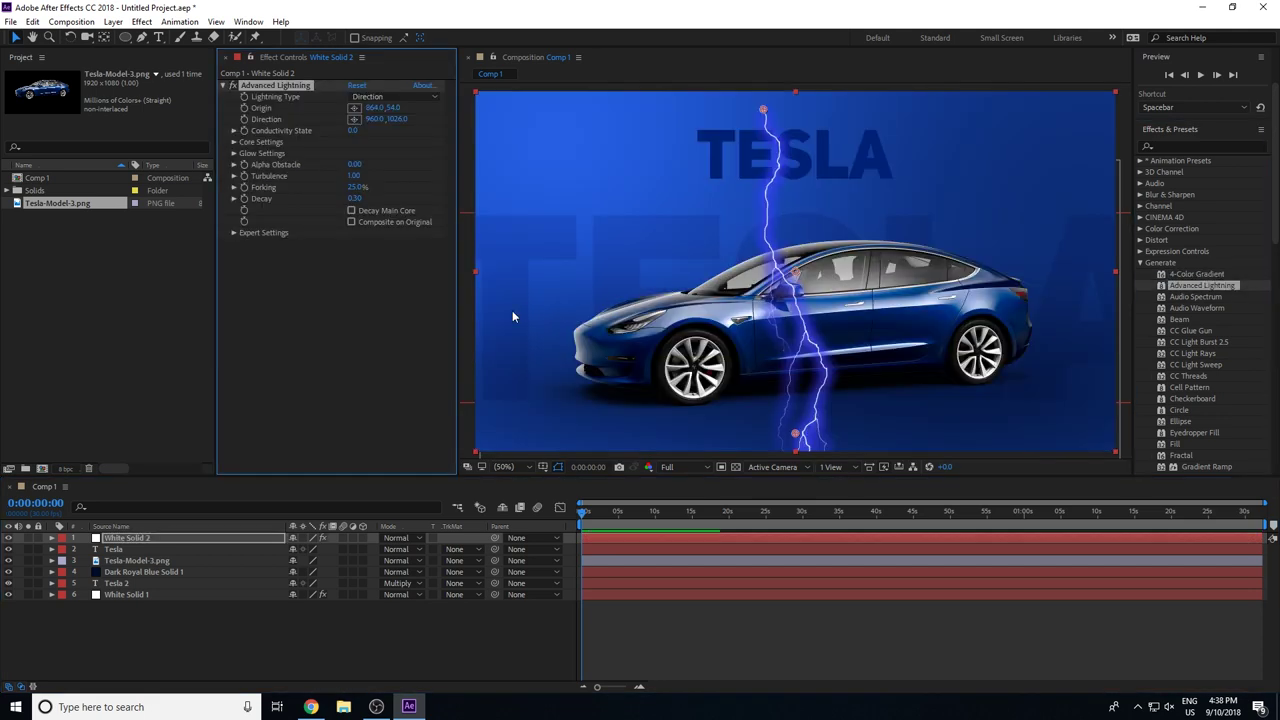
drag(764, 112, 1123, 91)
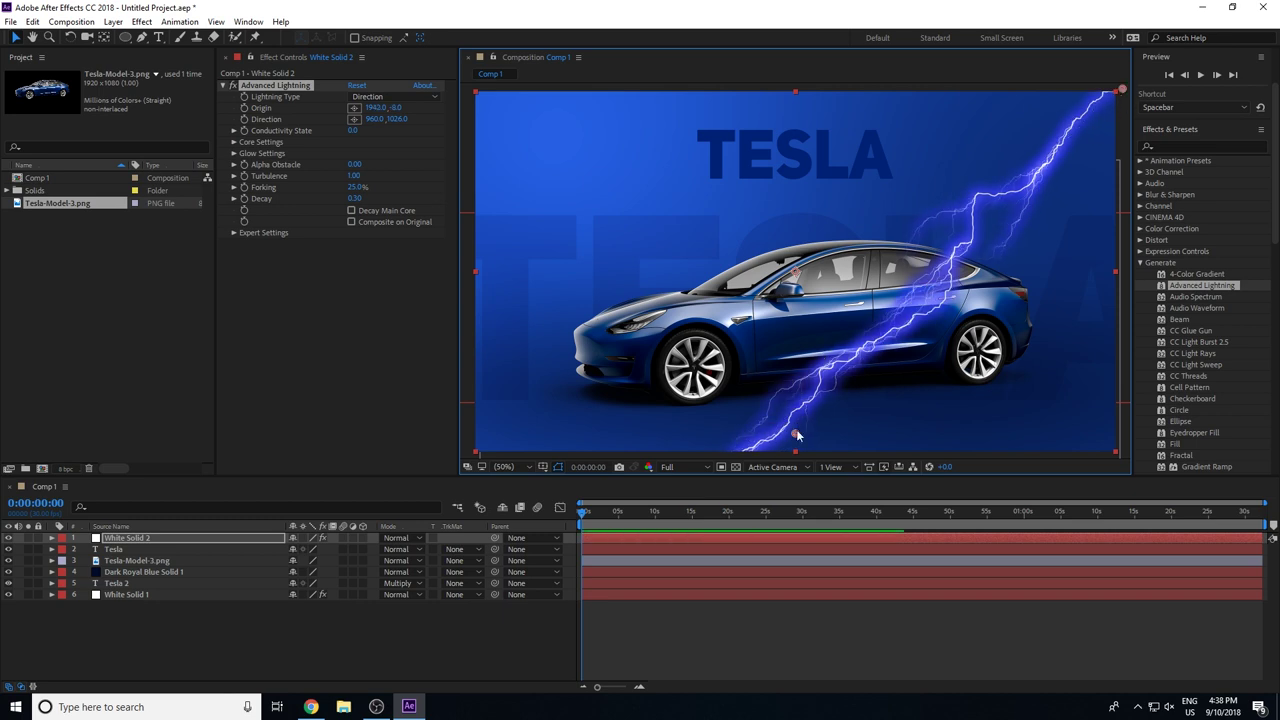
drag(795, 433, 453, 436)
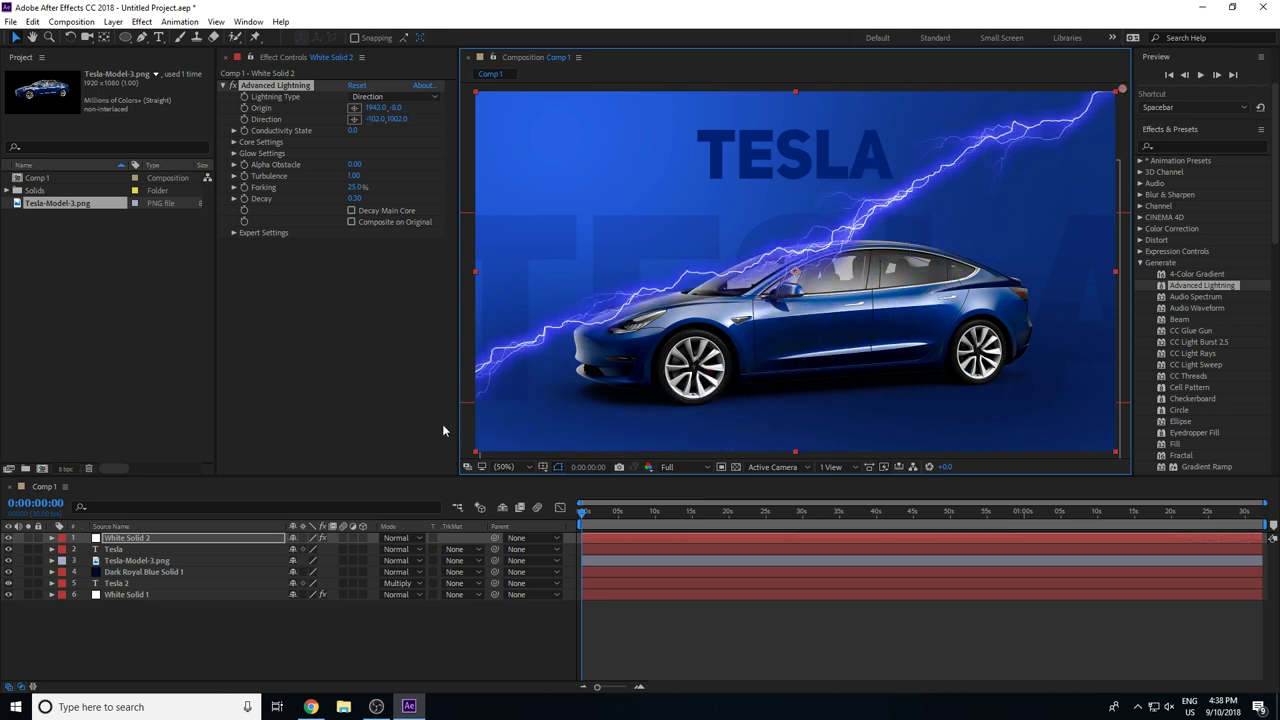
drag(453, 436, 460, 450)
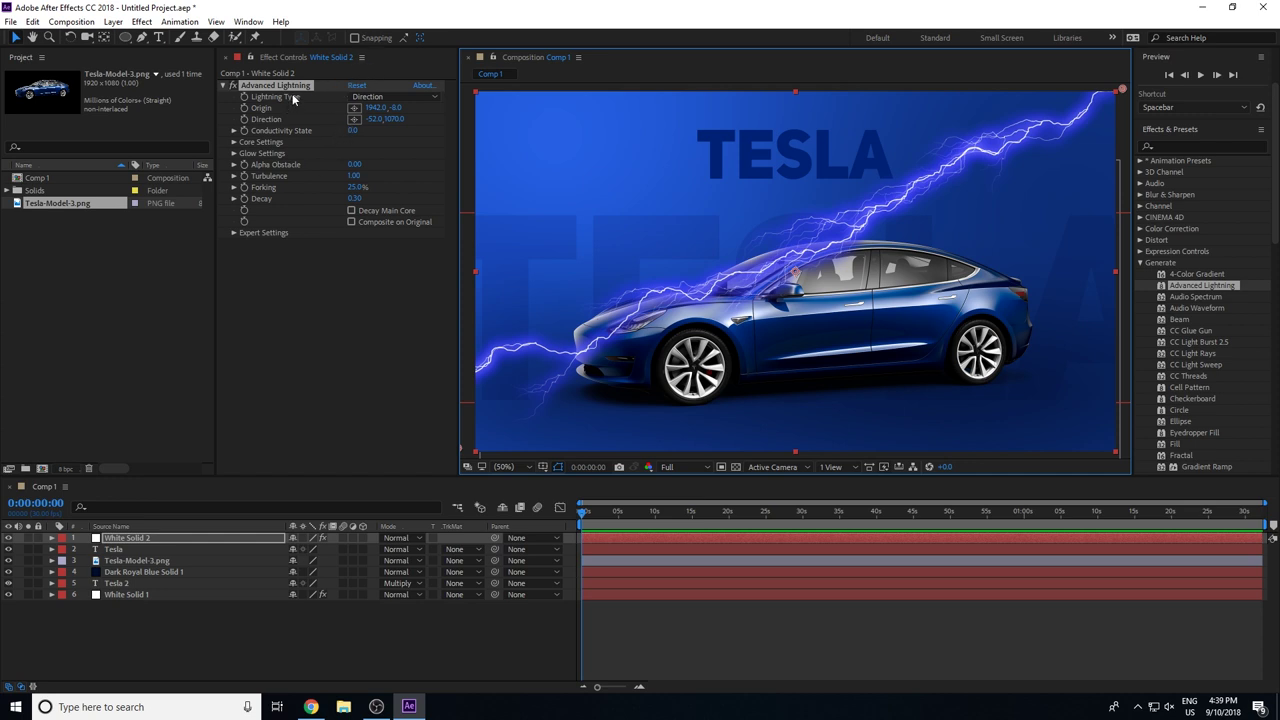
Preview the Lightning Types Strike, Breaking, Bouncey, Anywhere and Vertical
click(389, 97)
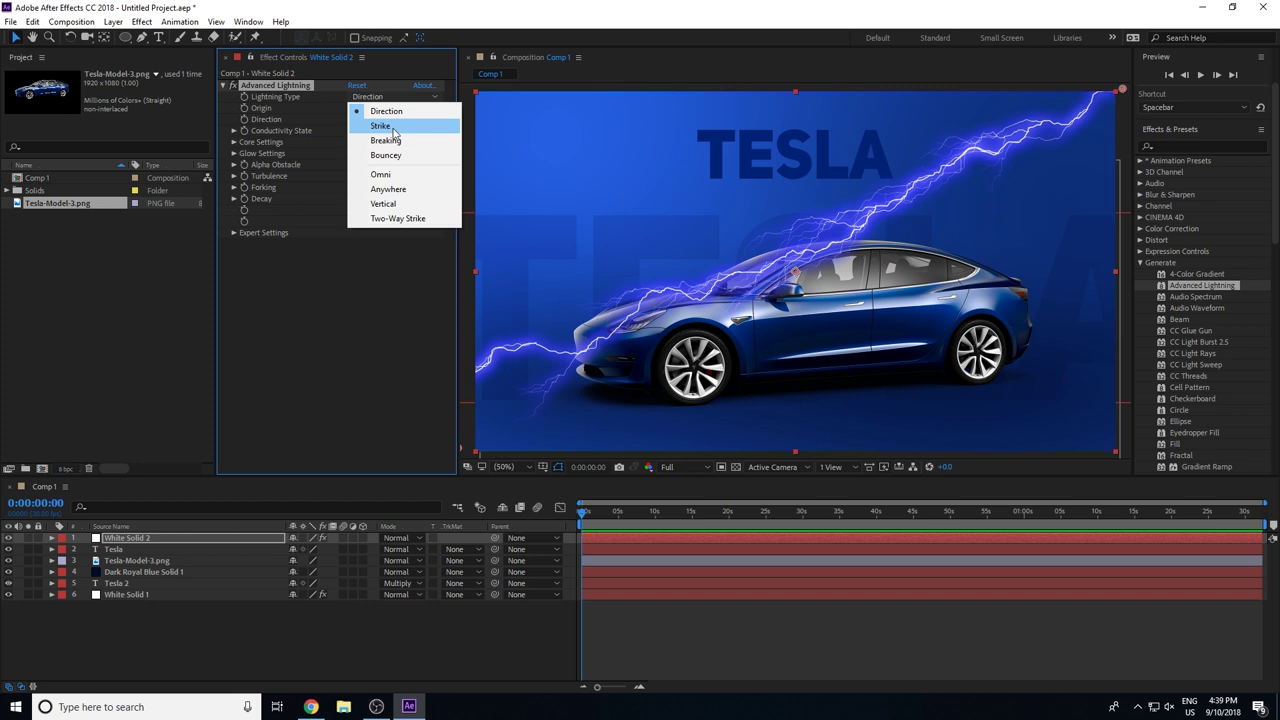
click(388, 126)
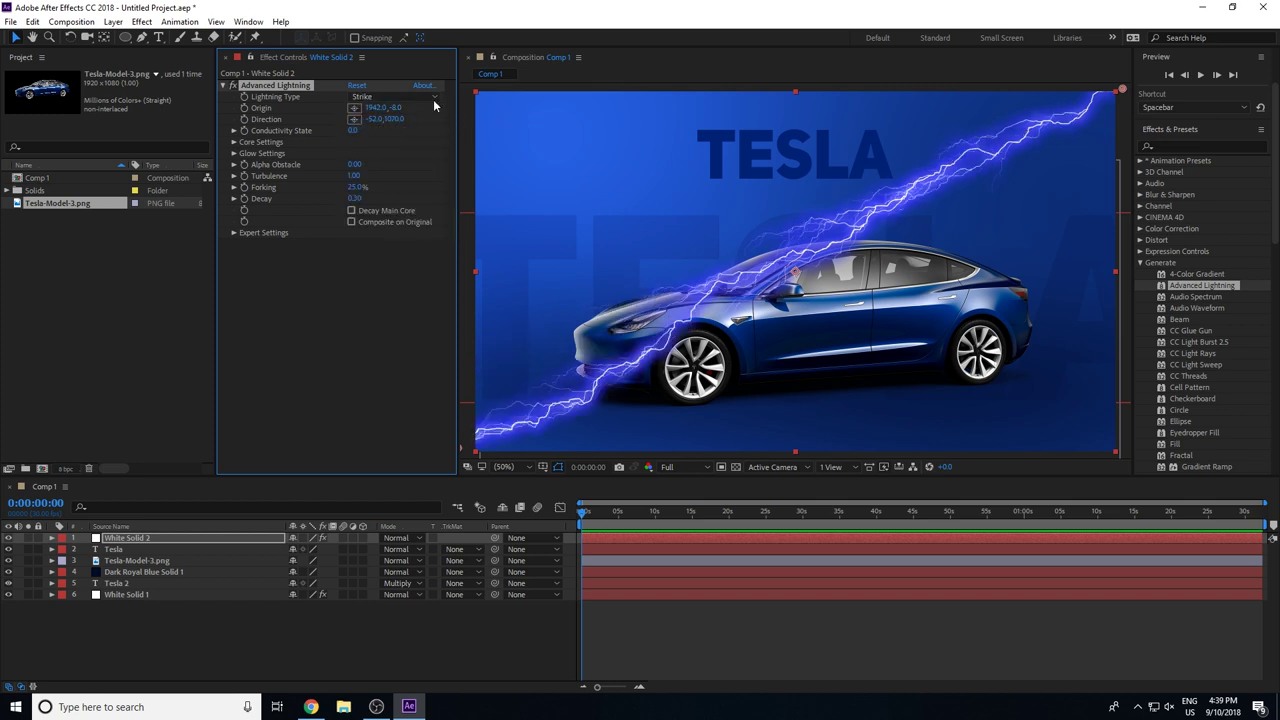
click(387, 96)
click(404, 146)
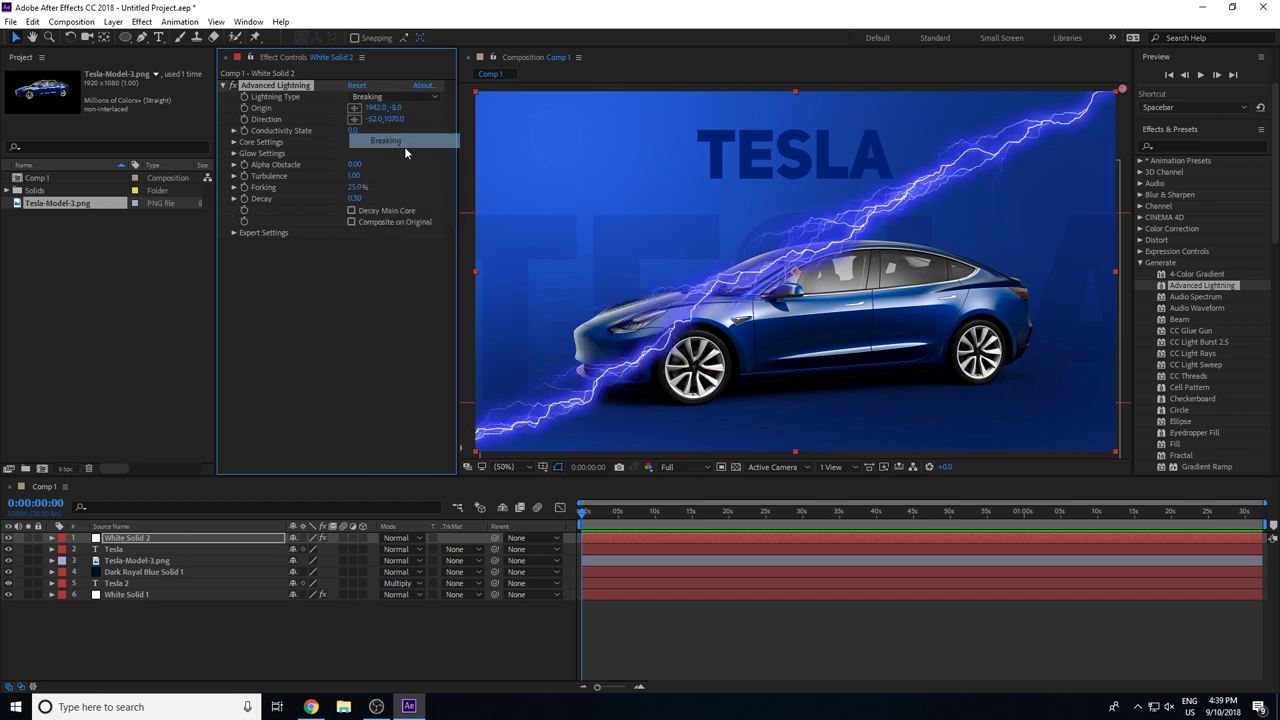
click(385, 97)
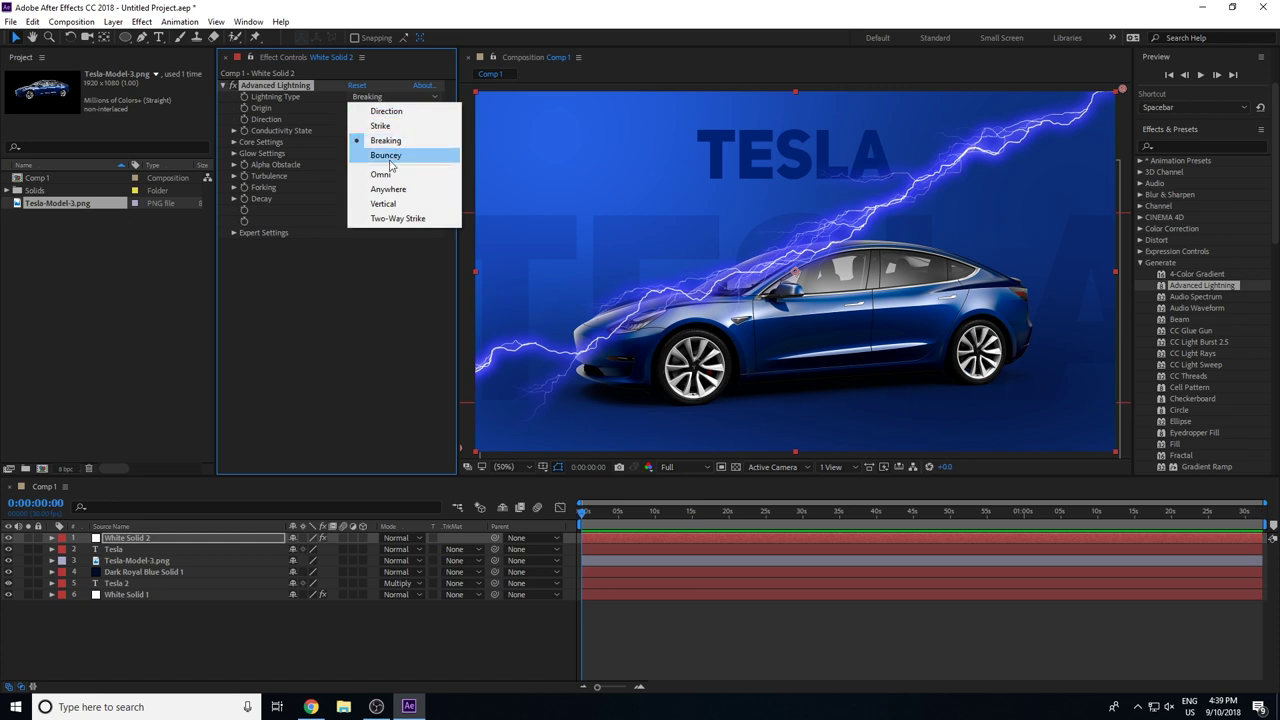
click(389, 157)
click(390, 97)
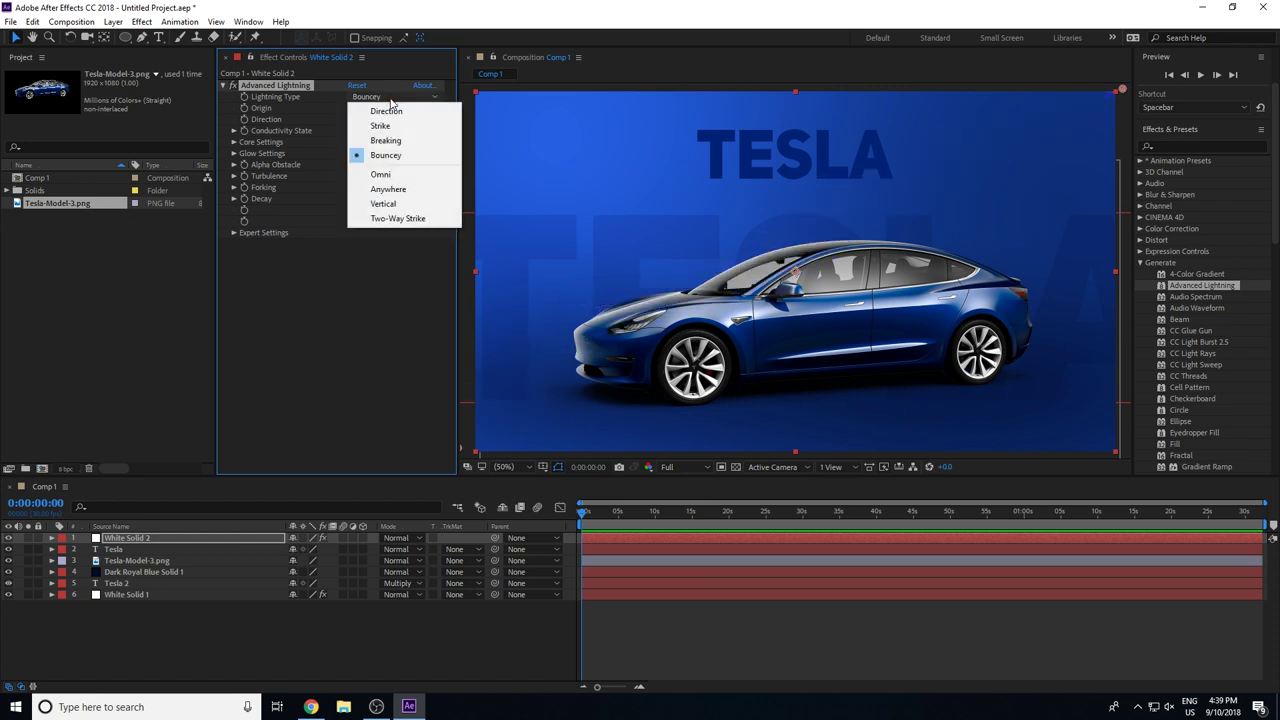
click(394, 188)
click(390, 96)
click(394, 189)
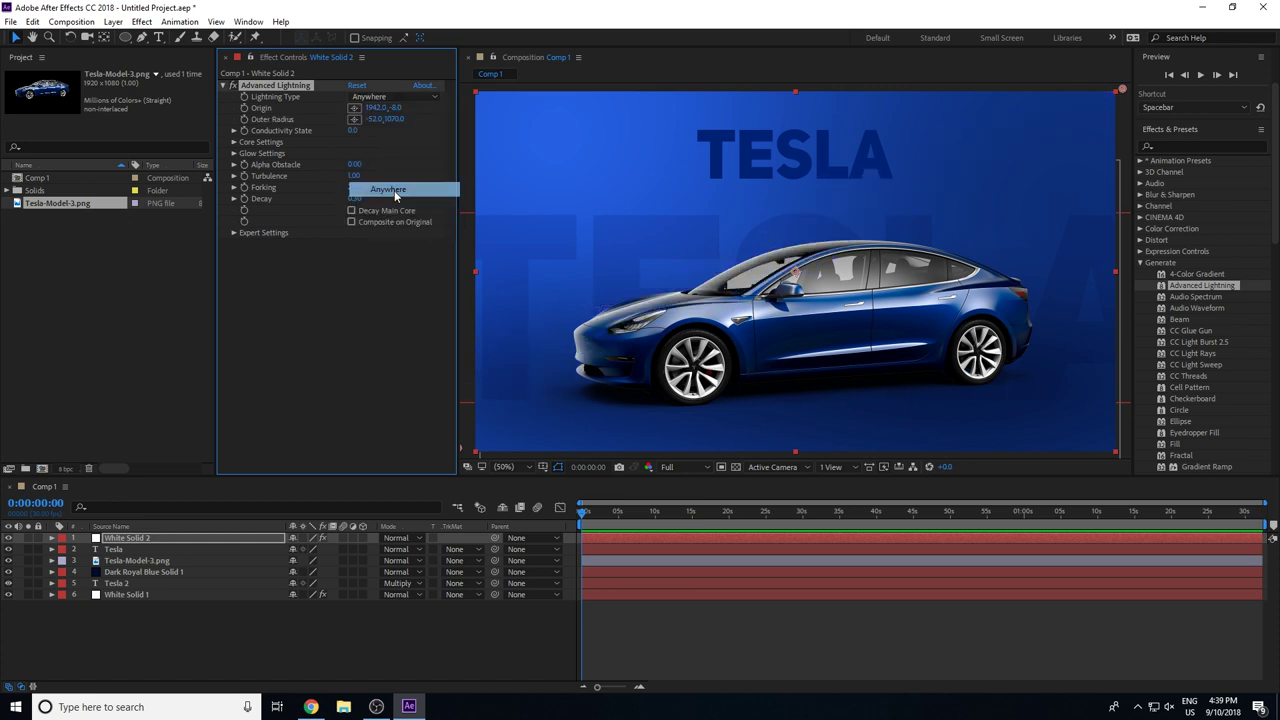
click(395, 97)
click(395, 200)
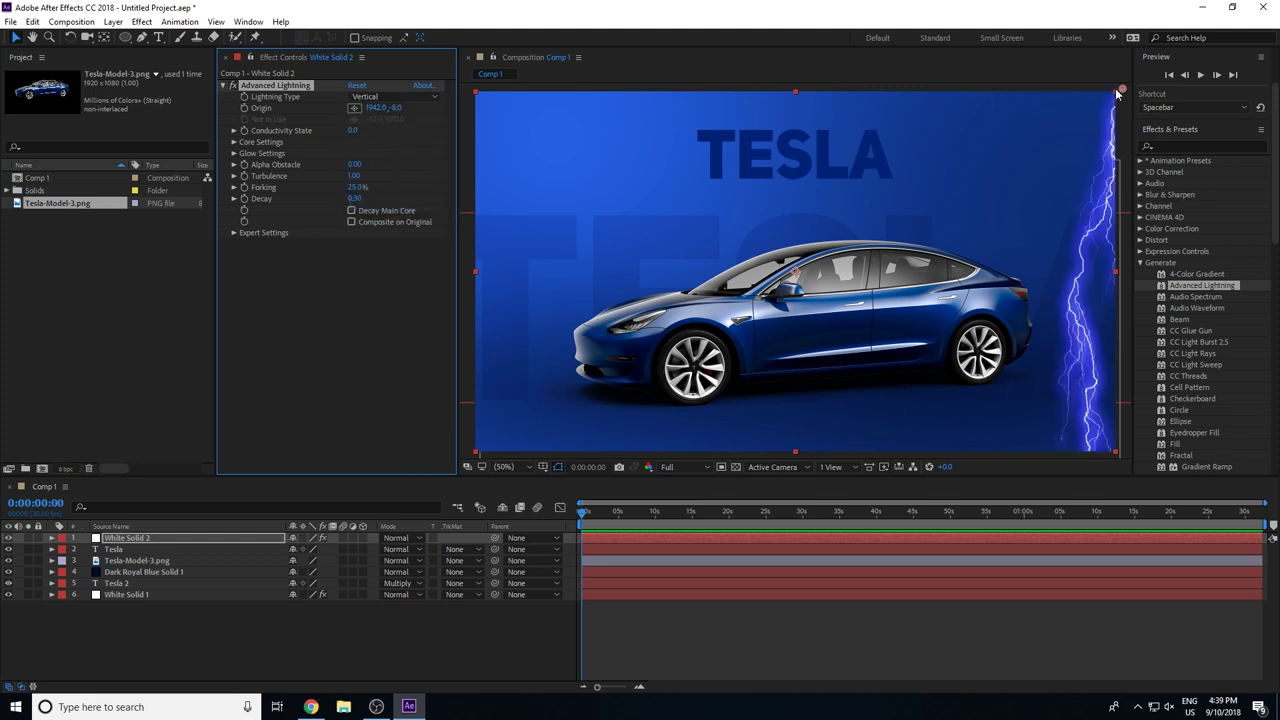
Move the lightning origin just above the car, try Omni, then return to Direction
drag(1118, 91, 748, 238)
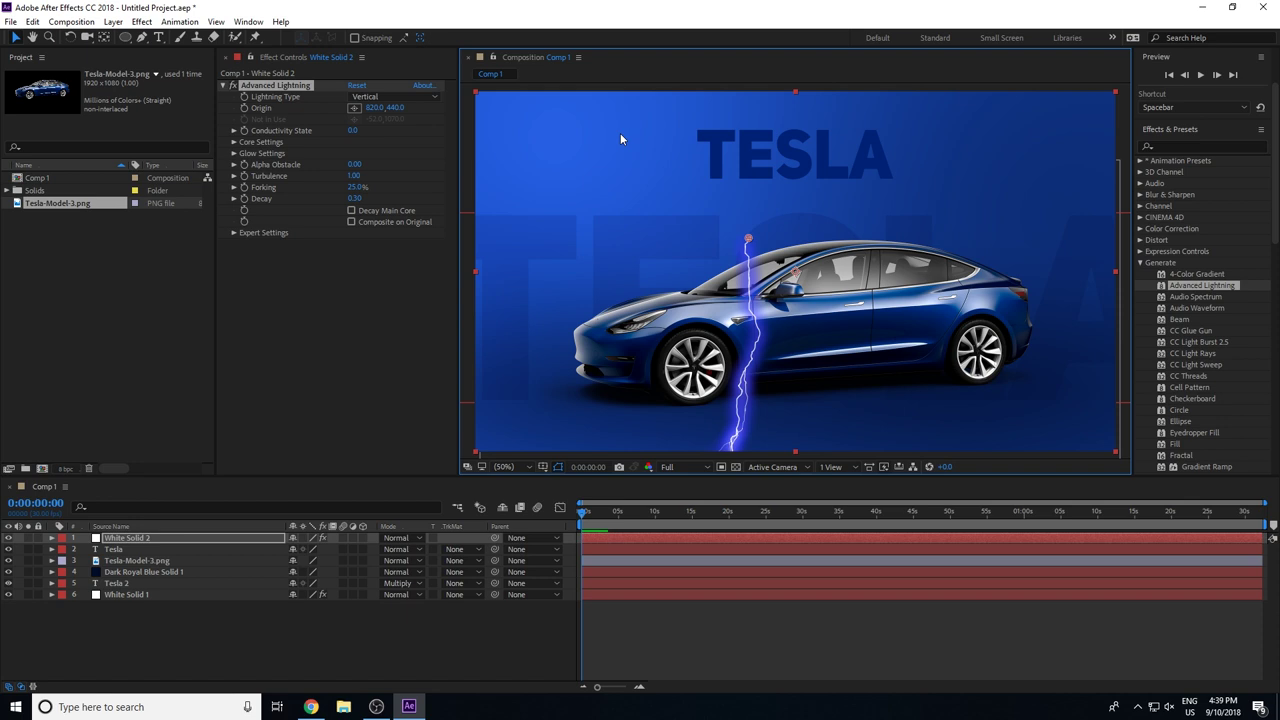
click(390, 97)
click(390, 175)
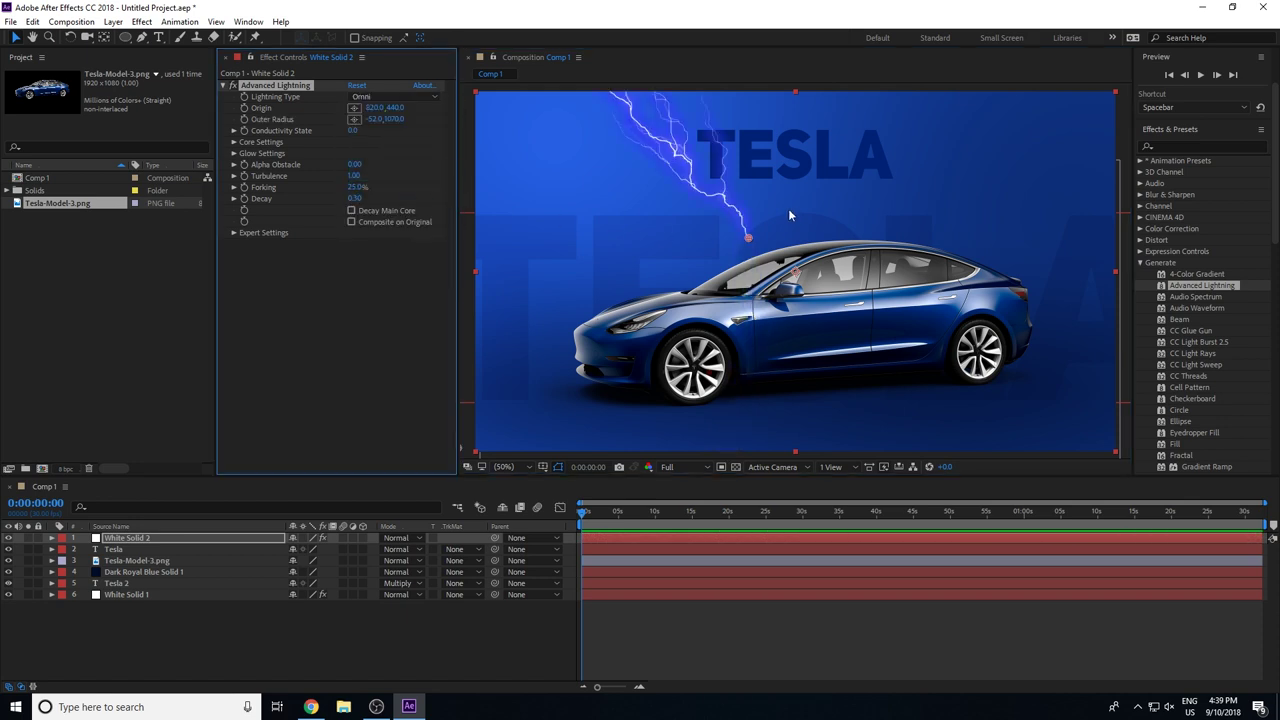
click(395, 97)
click(390, 108)
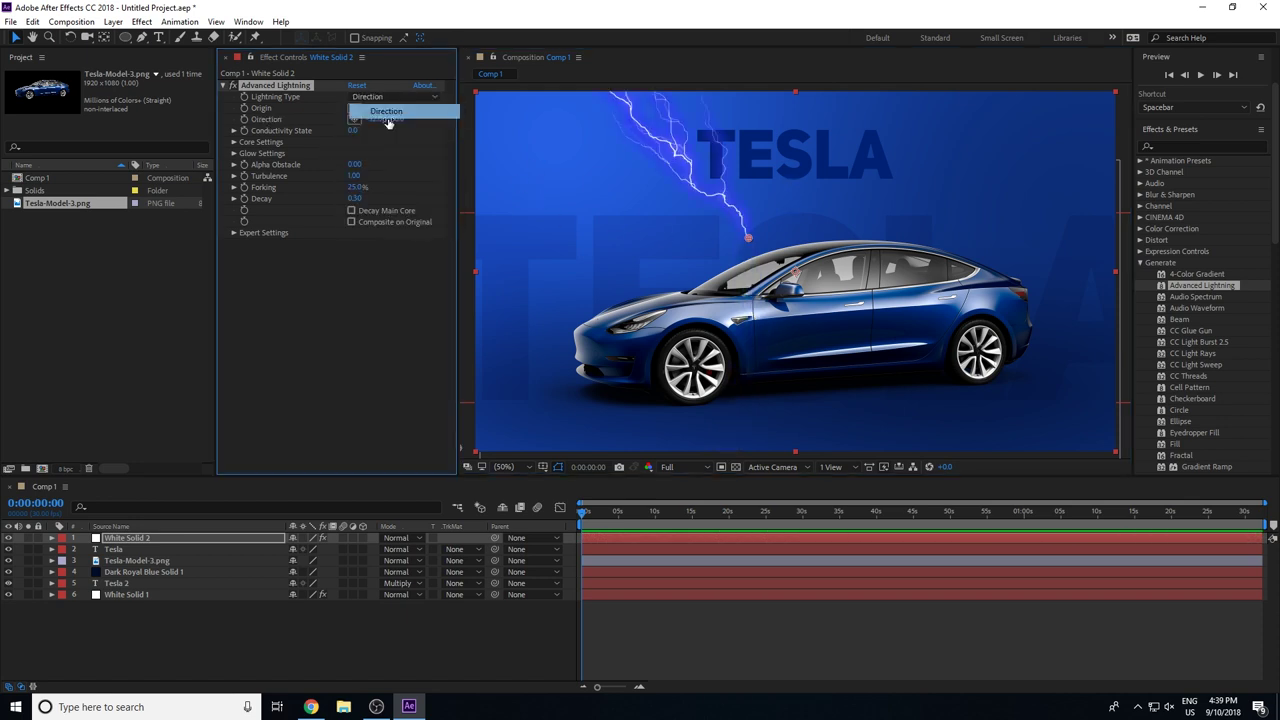
Move the lightning's start back to the top-right corner and adjust the bolt's end point
drag(749, 239, 1119, 91)
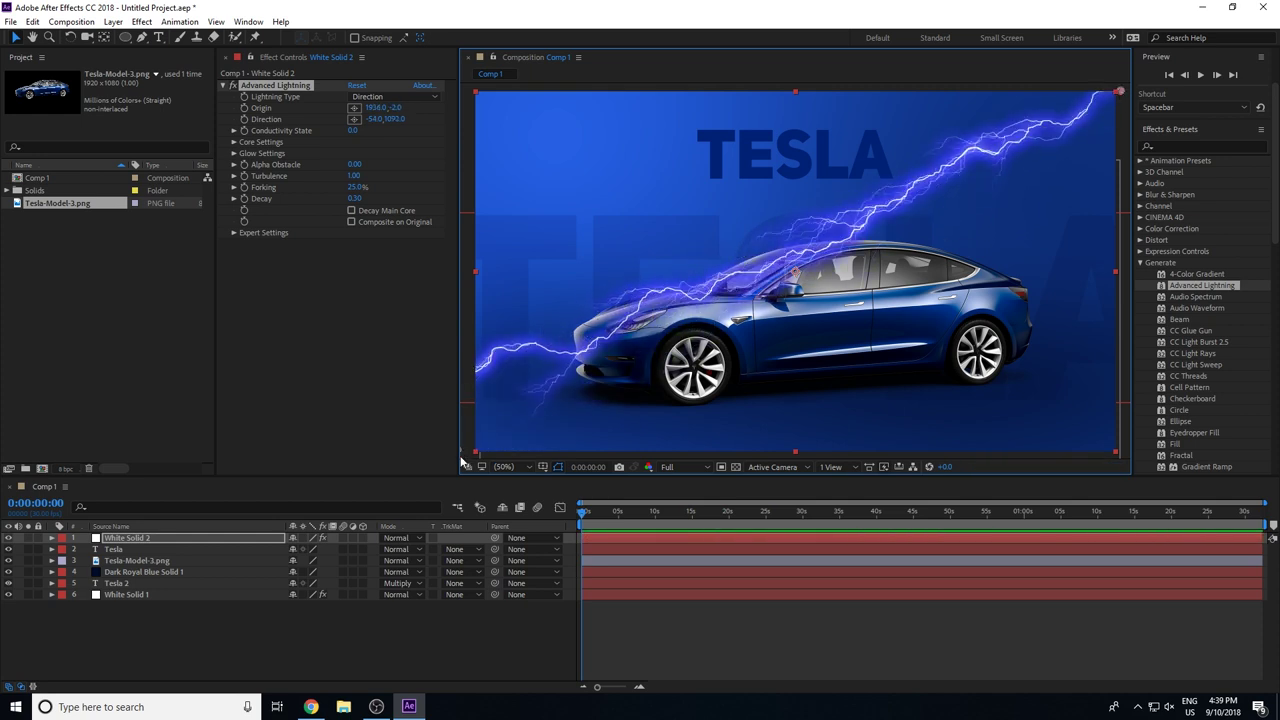
drag(460, 449, 463, 456)
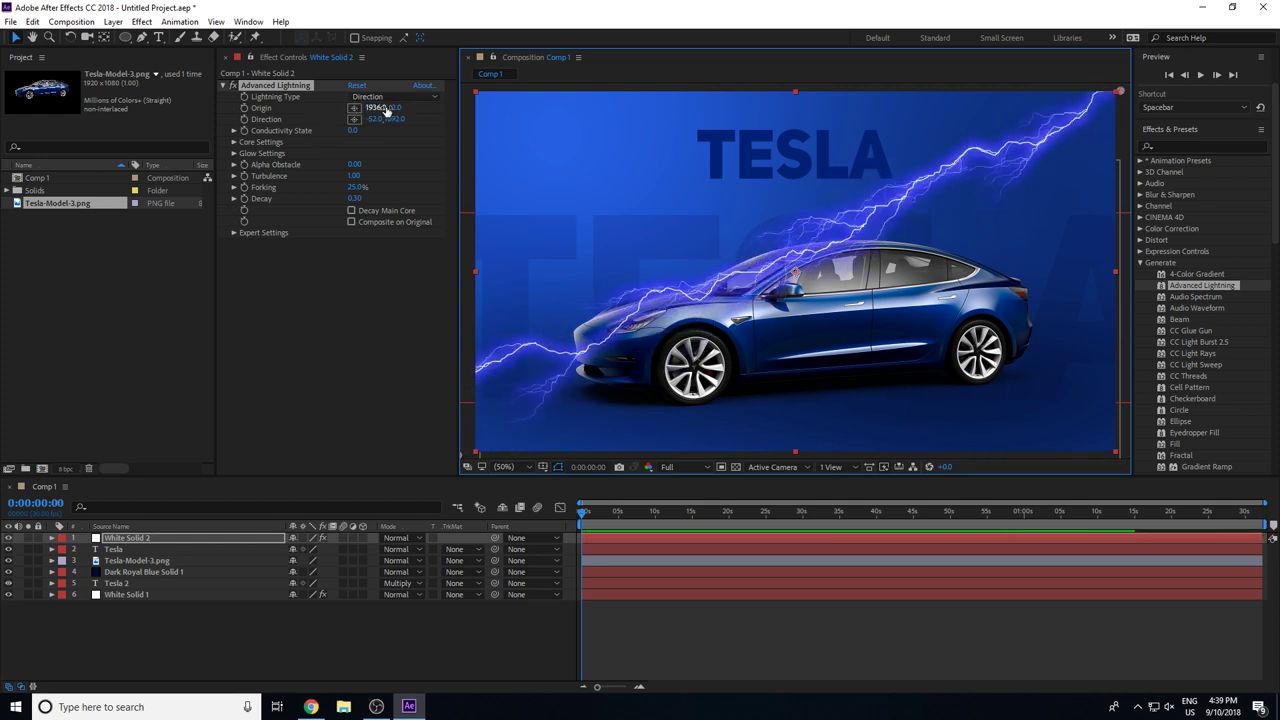
click(270, 115)
click(270, 113)
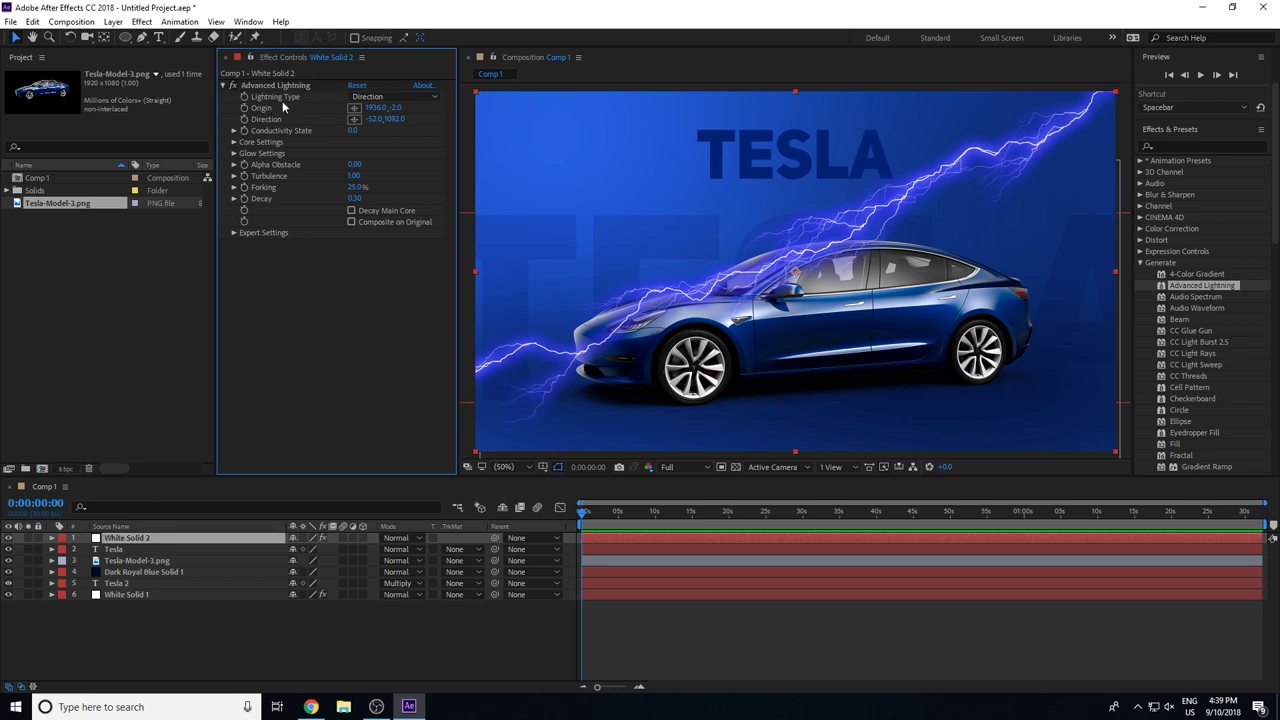
drag(392, 107, 398, 108)
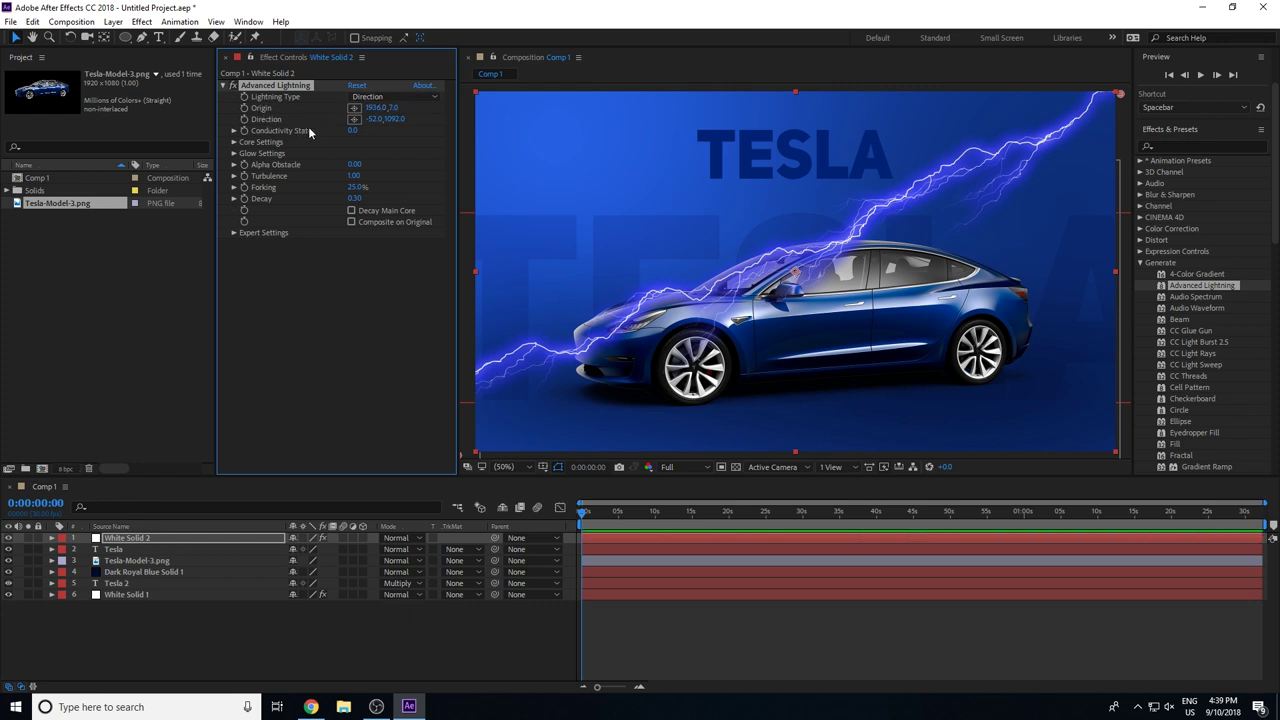
Try Conductivity State values such as 7.3 and 0 to reshape the bolt, then test Alpha Obstacle
mouse_move(353, 130)
mouse_down()
mouse_move(407, 131)
mouse_move(406, 154)
mouse_up()
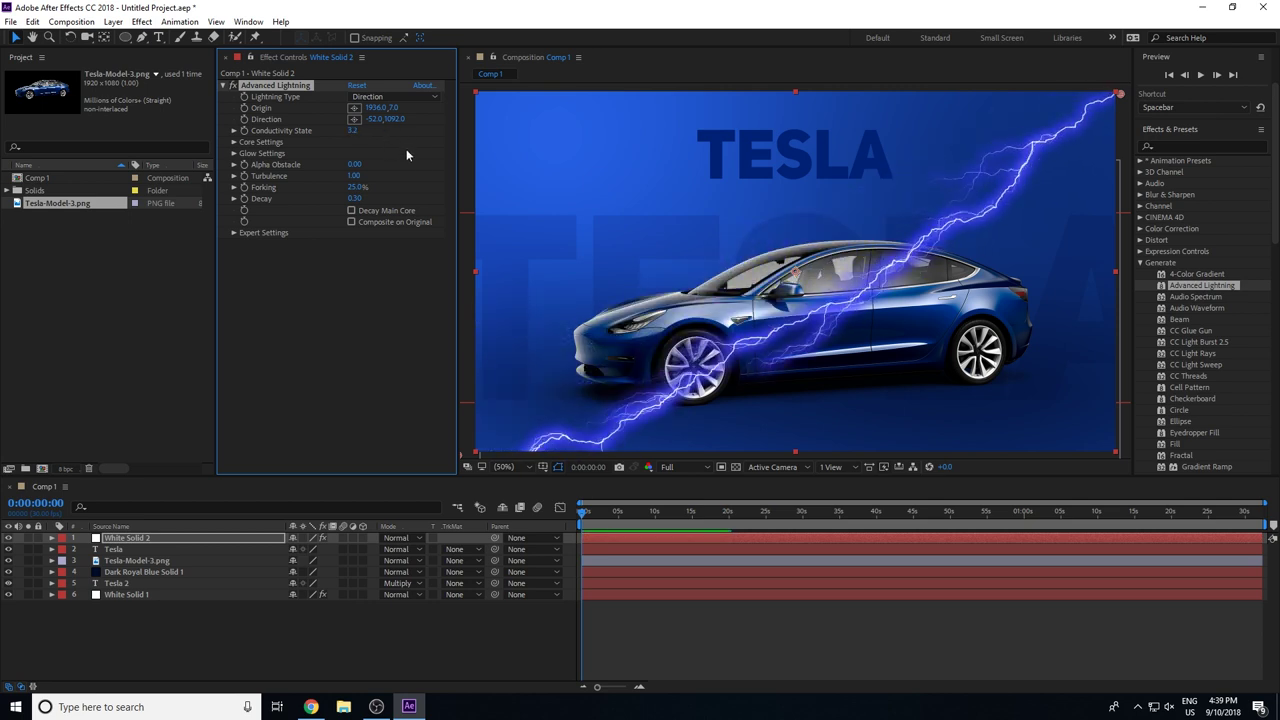
drag(406, 154, 367, 176)
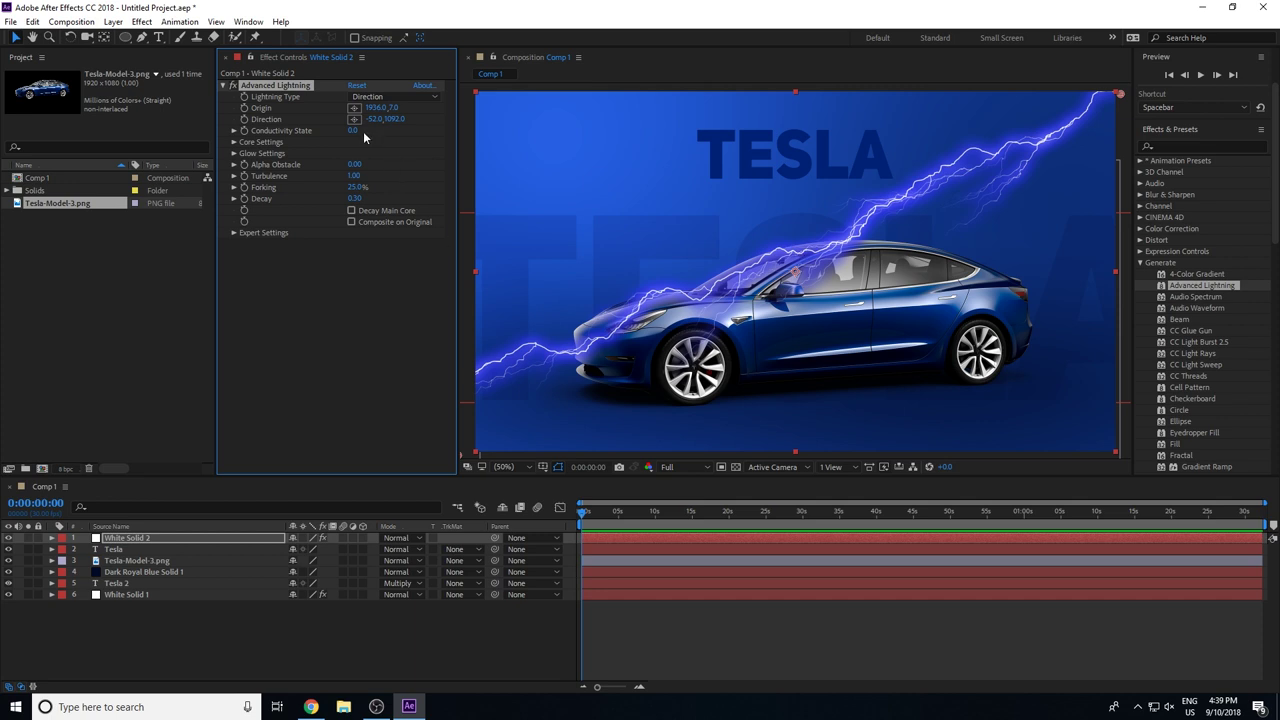
drag(350, 130, 352, 130)
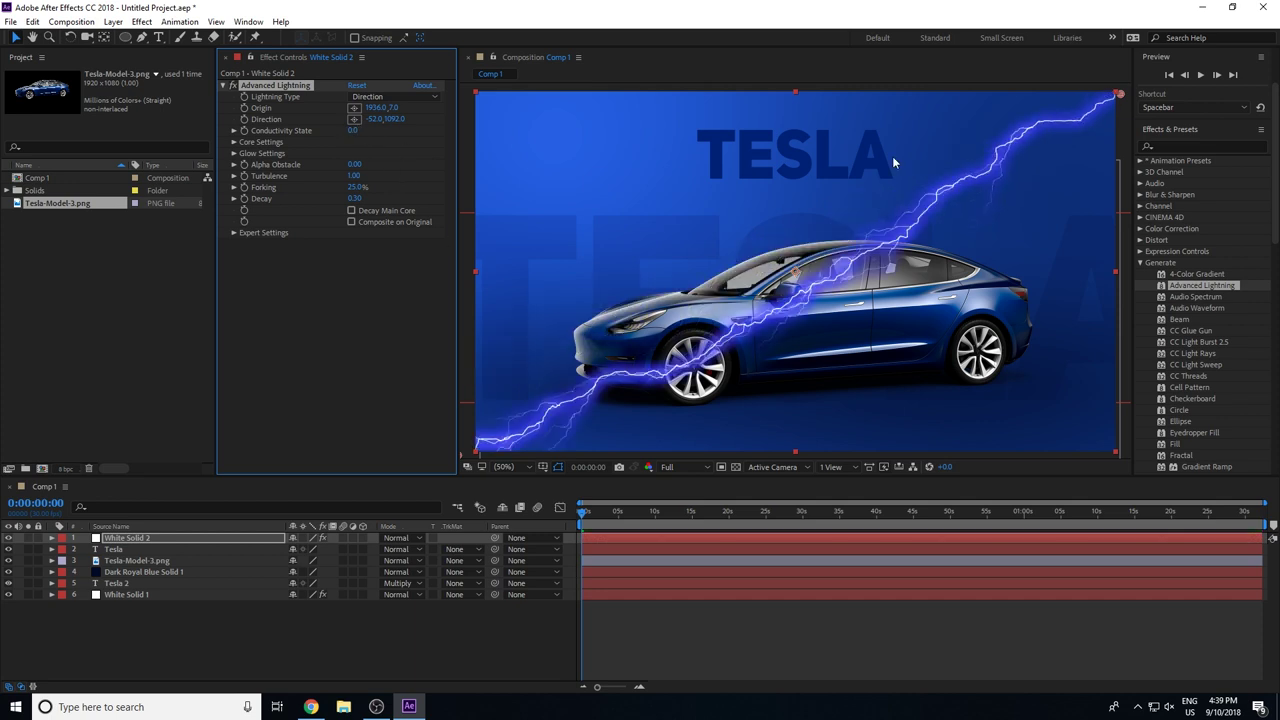
drag(352, 130, 538, 148)
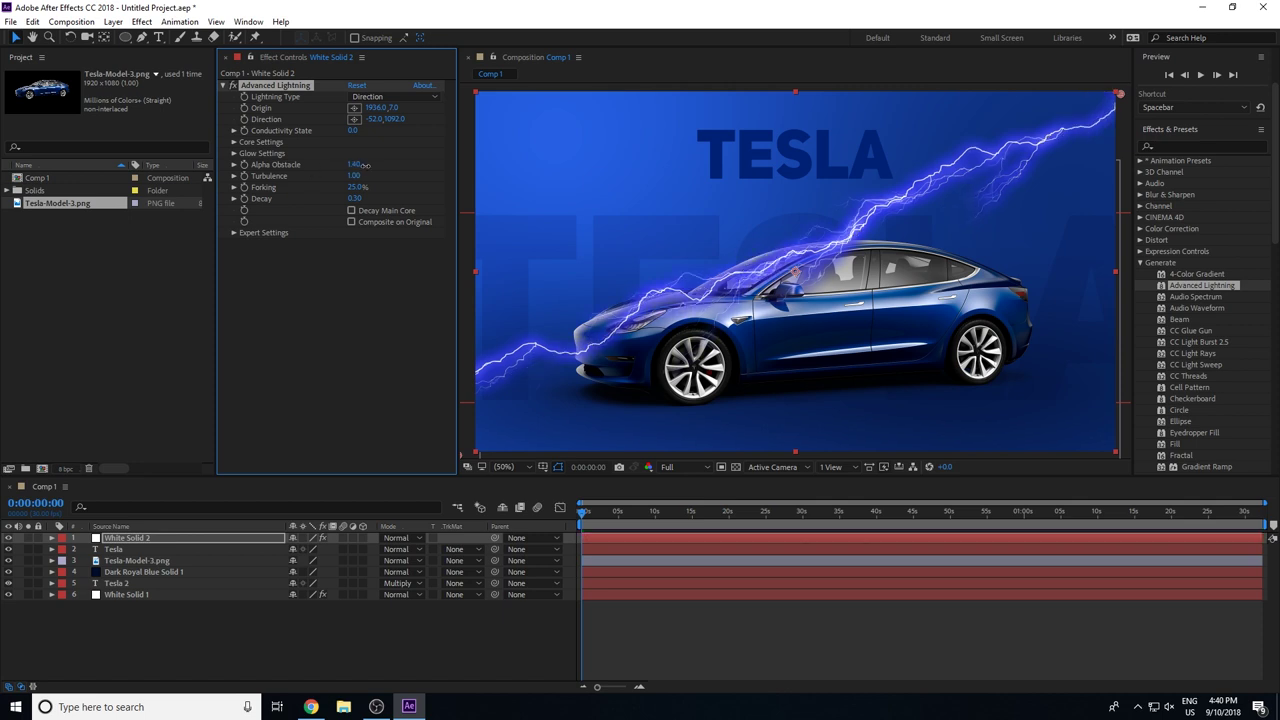
drag(360, 164, 371, 164)
Test and undo Alpha Obstacle values, then set Turbulence to 1.01
key(ctrl+z)
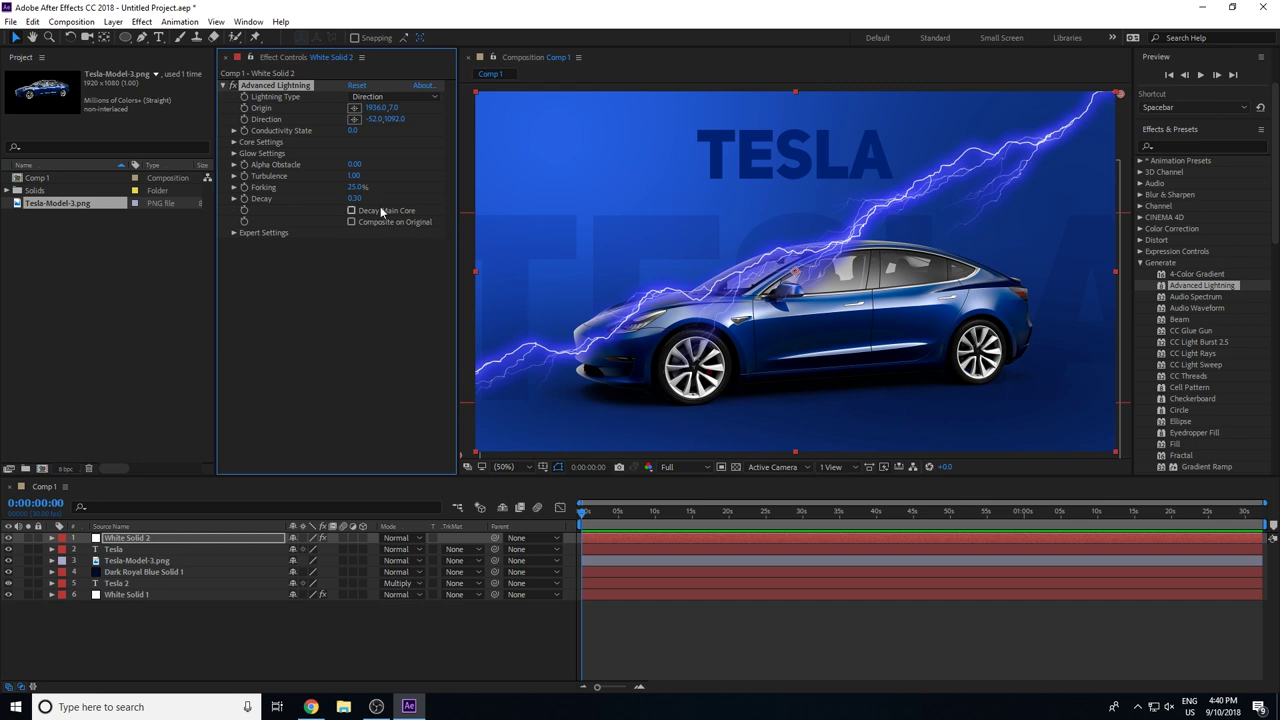
drag(351, 164, 384, 163)
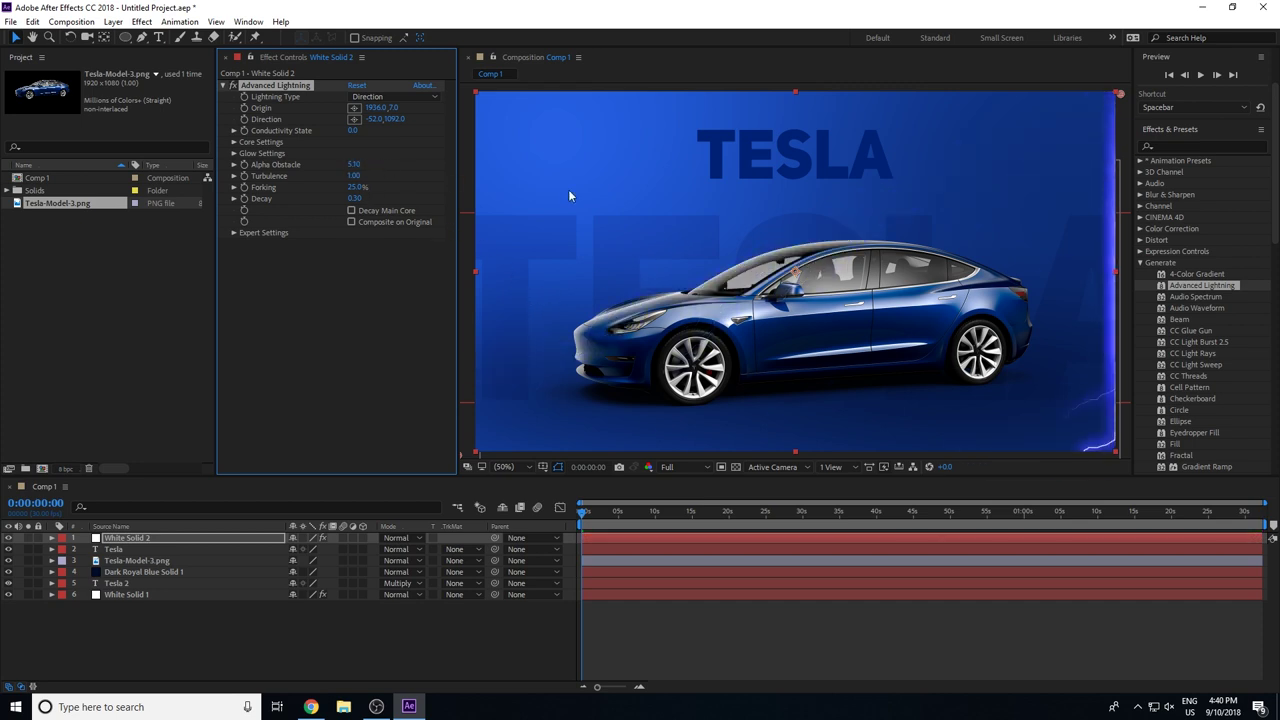
key(ctrl+z)
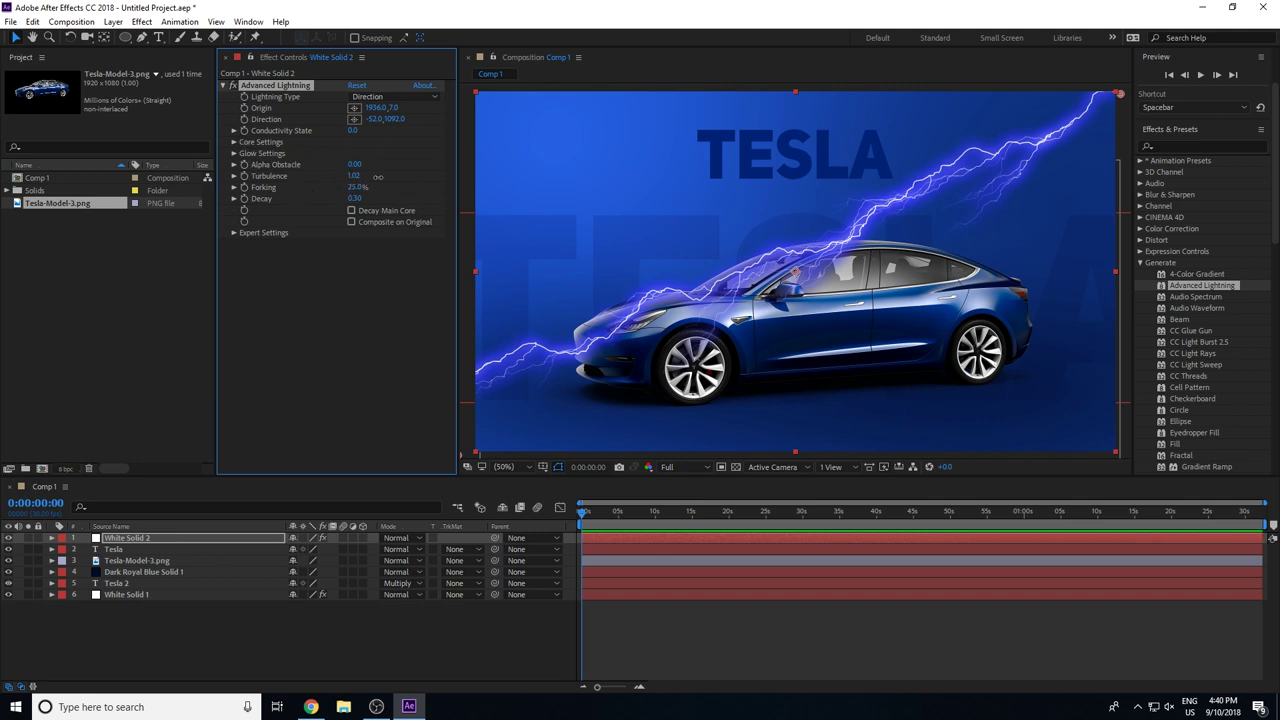
drag(353, 175, 378, 177)
key(ctrl+z)
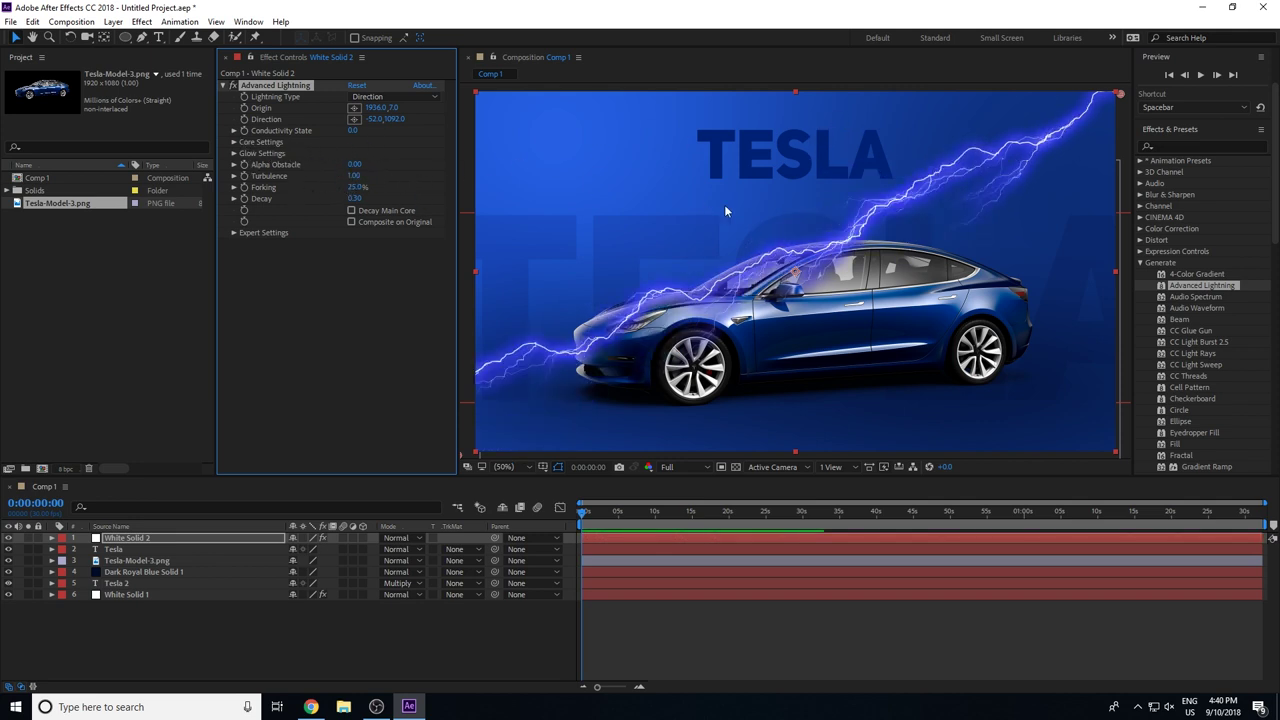
drag(353, 175, 354, 174)
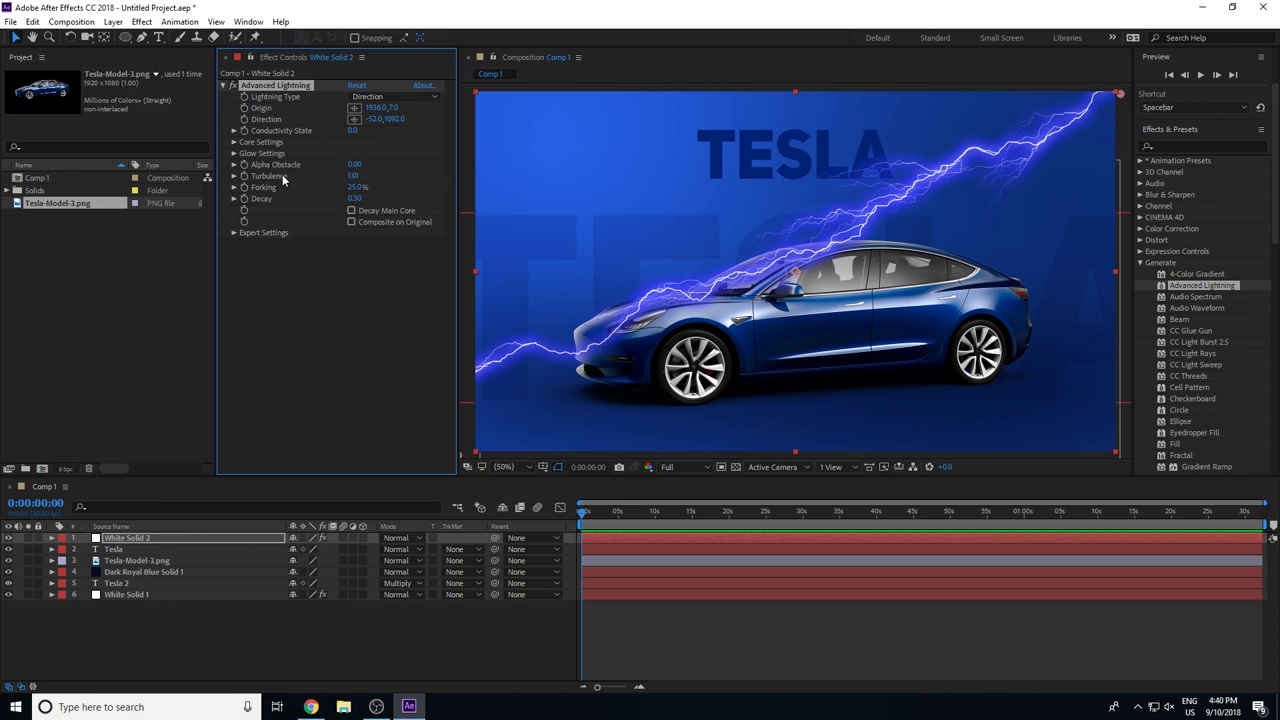
Set Forking to 25% and, after trying other values, keep Decay at 0.30
drag(403, 184, 366, 186)
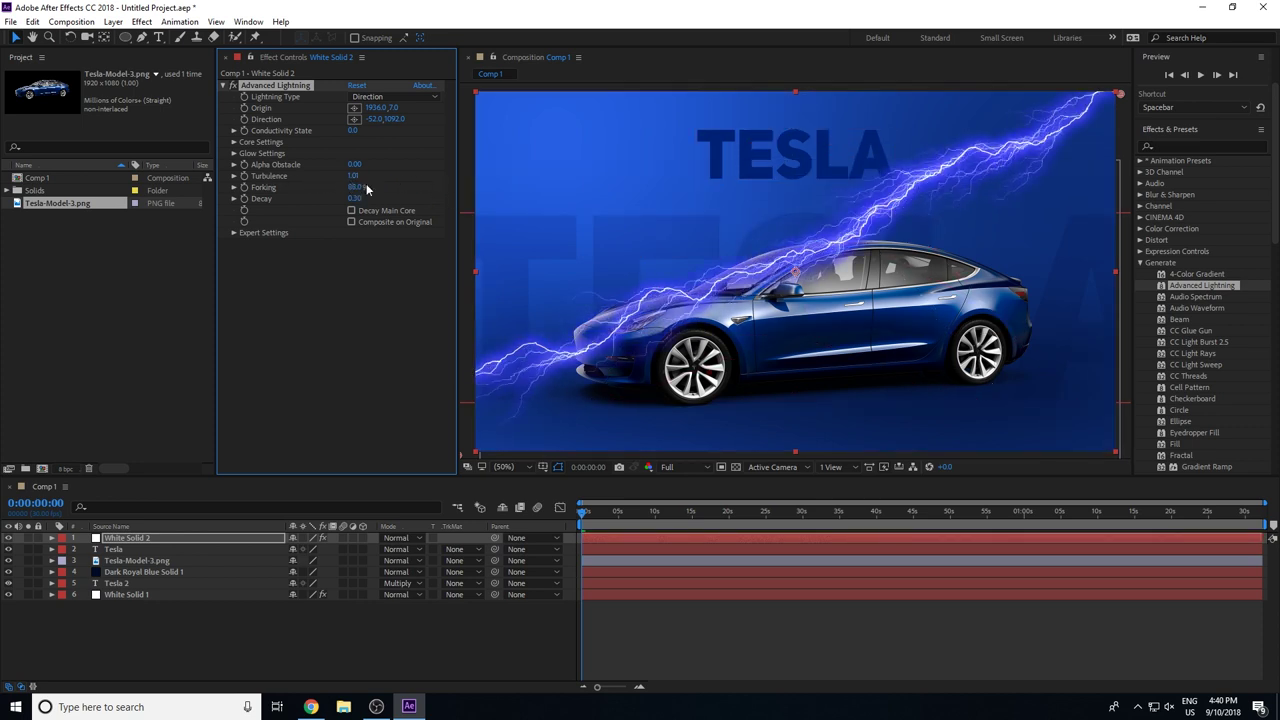
drag(366, 186, 375, 182)
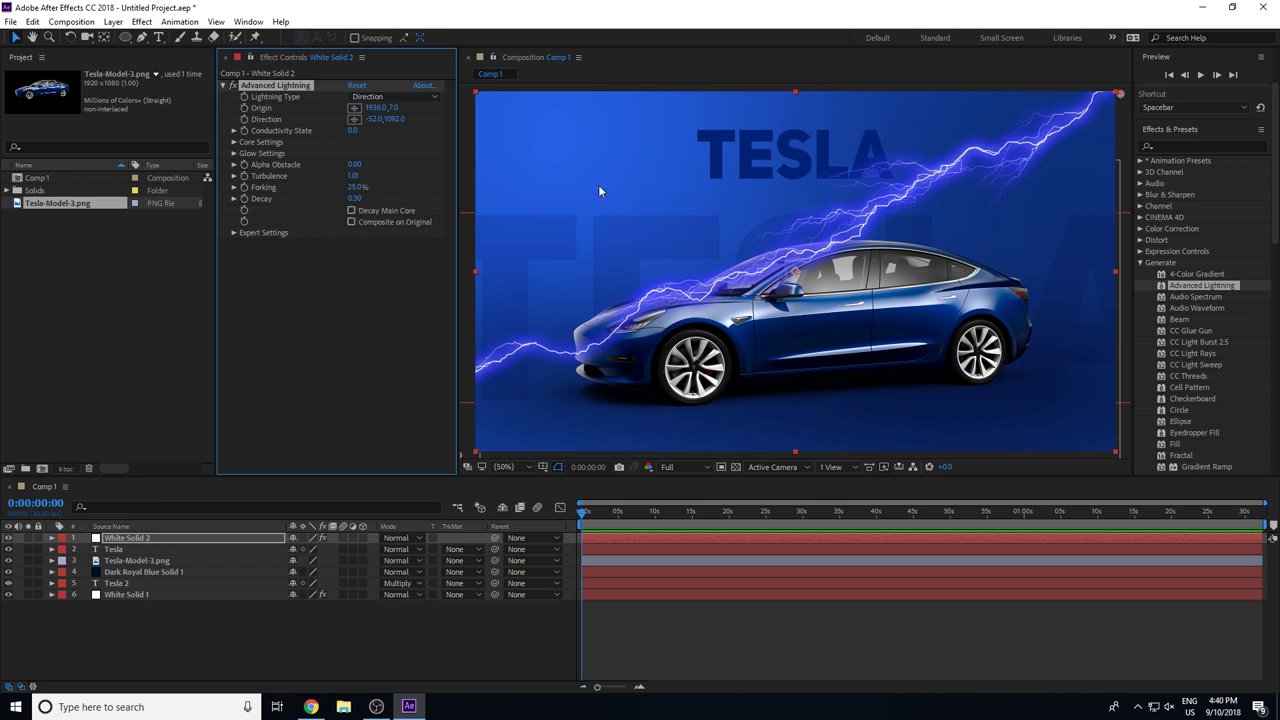
mouse_move(352, 198)
mouse_down()
mouse_move(394, 196)
mouse_move(310, 202)
mouse_up()
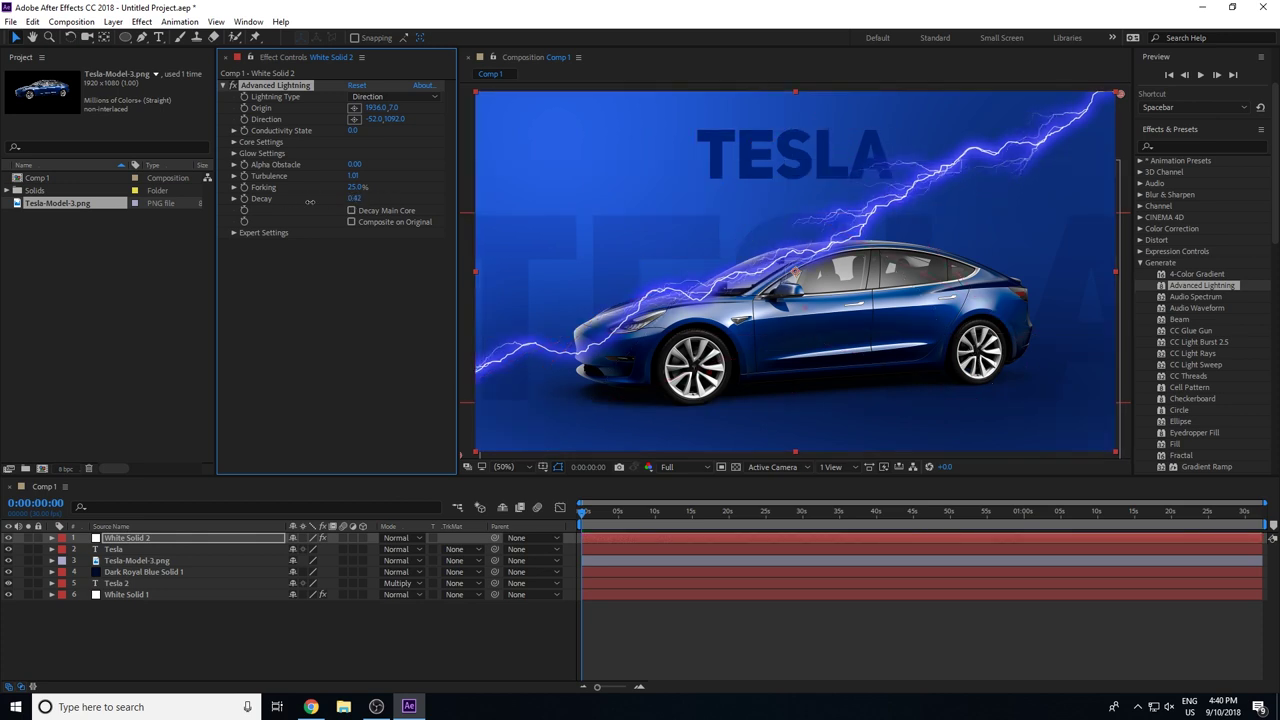
drag(288, 209, 309, 304)
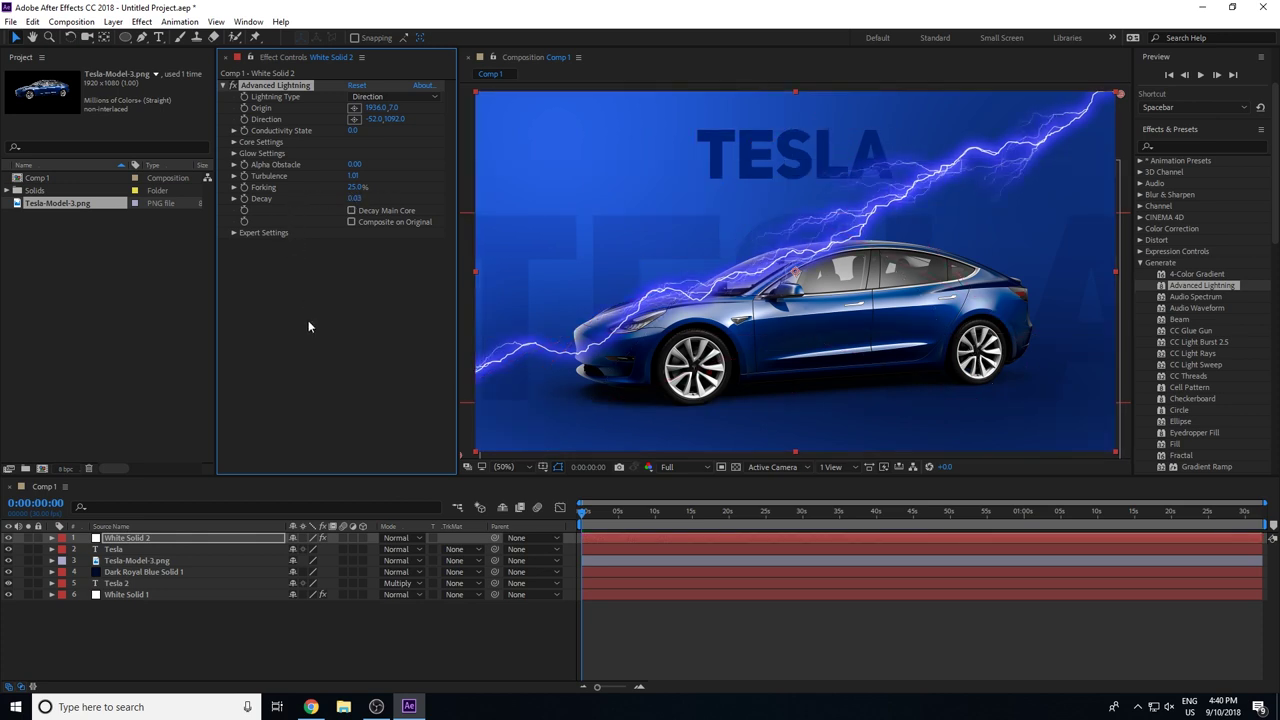
key(ctrl+z)
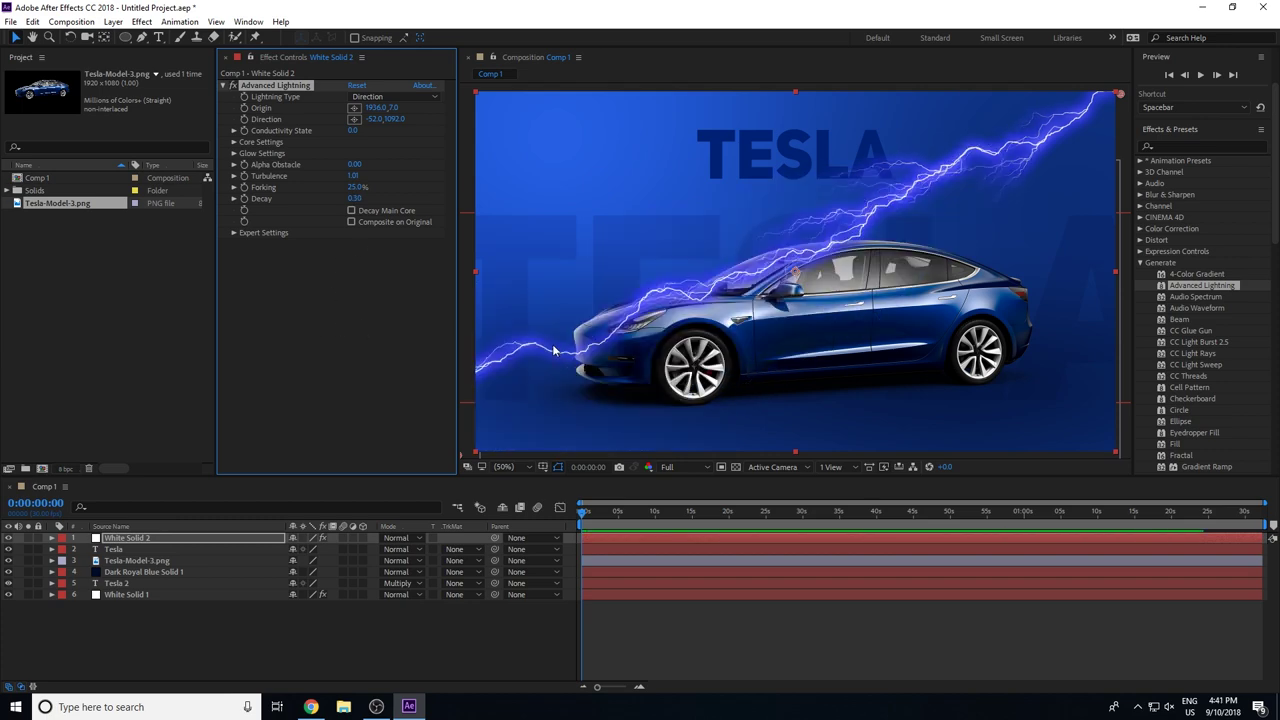
mouse_move(517, 372)
mouse_down()
mouse_move(632, 405)
mouse_move(592, 438)
mouse_up()
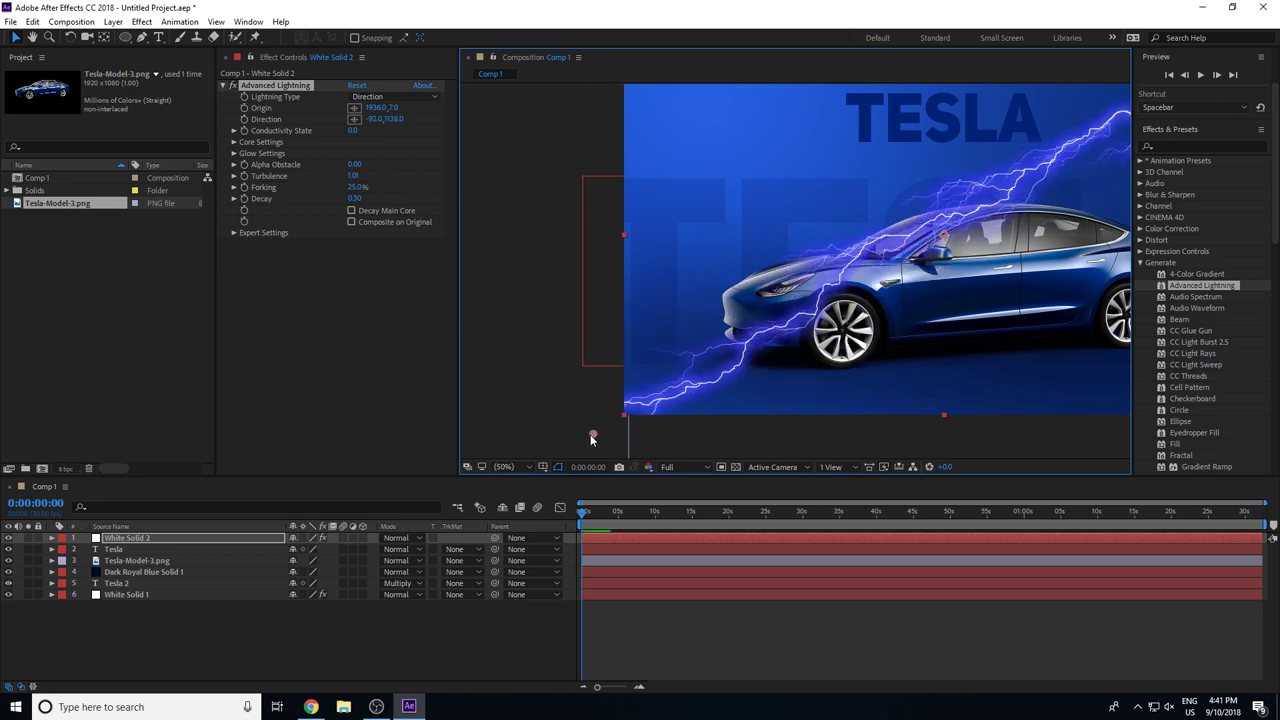
Move the lightning origin just past the top-right corner to 2004, 45
click(592, 437)
scroll(1011, 190, right, 5)
scroll(1000, 192, up, 2)
scroll(965, 200, up, 2)
click(959, 208)
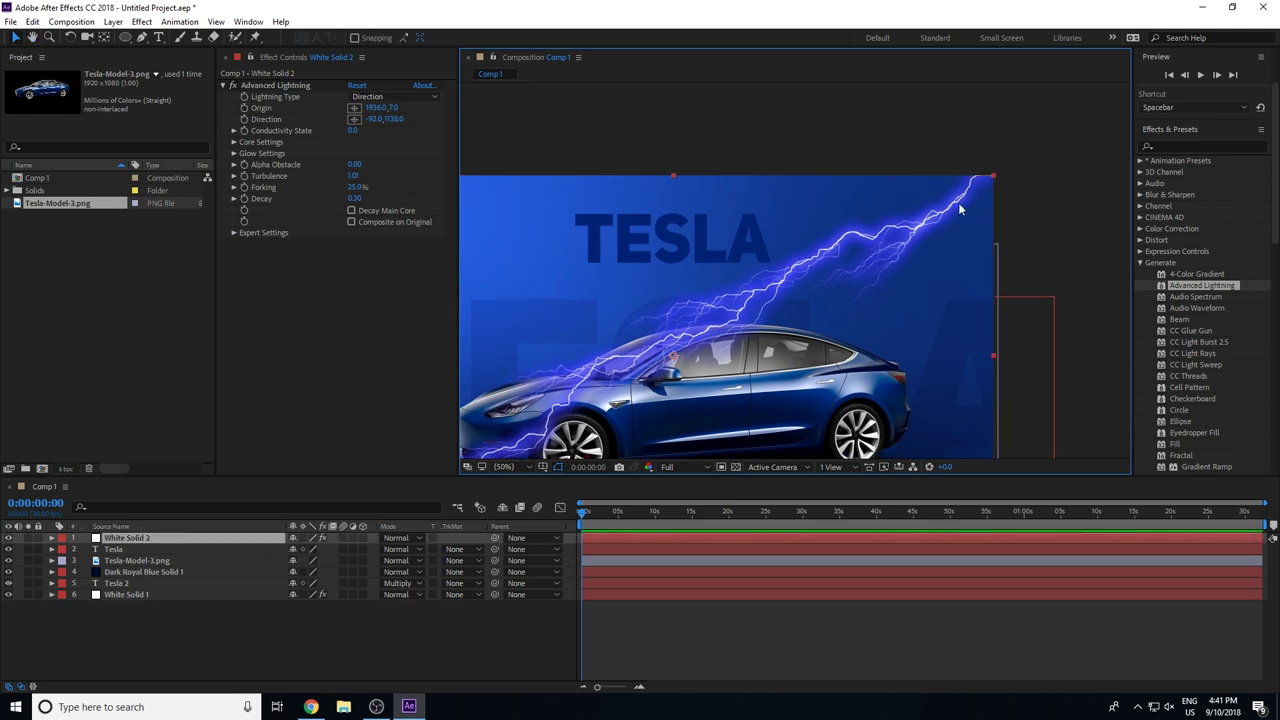
click(294, 113)
drag(1006, 174, 1024, 190)
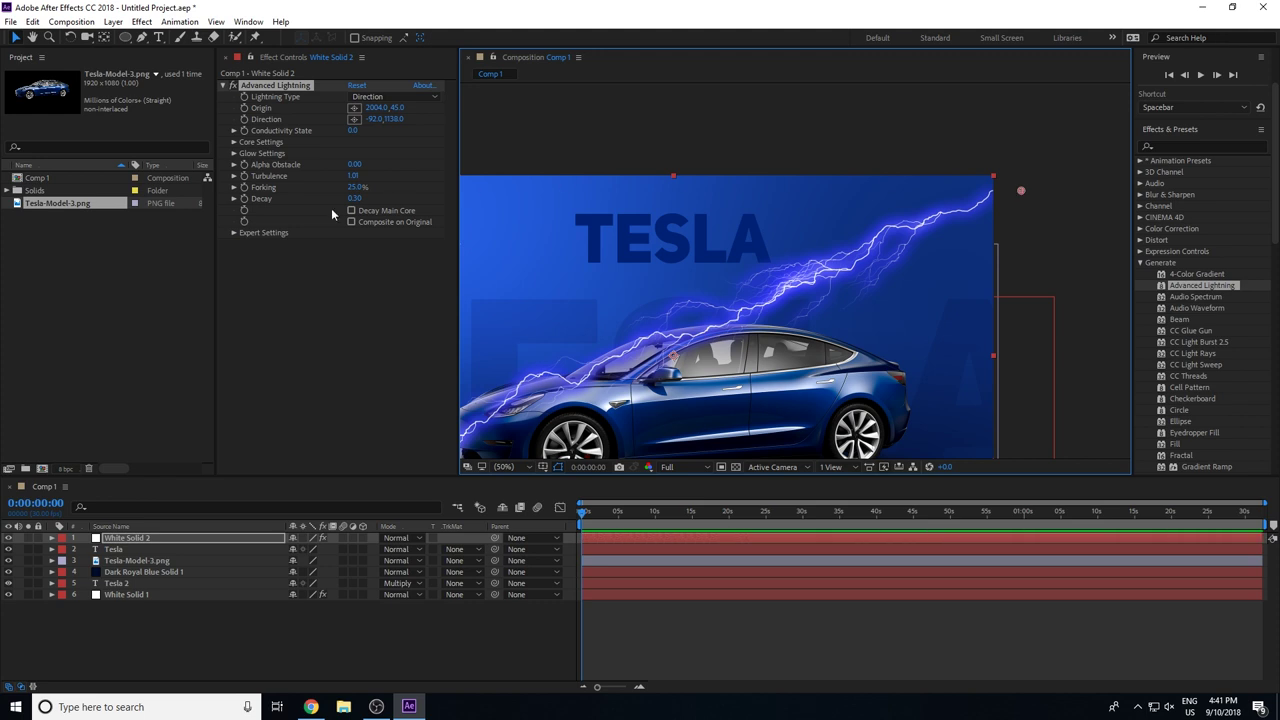
Set Glow Radius to 64.4 and Glow Opacity to 34%
click(234, 153)
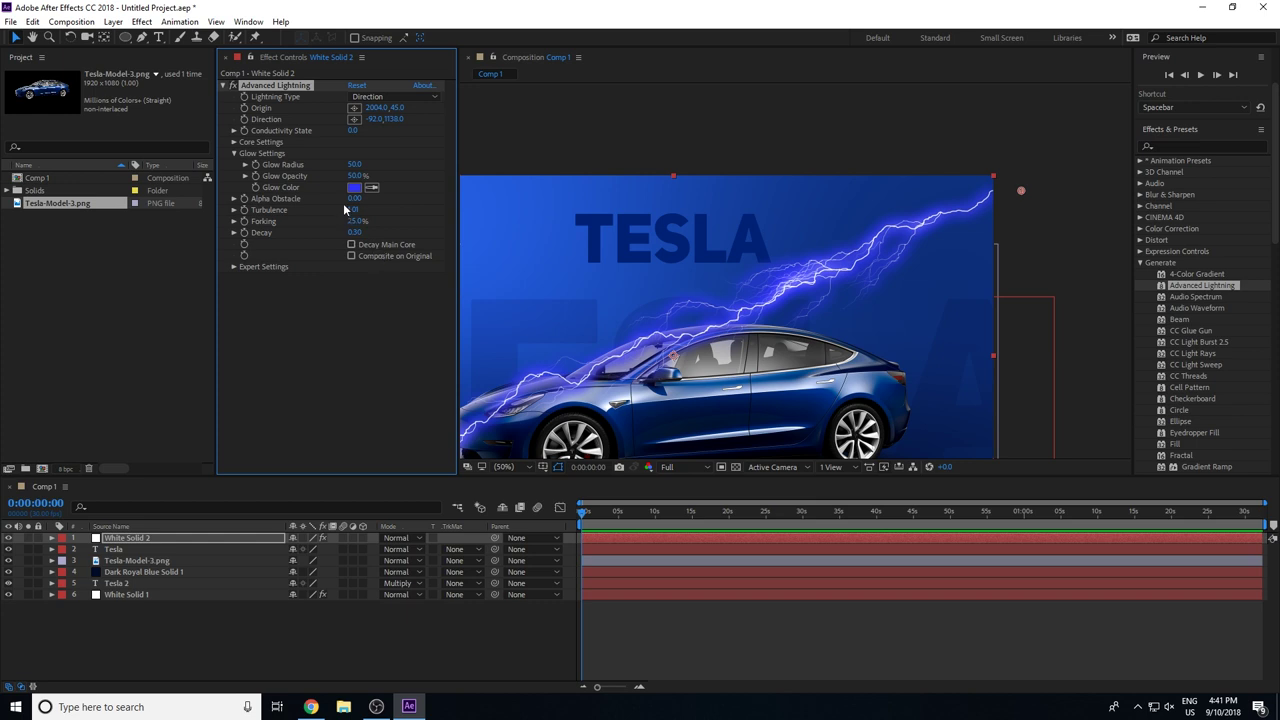
drag(373, 164, 455, 168)
click(352, 176)
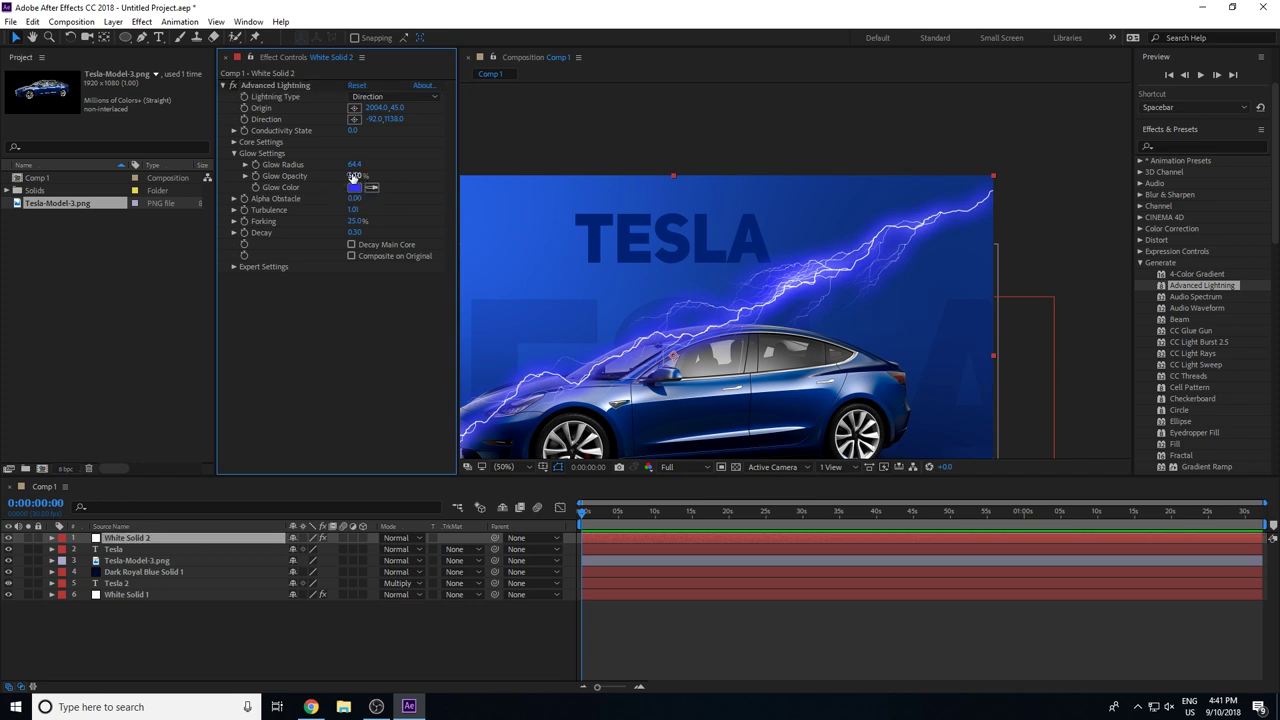
key(Return)
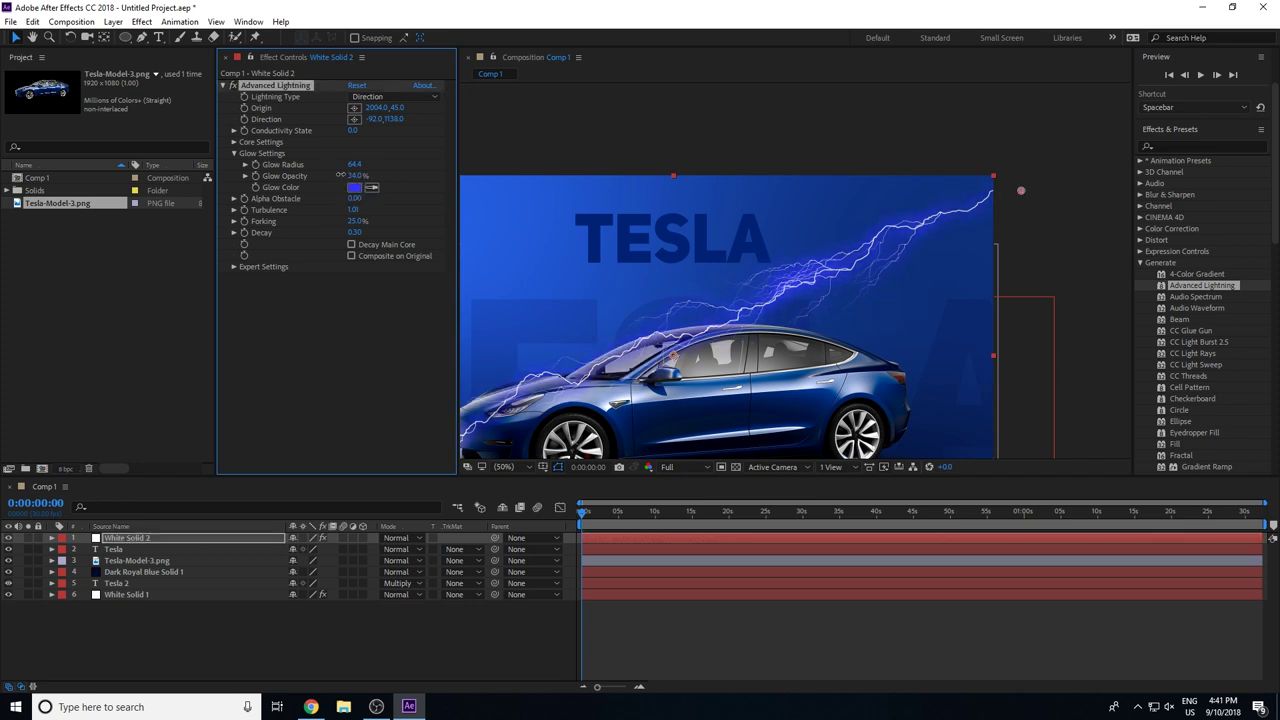
Change the Glow Color to a lighter blue, 567DFC
click(354, 187)
click(285, 323)
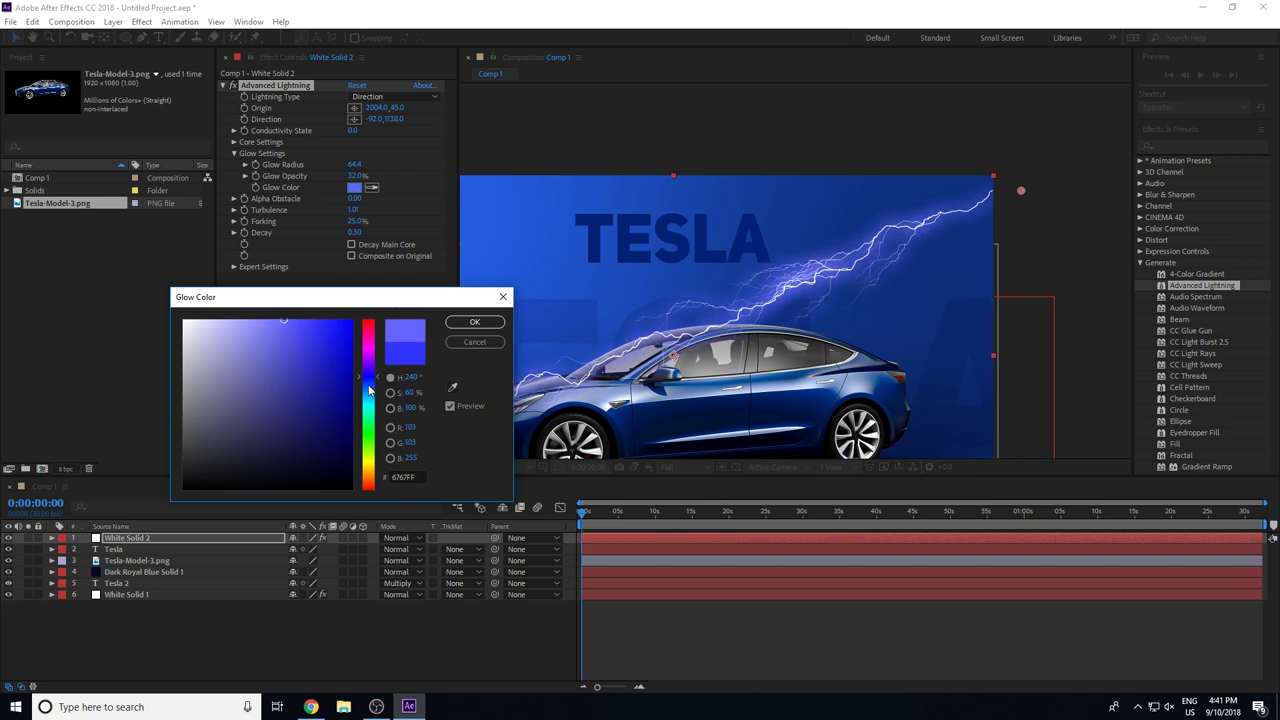
drag(369, 385, 369, 383)
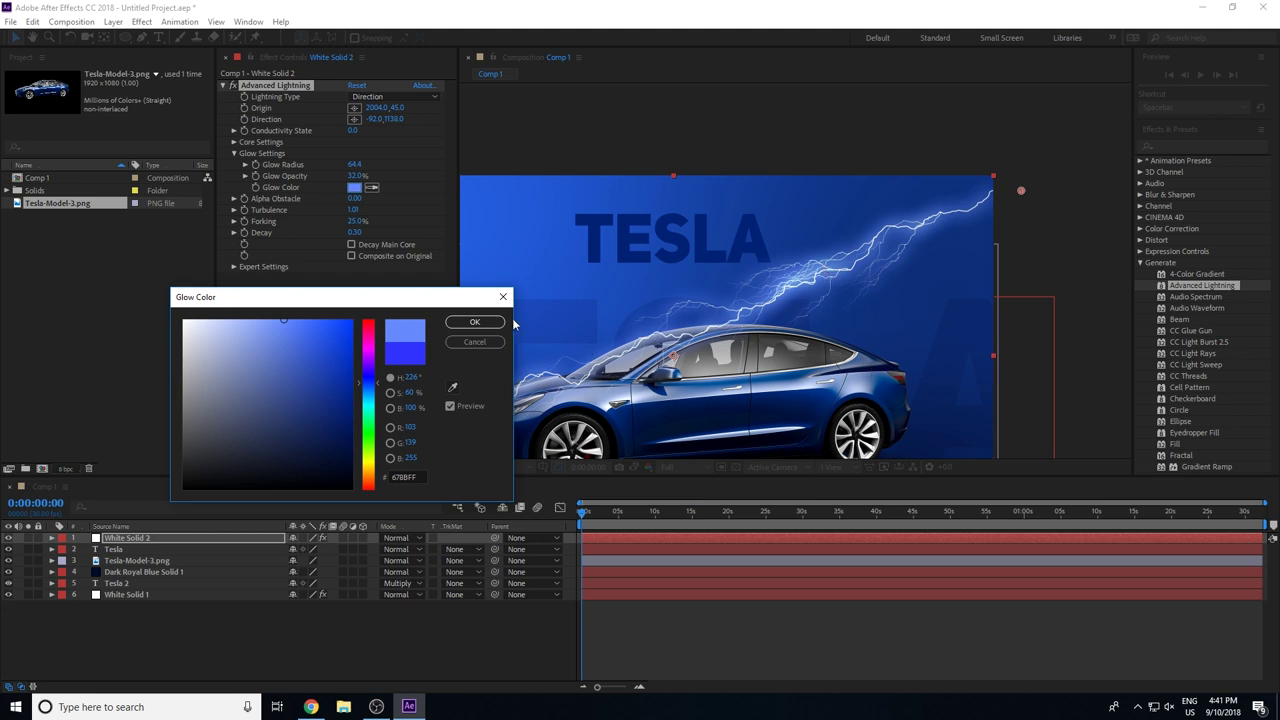
click(293, 321)
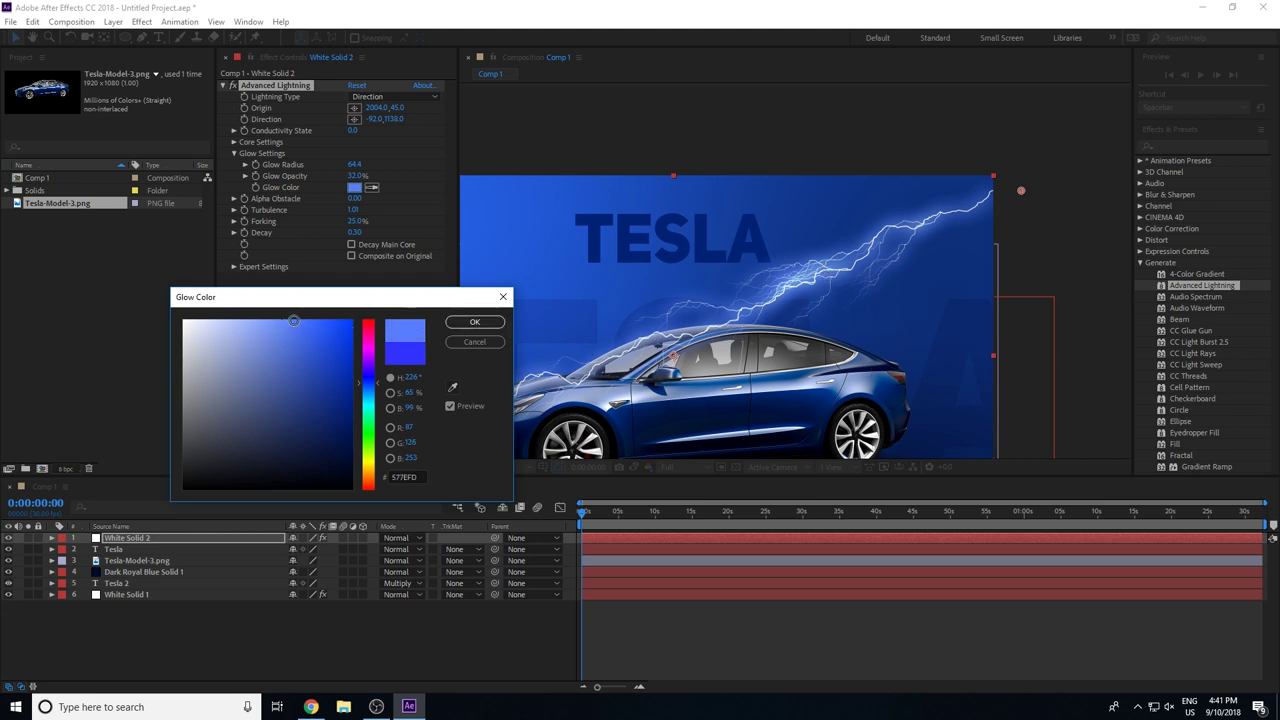
click(475, 322)
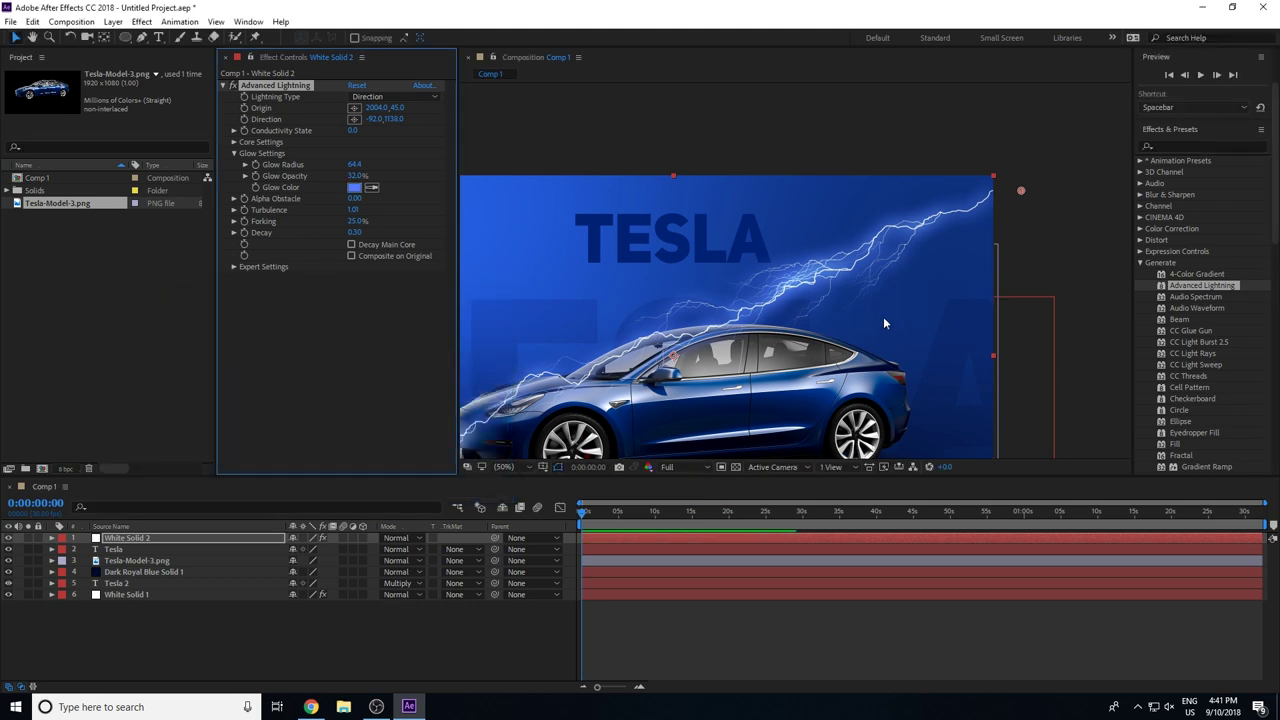
At 25% zoom, drag the bolt's end down-left to -292, 1254, then return to 50%
drag(922, 322, 1072, 231)
drag(537, 387, 652, 306)
key(comma)
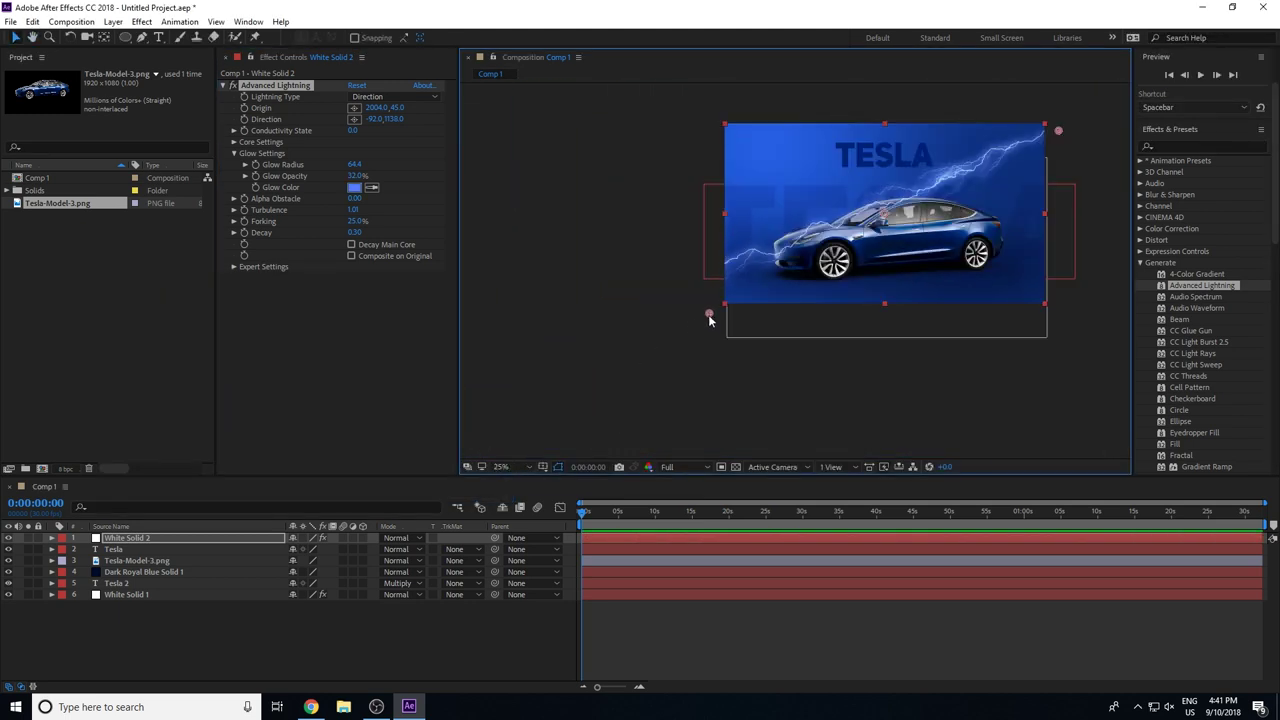
drag(708, 316, 676, 336)
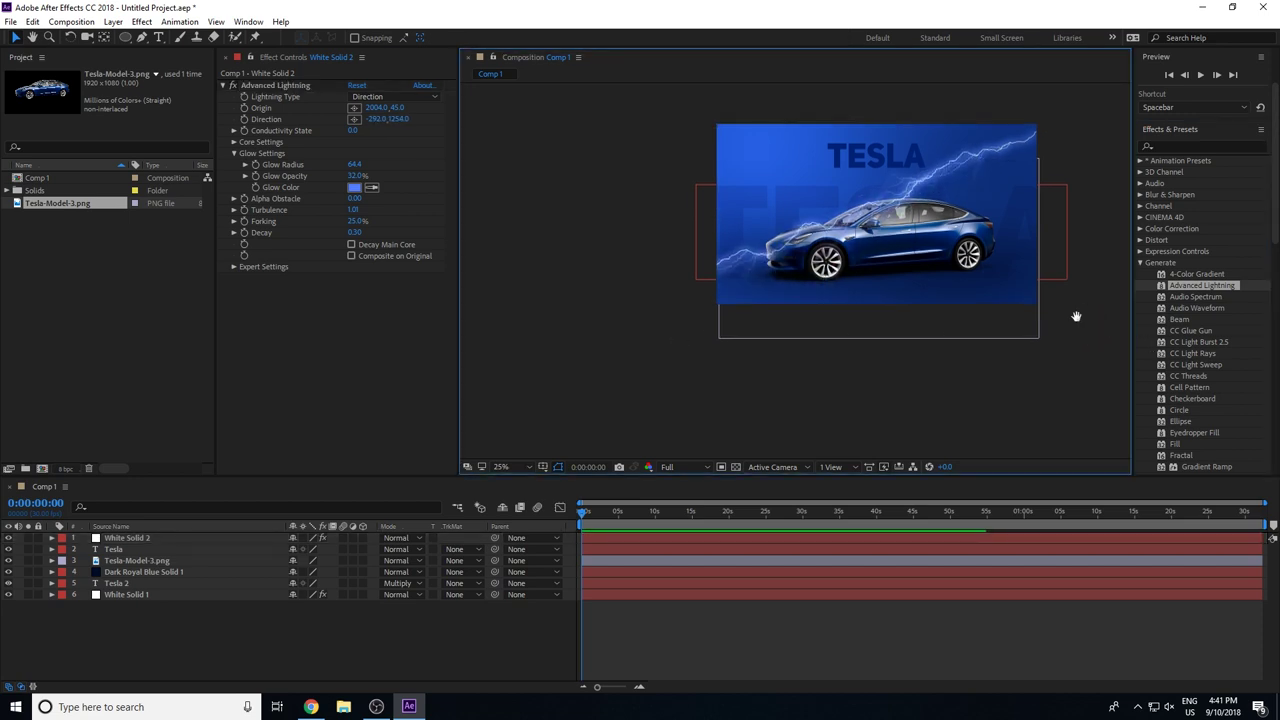
drag(1086, 309, 958, 349)
key(period)
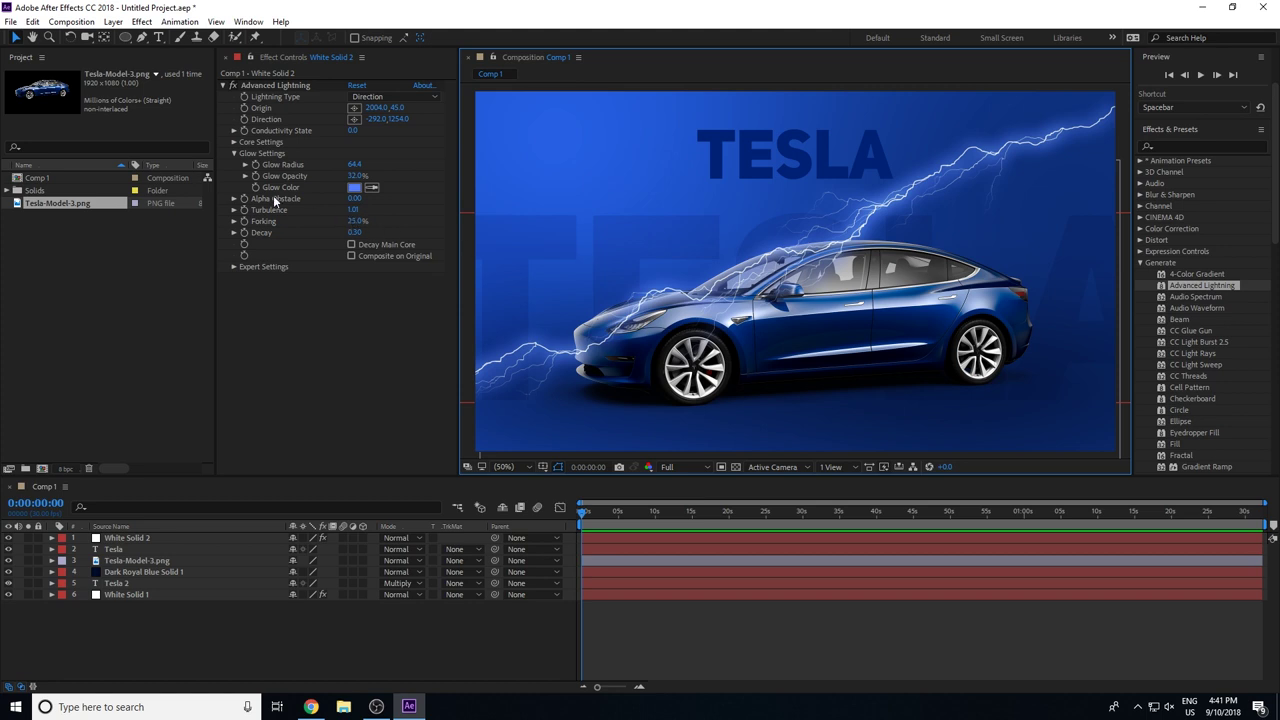
Set the lightning Core Color to a vivid blue, 4D8AFF
click(233, 142)
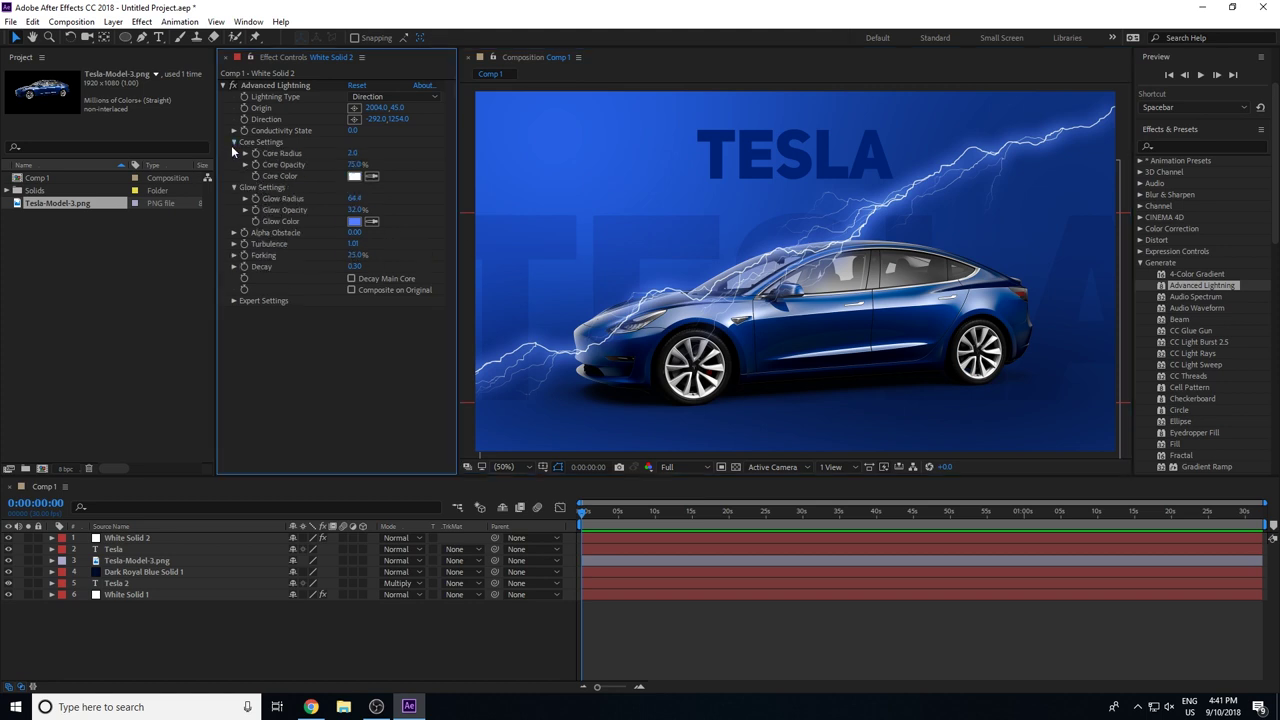
click(355, 176)
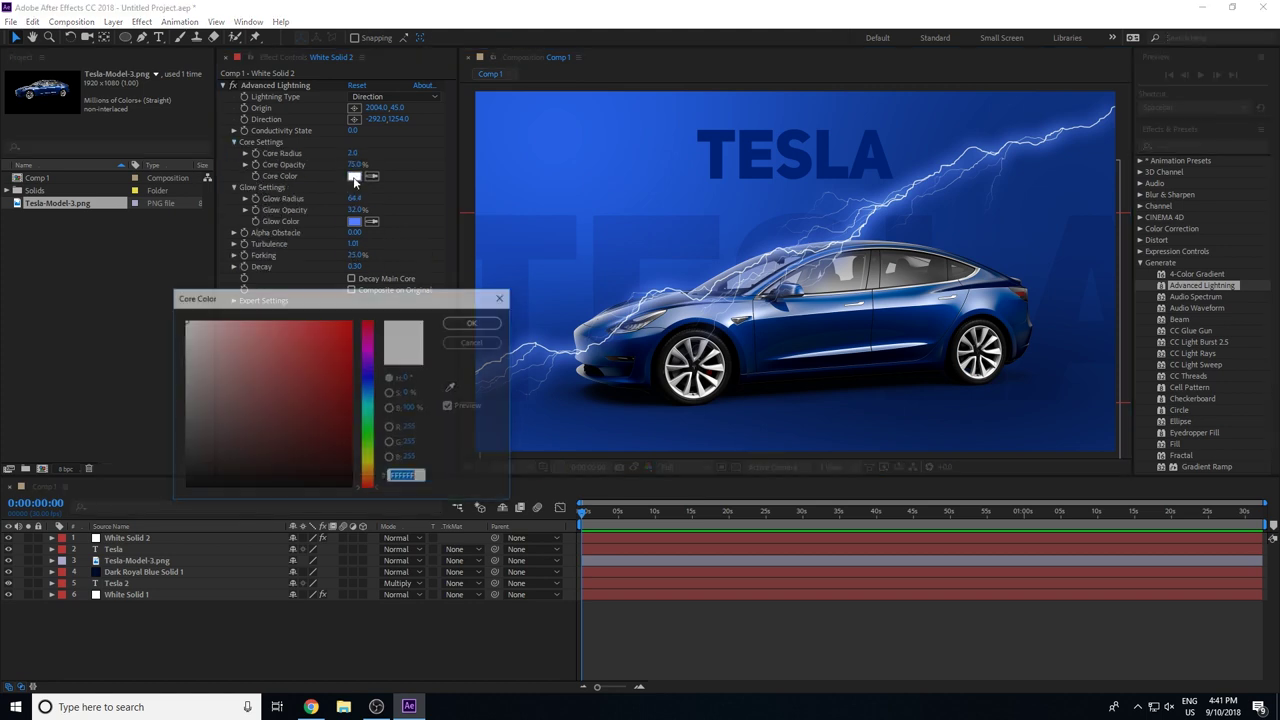
click(453, 384)
click(940, 305)
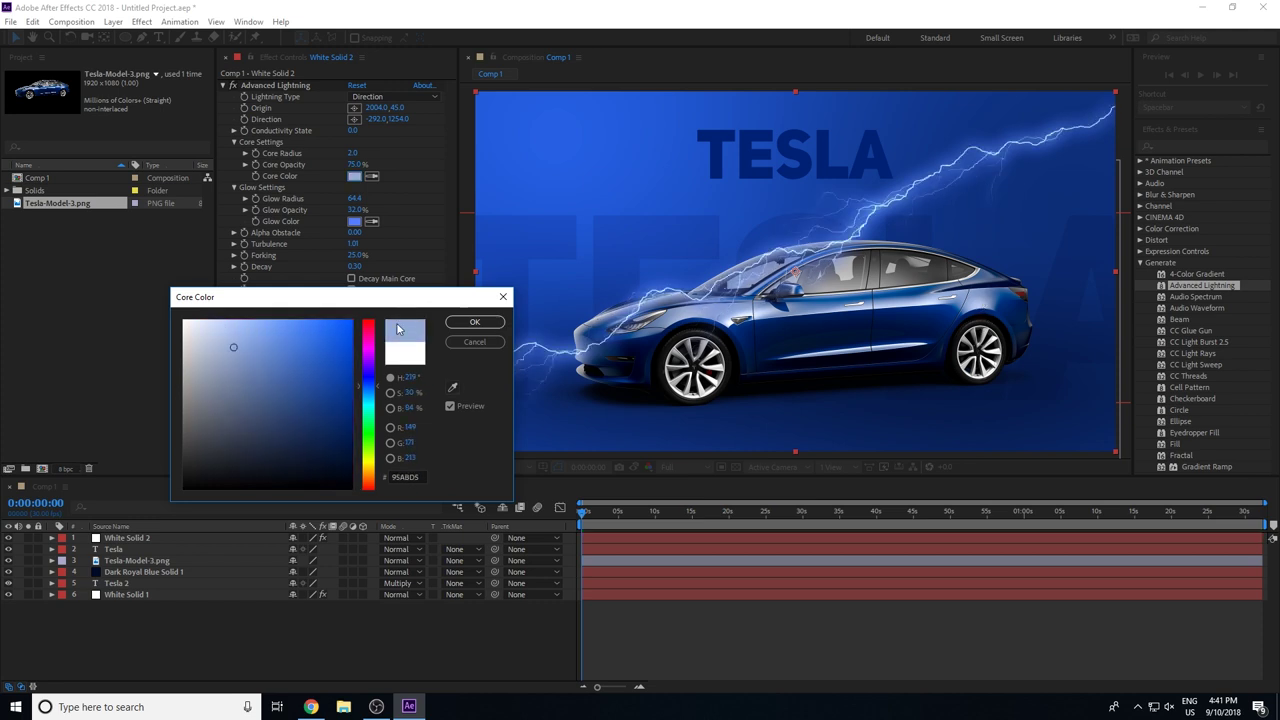
drag(293, 320, 282, 320)
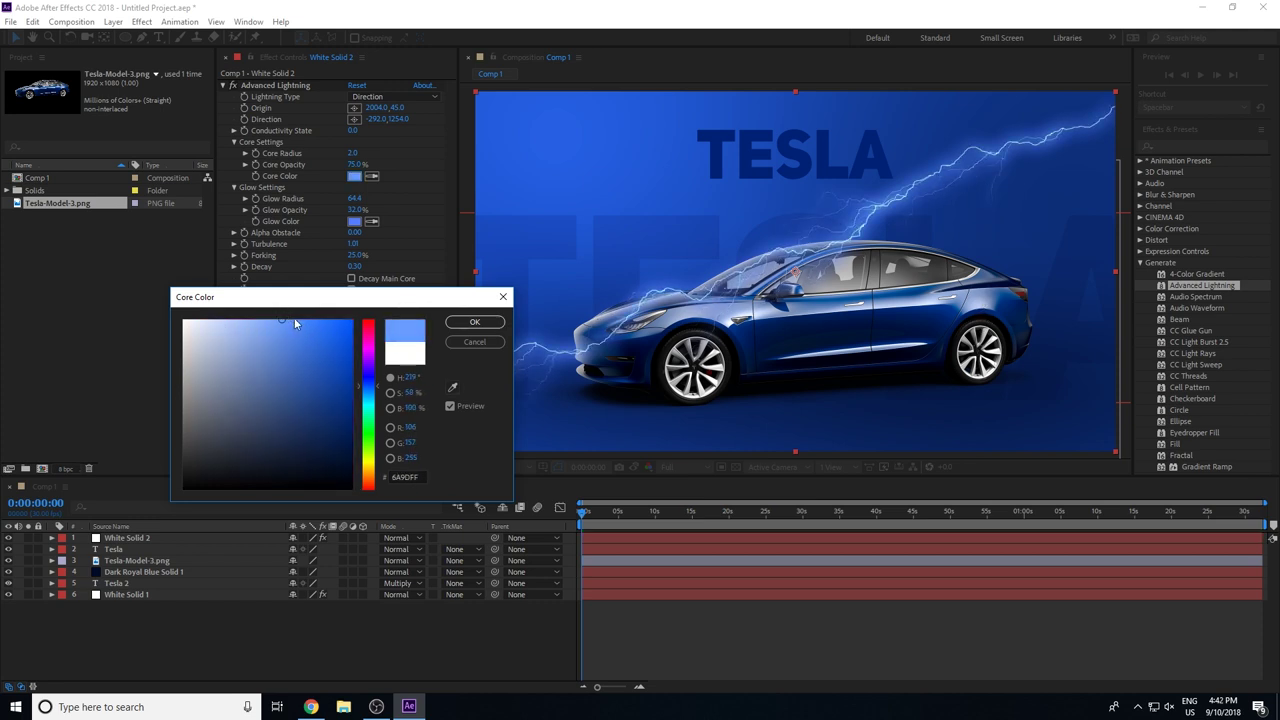
drag(297, 318, 301, 320)
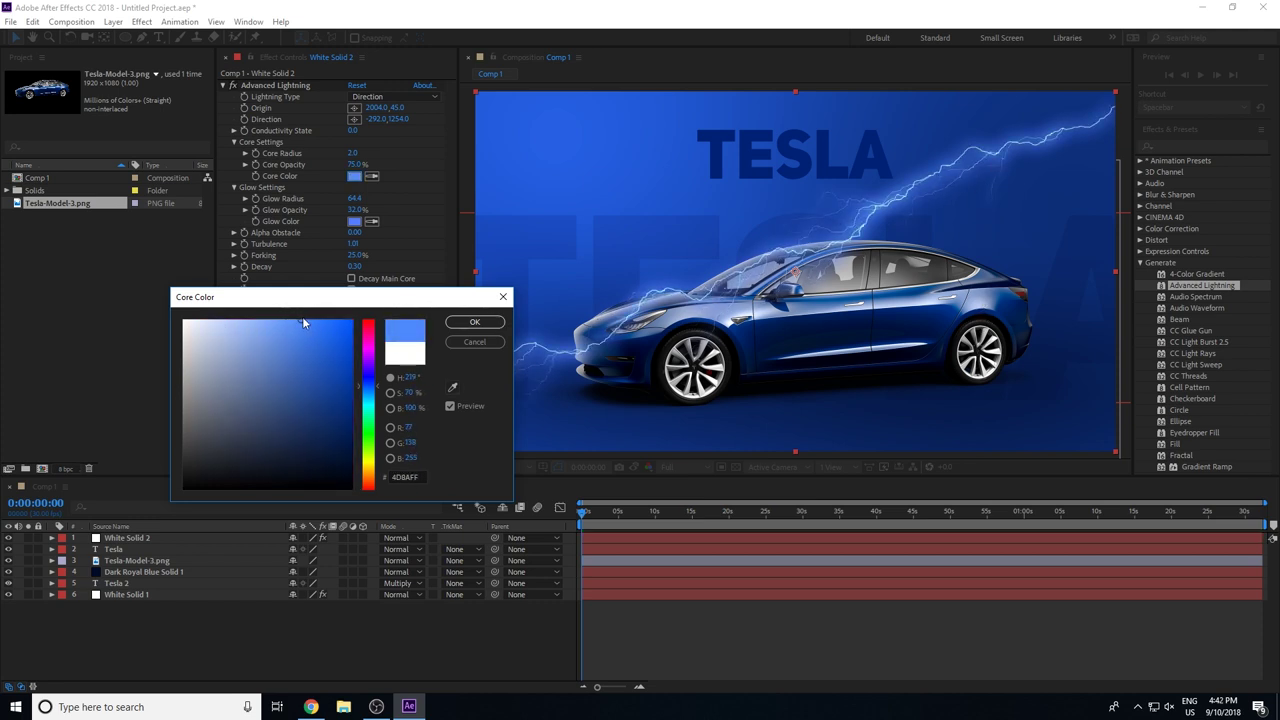
click(463, 323)
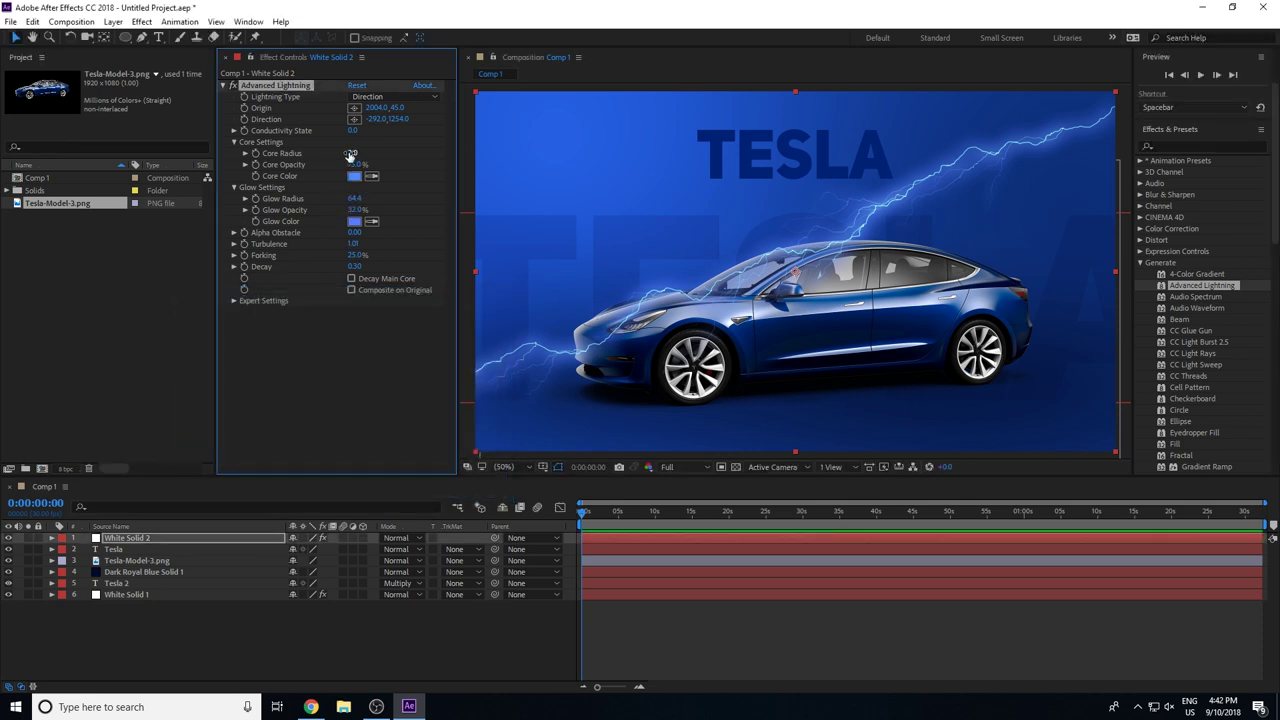
Increase Core Radius to 2.2 and preview the lightning
drag(350, 155, 362, 152)
key(space)
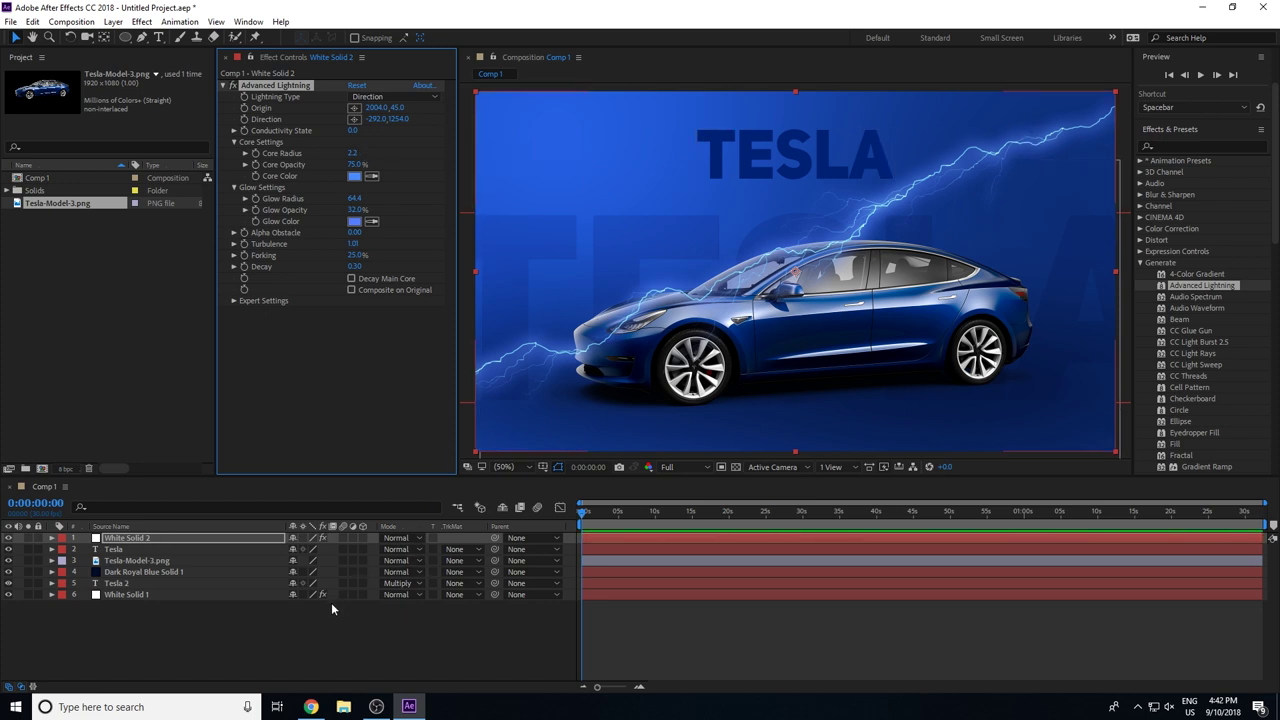
click(326, 618)
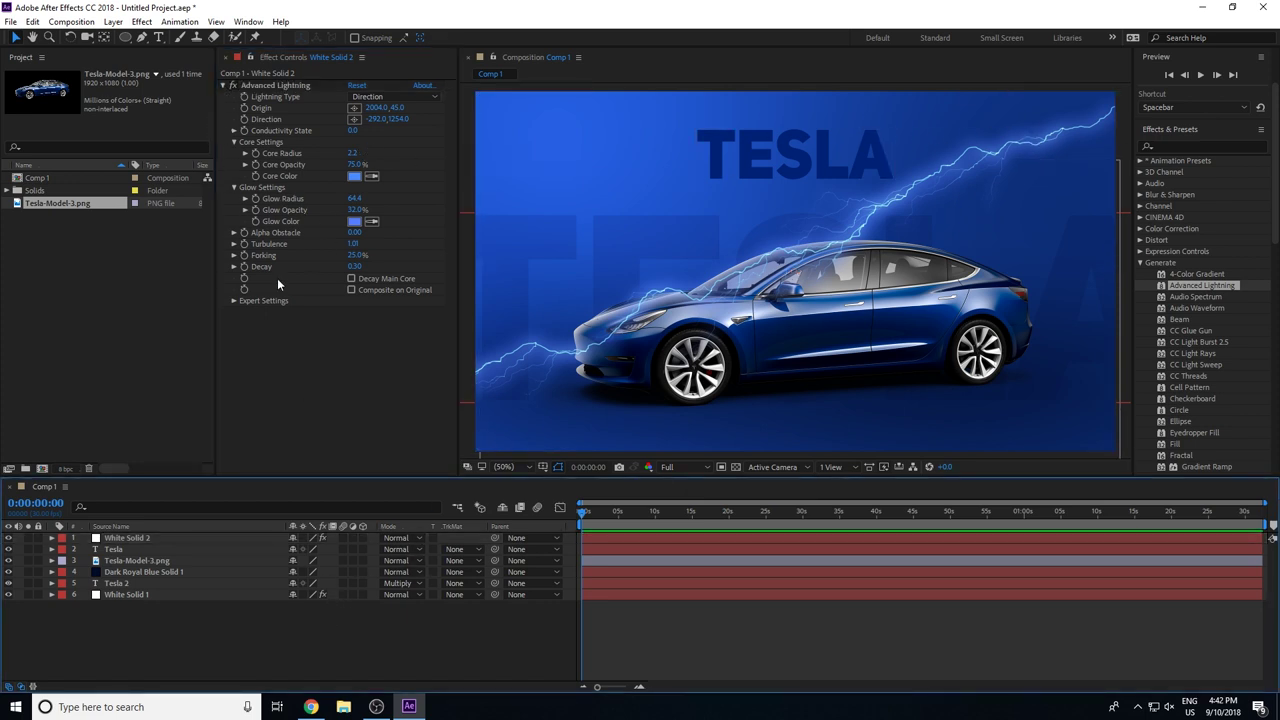
click(231, 300)
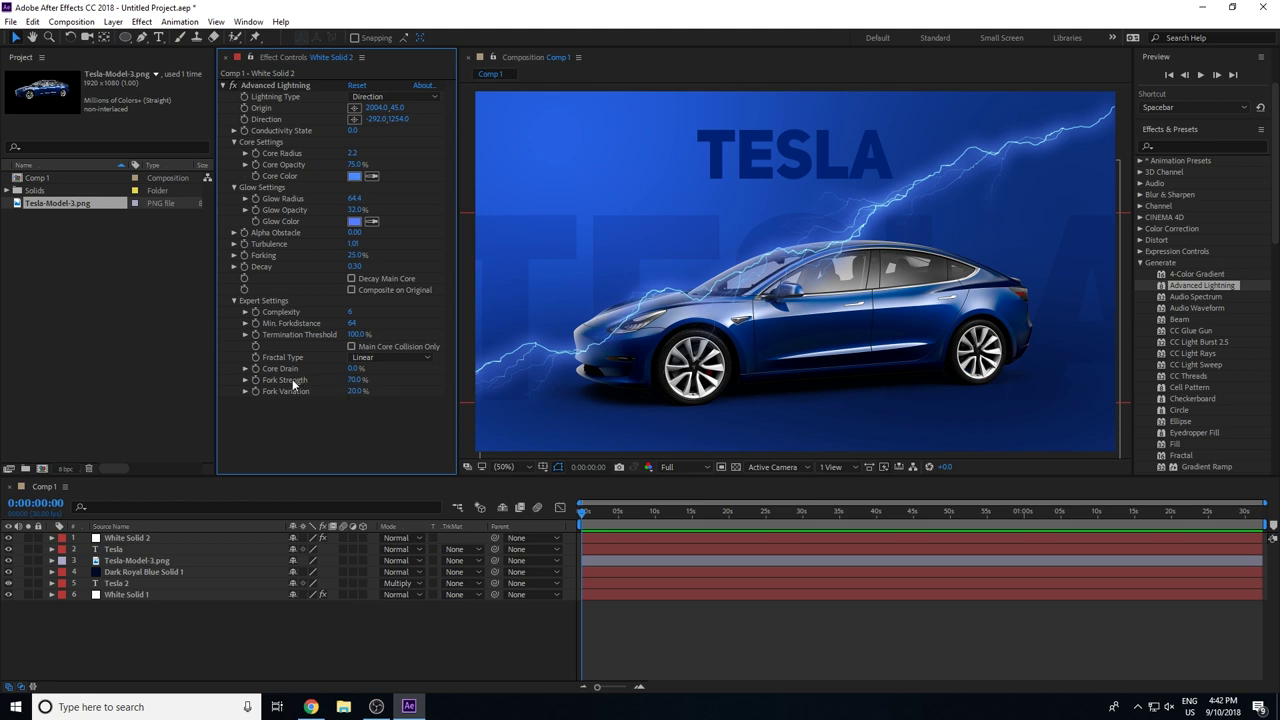
Collapse the Core Settings, Expert Settings and the whole Advanced Lightning effect
click(234, 142)
click(233, 266)
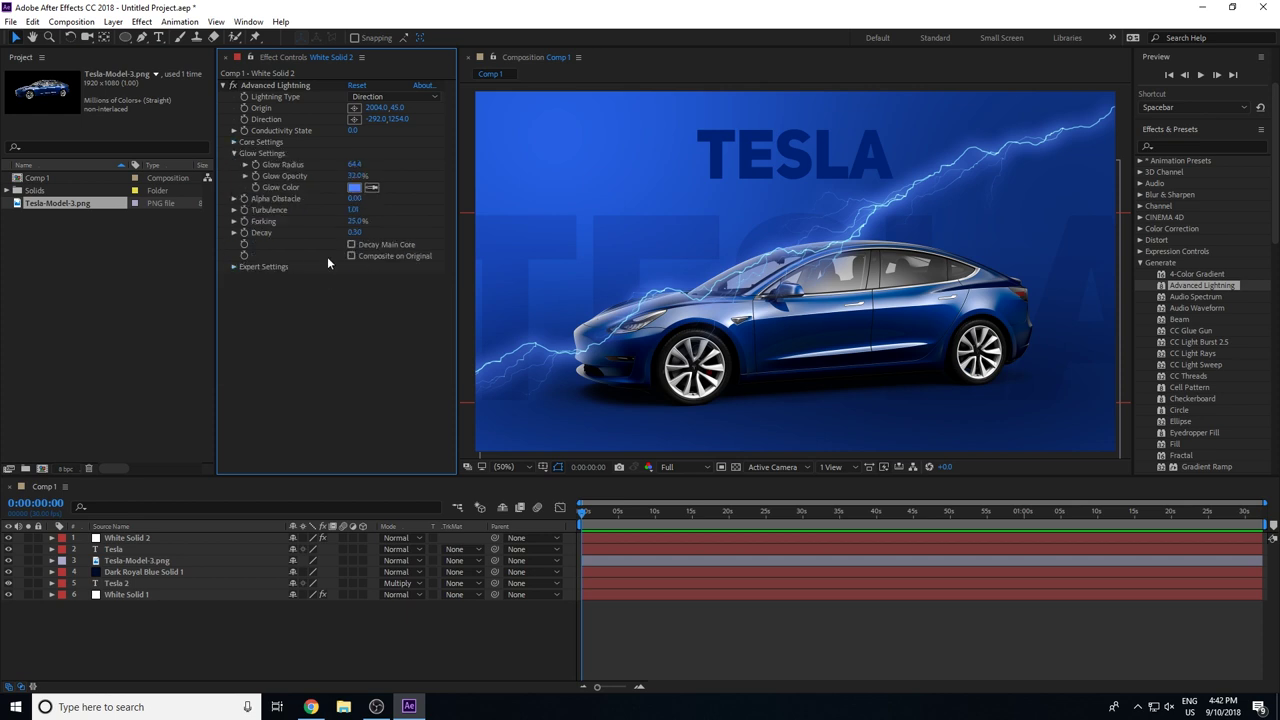
click(223, 86)
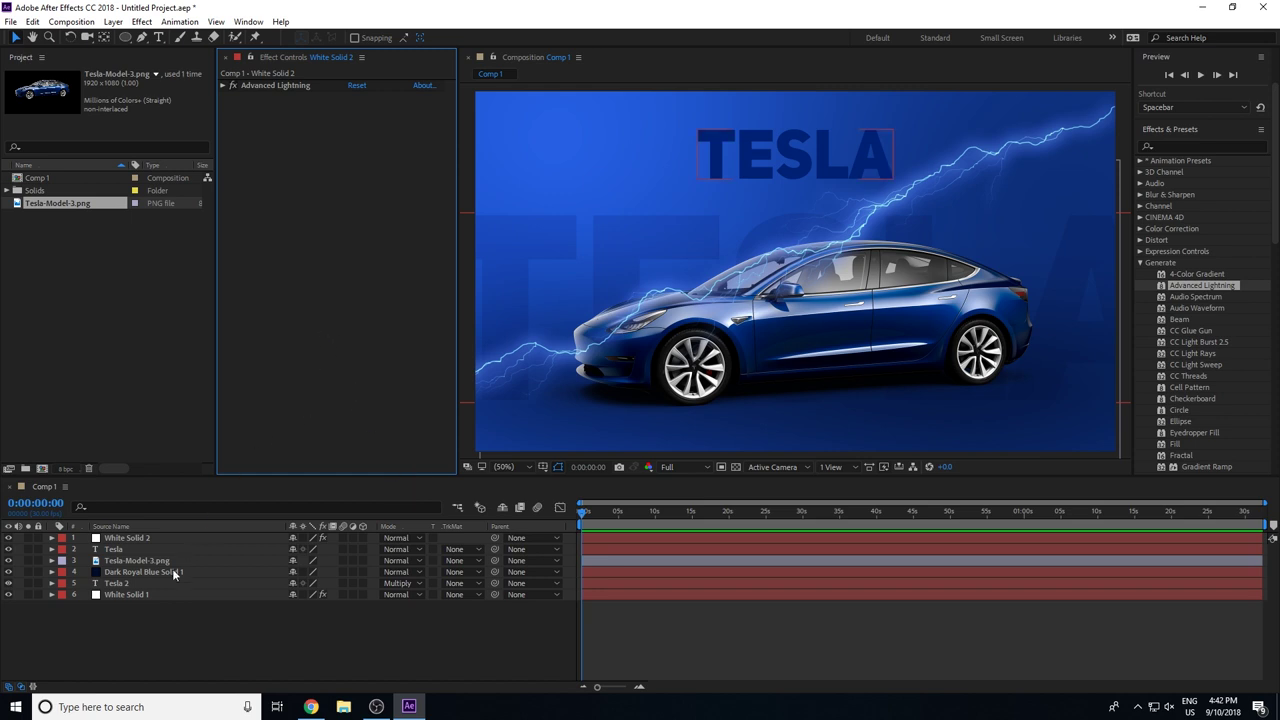
Drag White Solid 2 down to sit just above White Solid 1
click(134, 539)
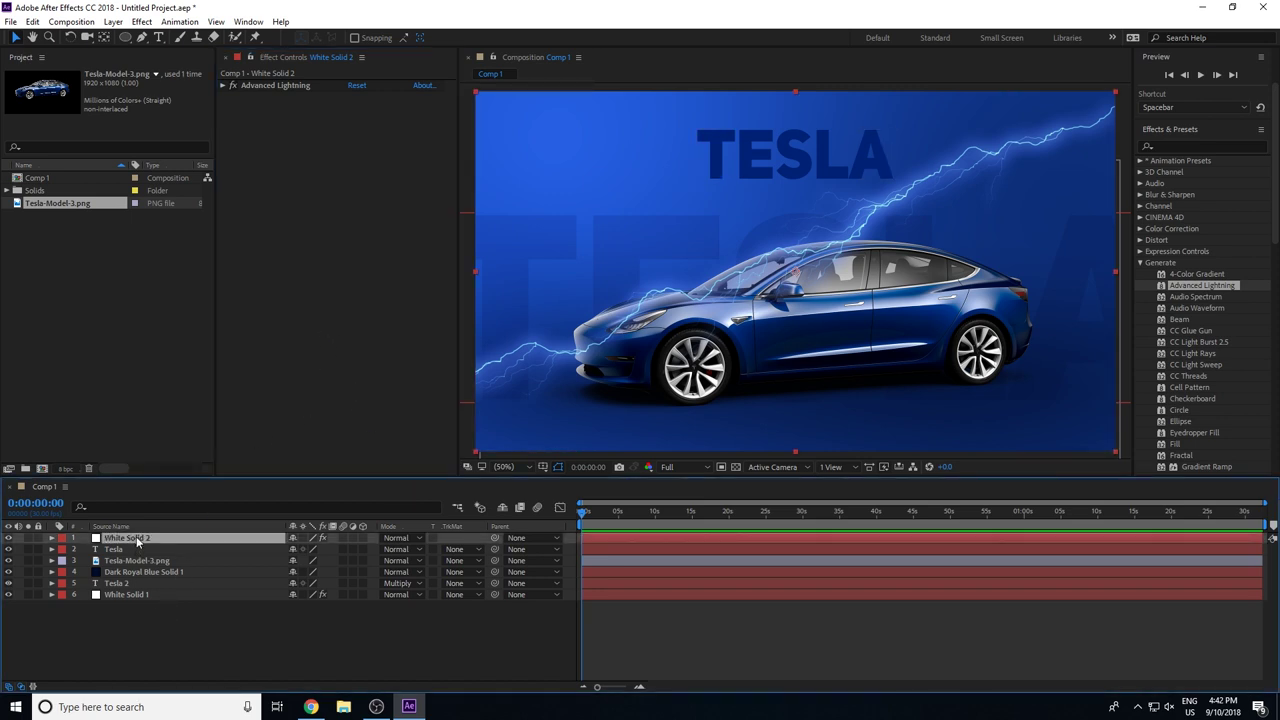
drag(136, 537, 153, 590)
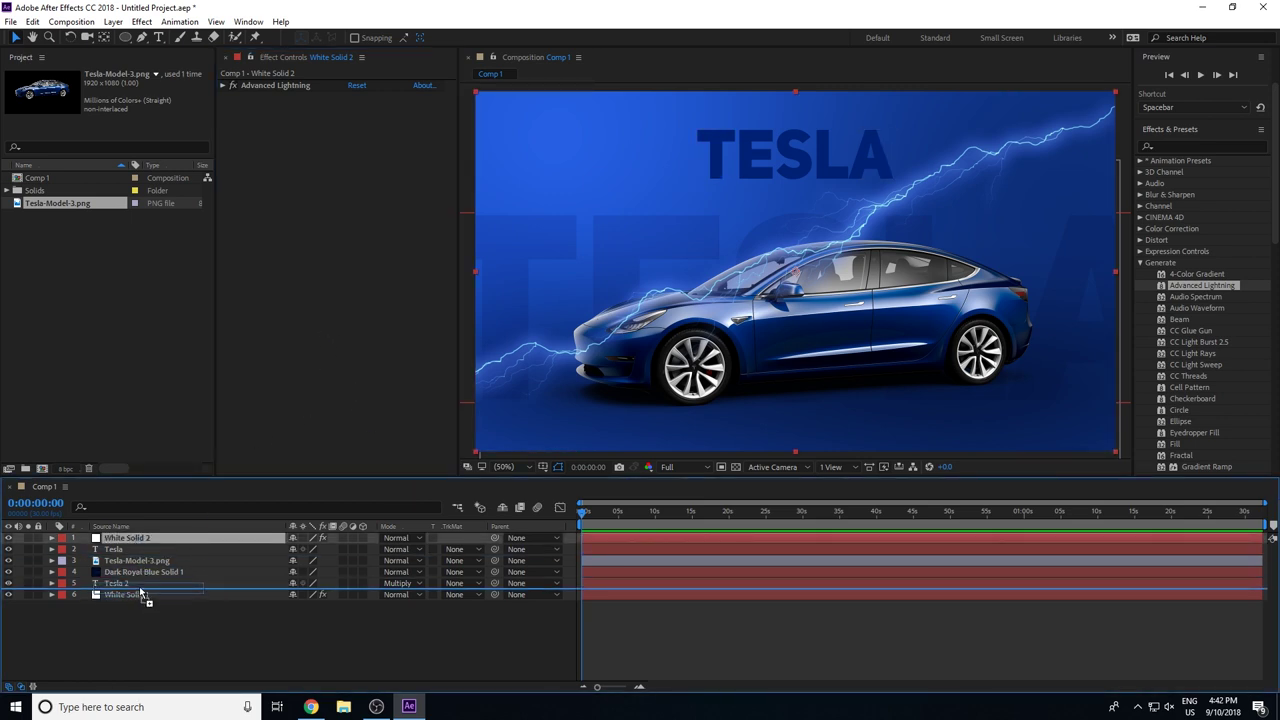
click(270, 673)
Reselect the Advanced Lightning effect and expand its settings
scroll(744, 247, down, 2)
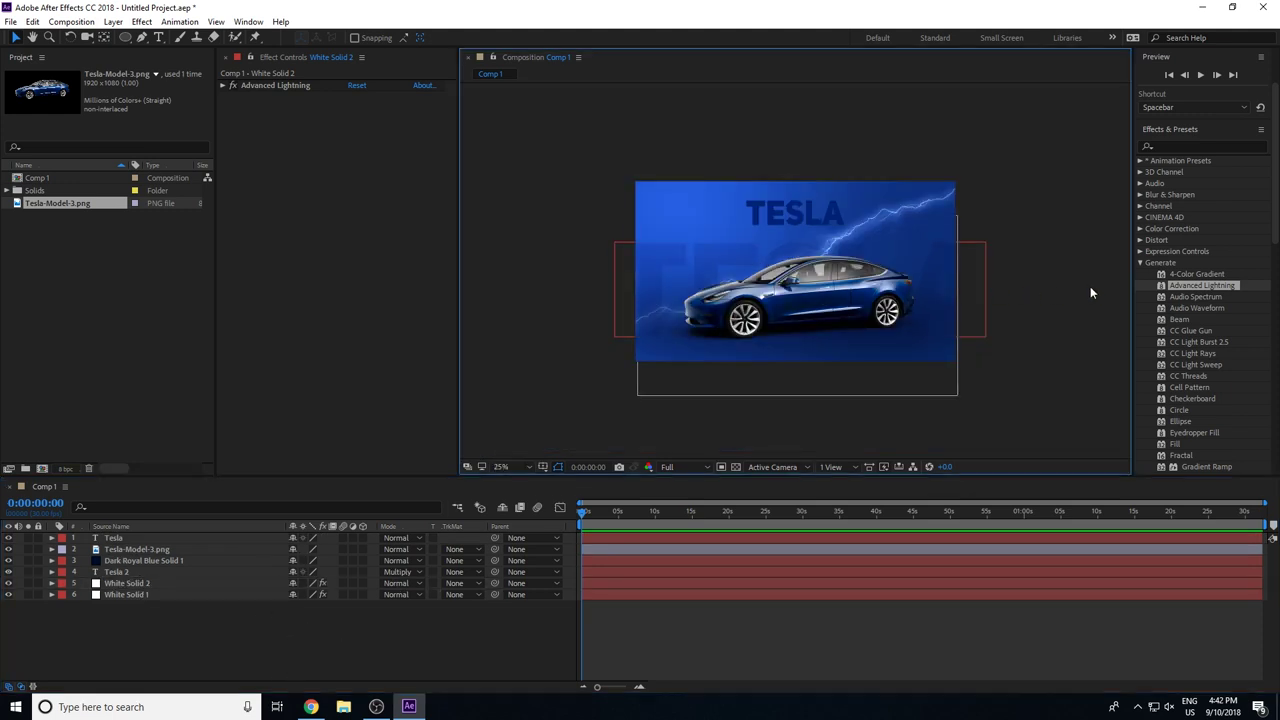
scroll(1073, 287, up, 2)
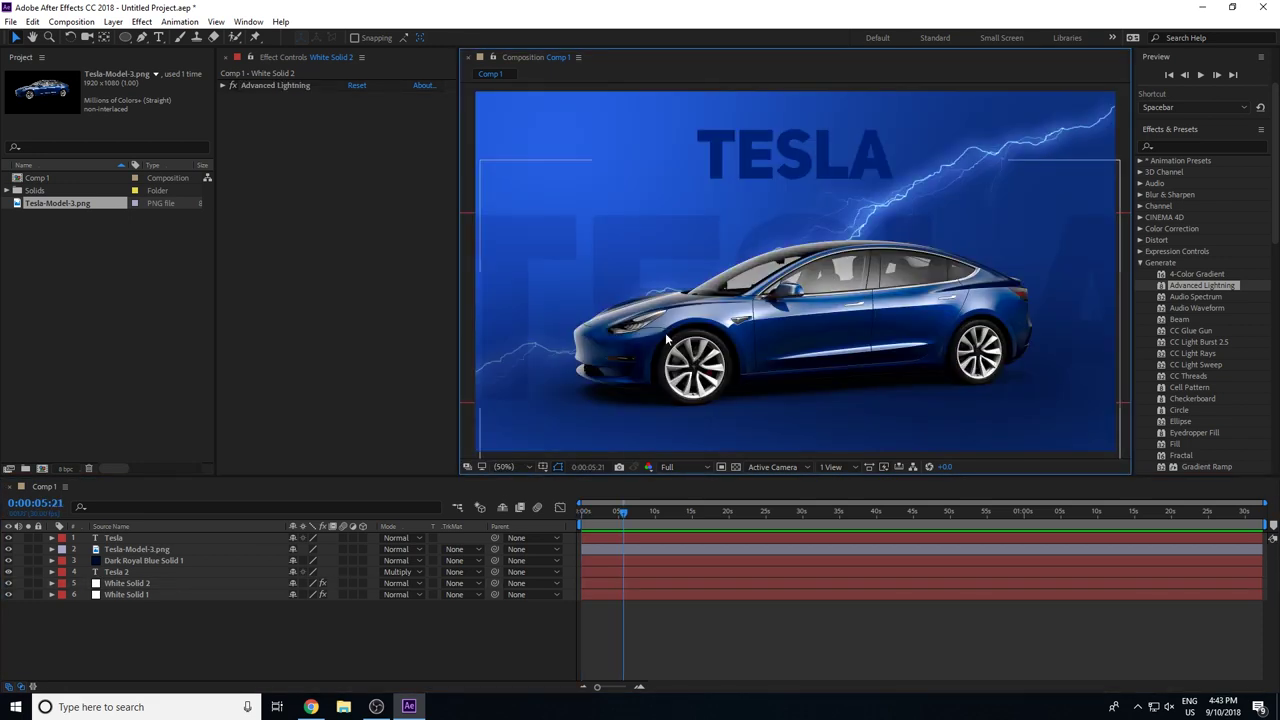
scroll(665, 325, down, 2)
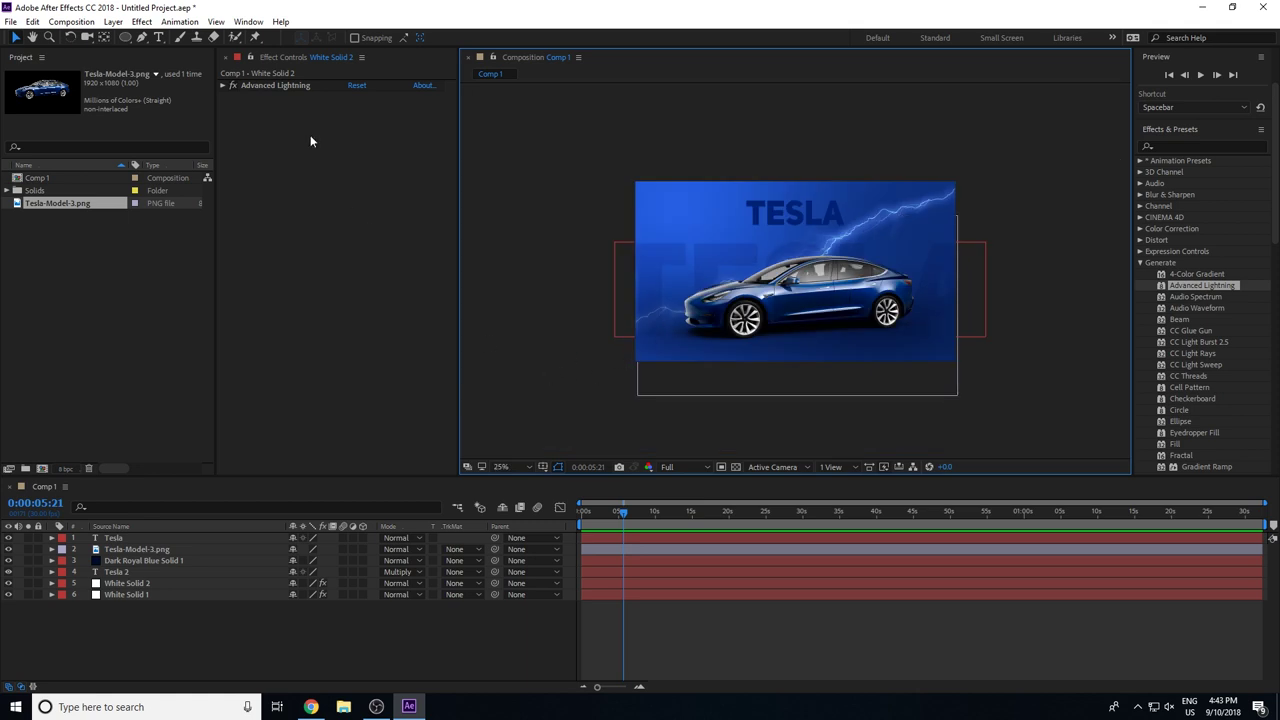
click(265, 85)
click(222, 85)
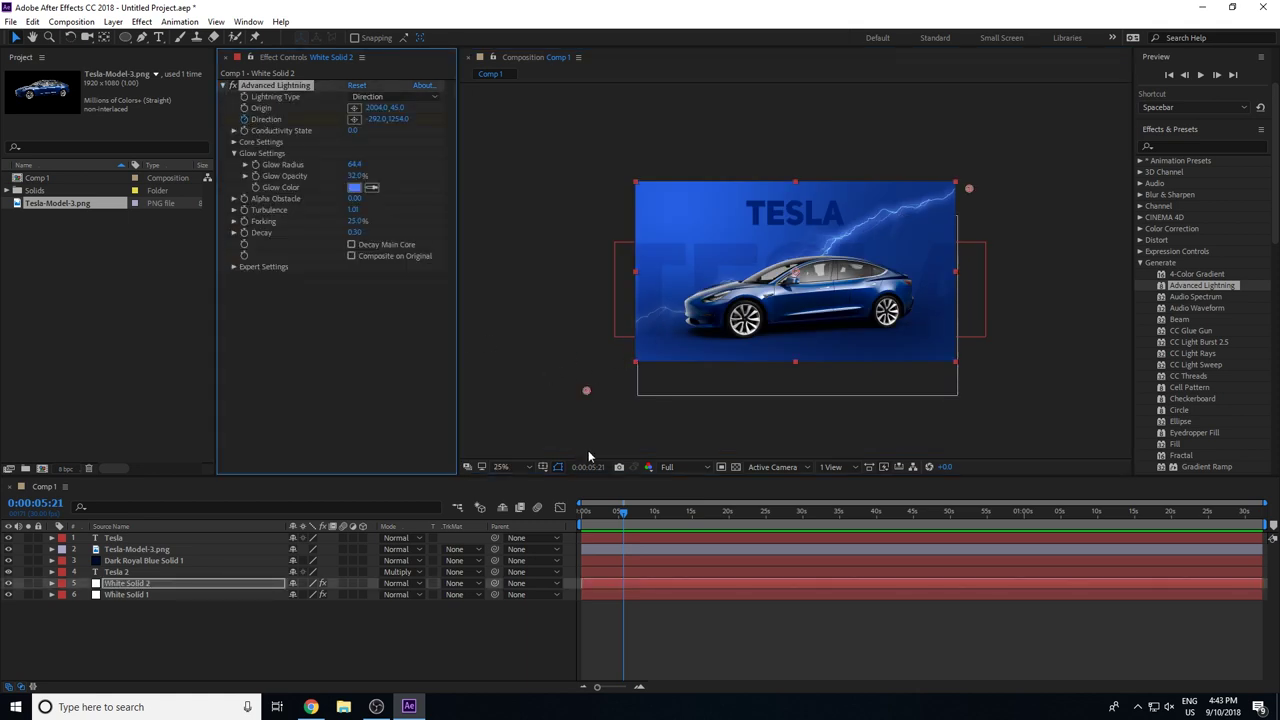
Keyframe Direction at -396, 1098 at 0:00:00:00 and -76, 1382 at 0:00:04:10
key(u)
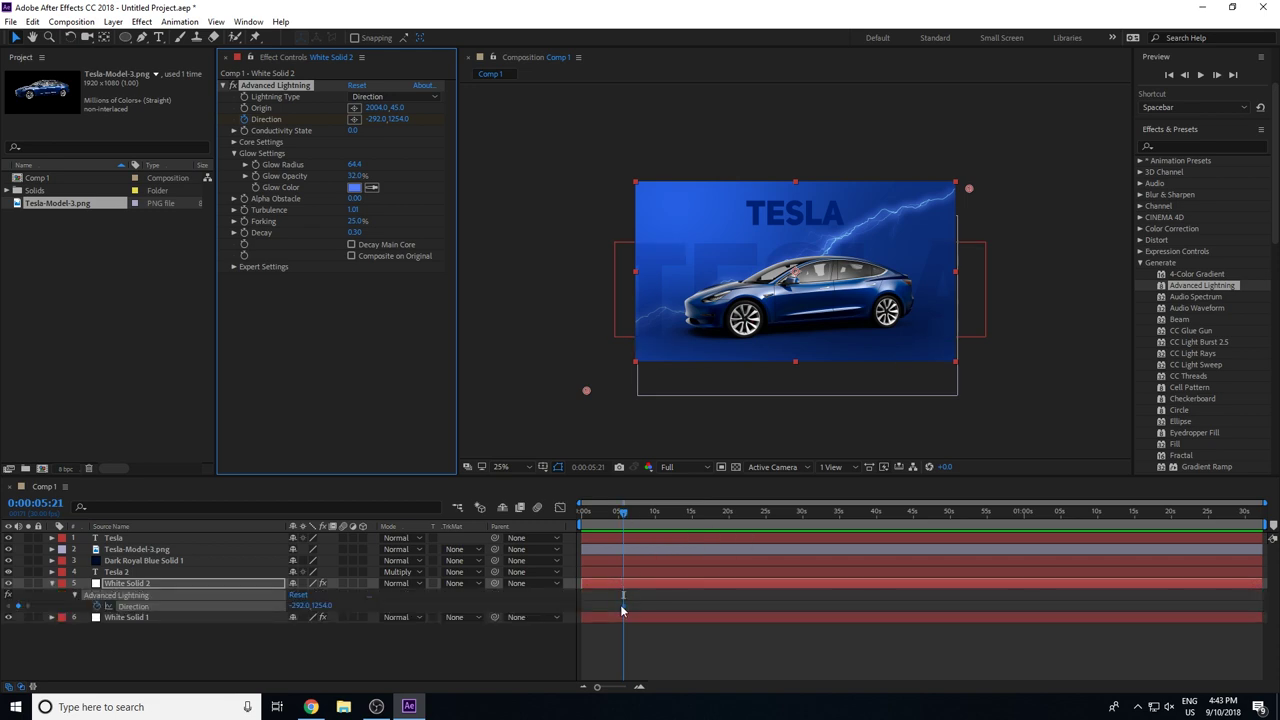
drag(624, 515, 614, 518)
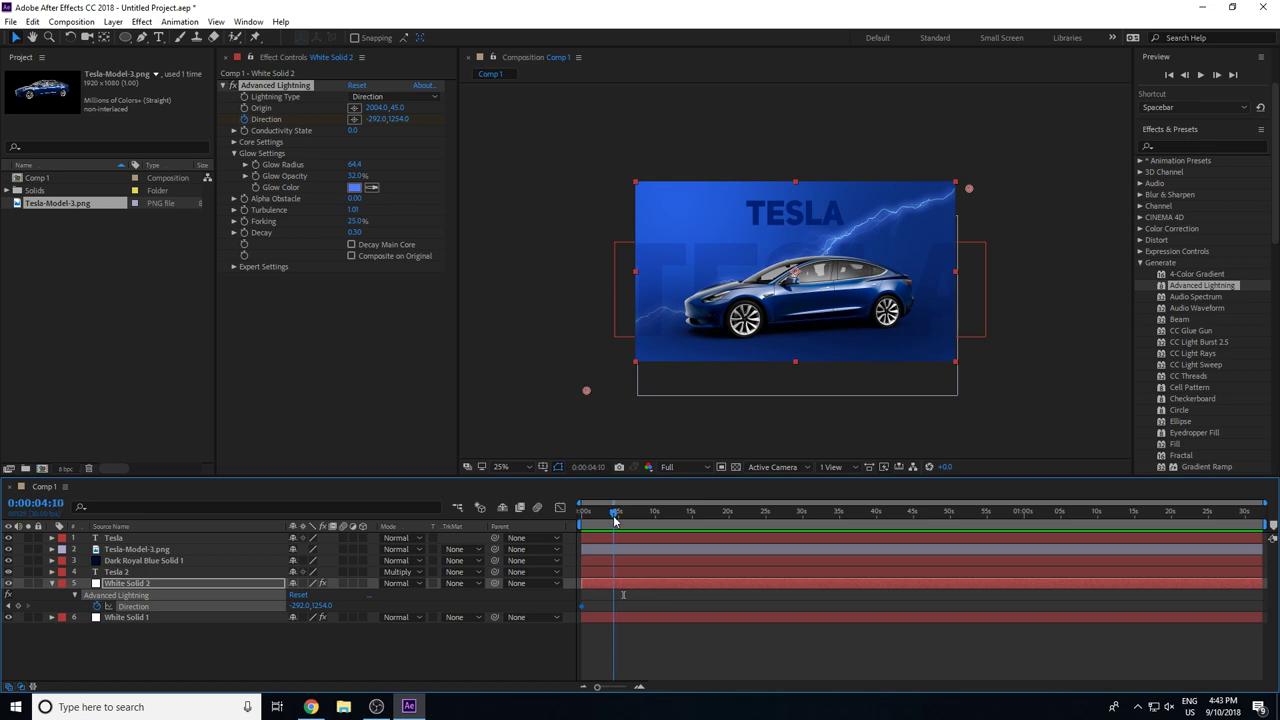
drag(588, 394, 620, 415)
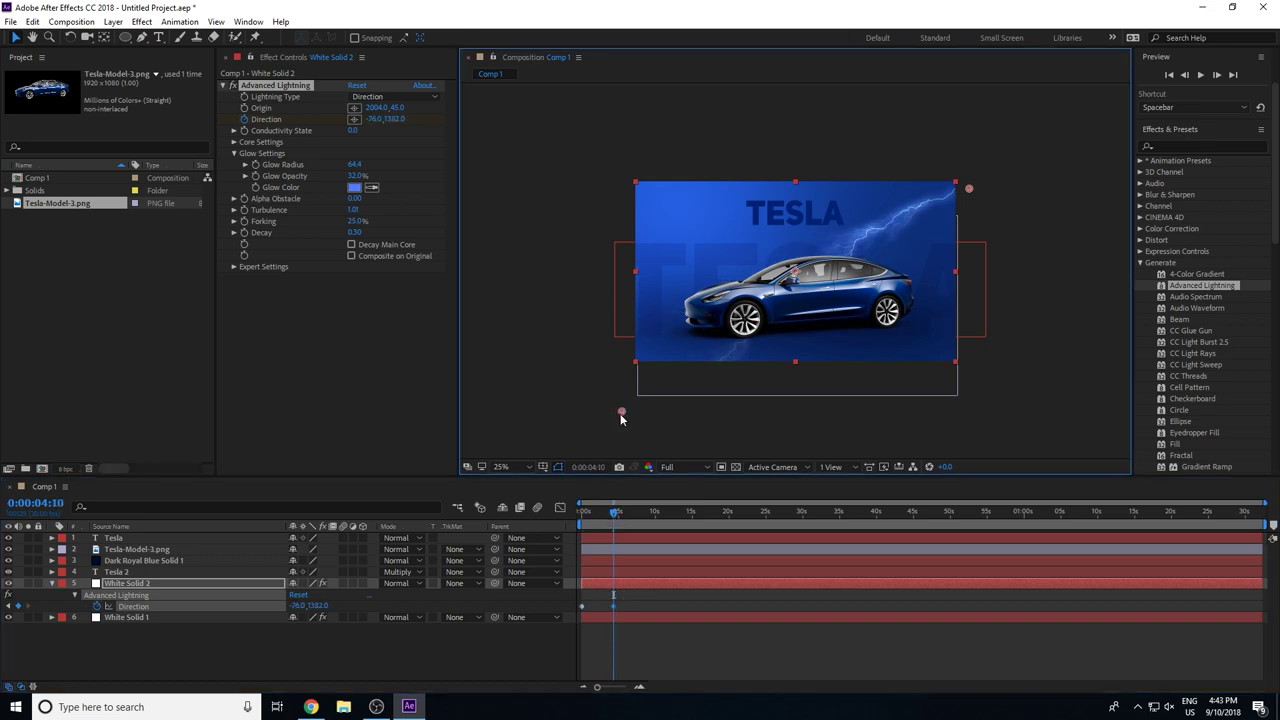
drag(604, 516, 585, 520)
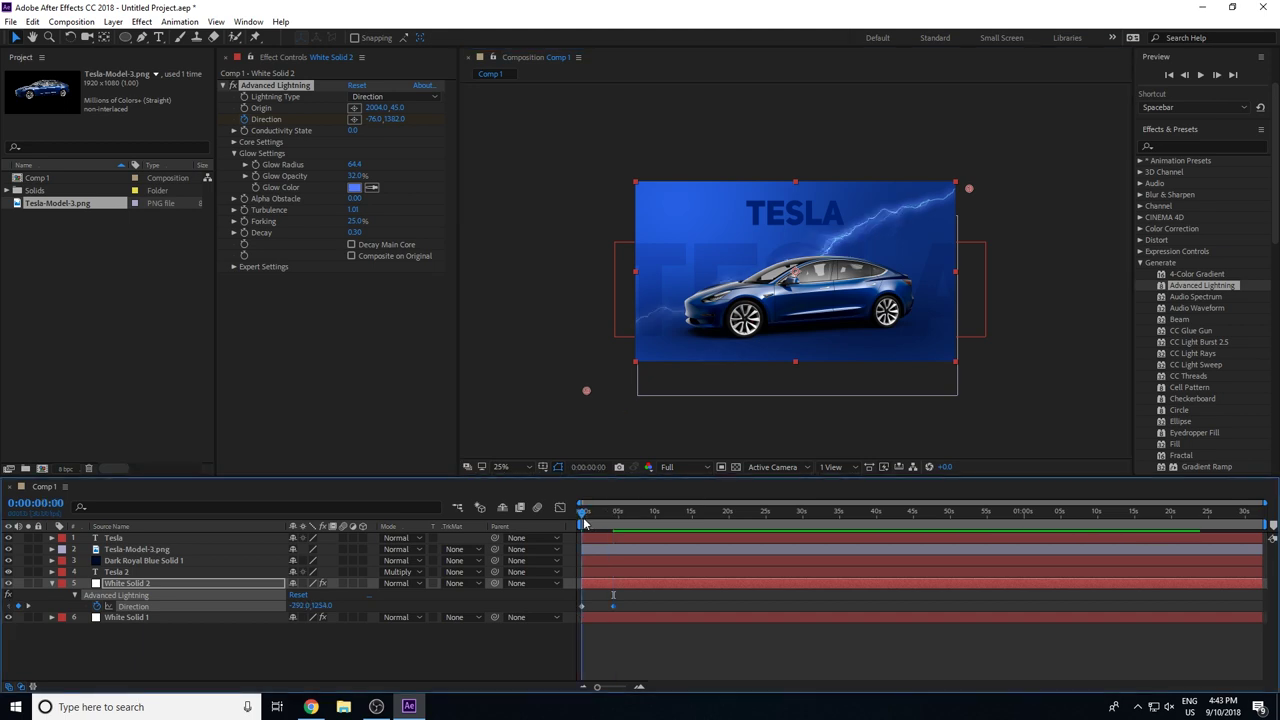
drag(586, 393, 568, 364)
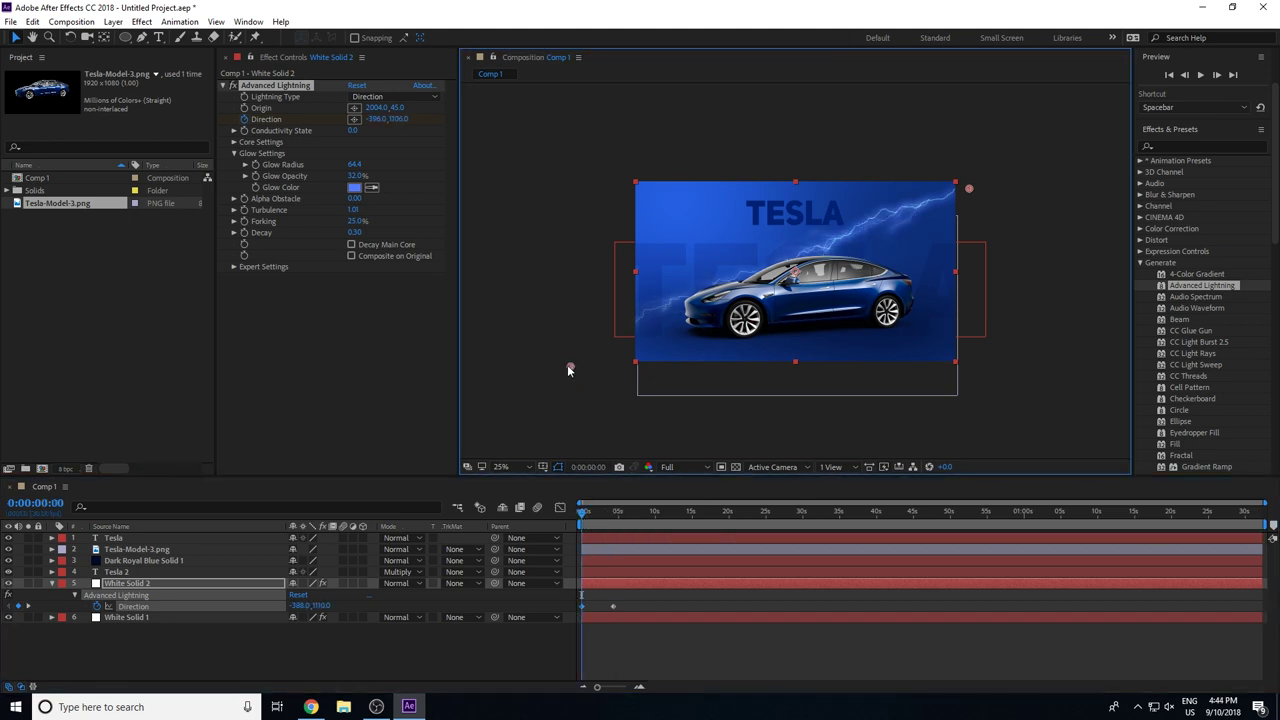
click(746, 412)
key(period)
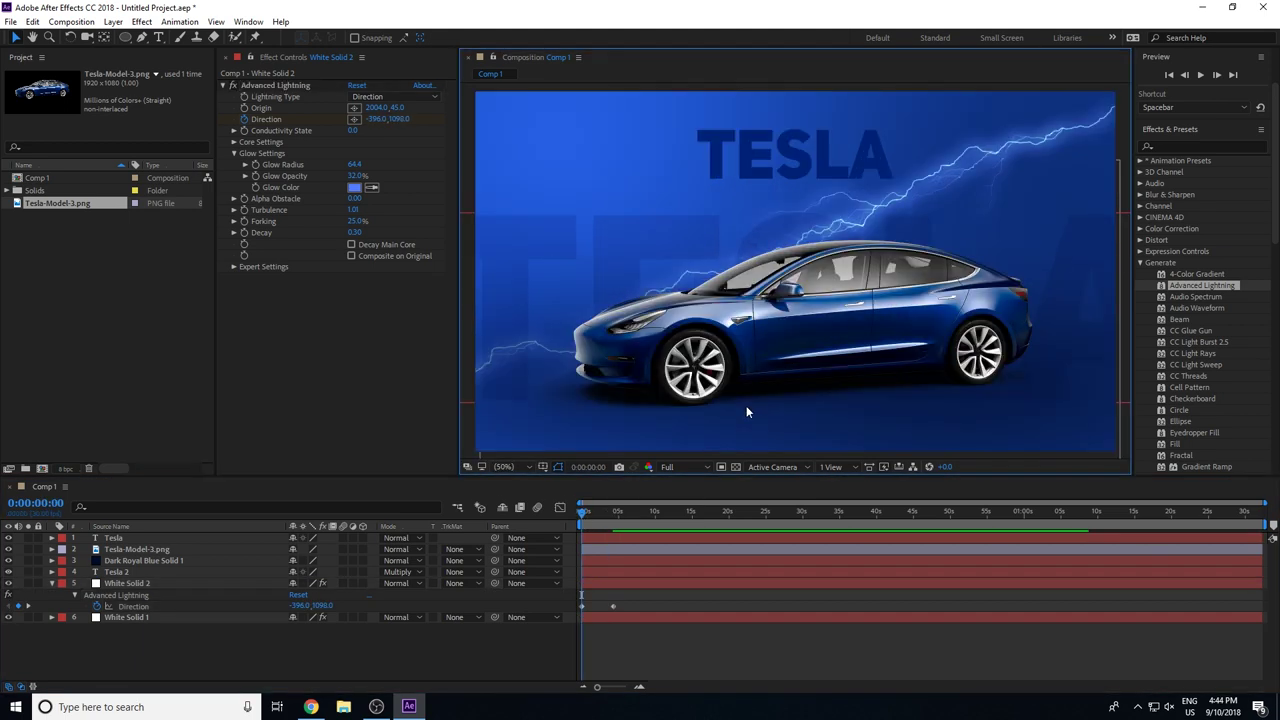
click(617, 514)
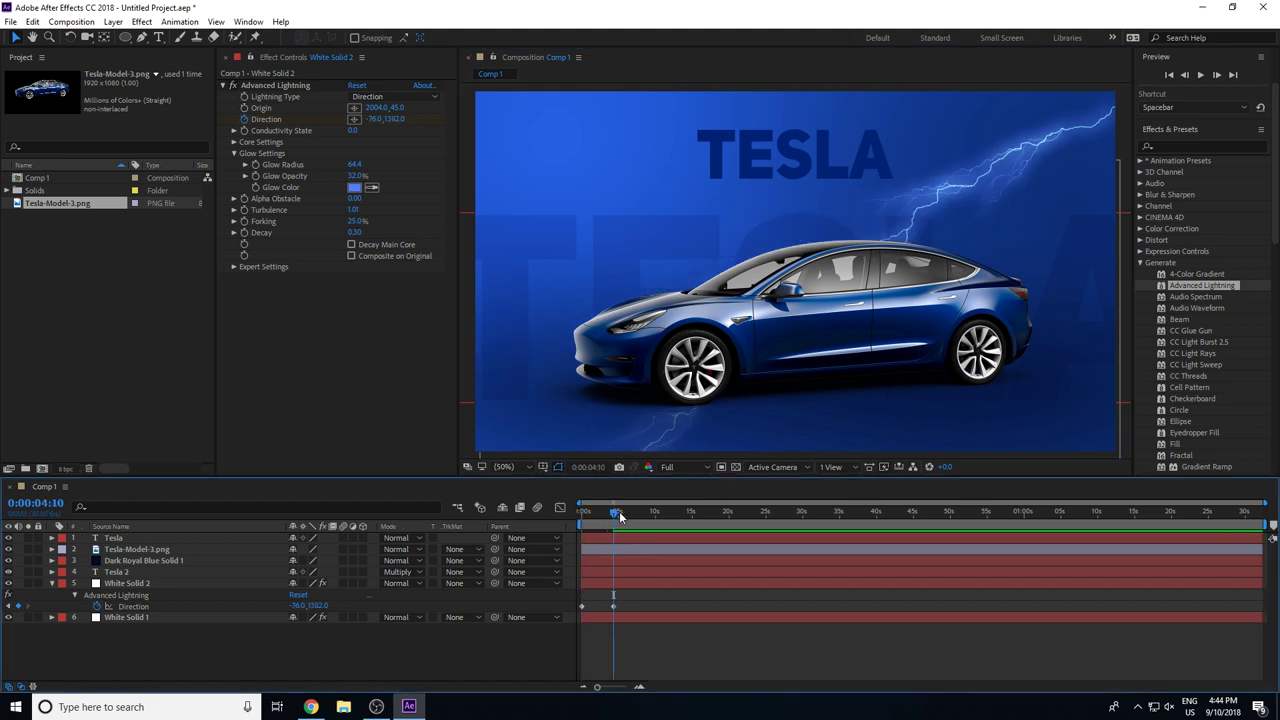
Trim Comp 1 to the work area, preview the animation and scrub to 0:00:00:28
right_click(607, 516)
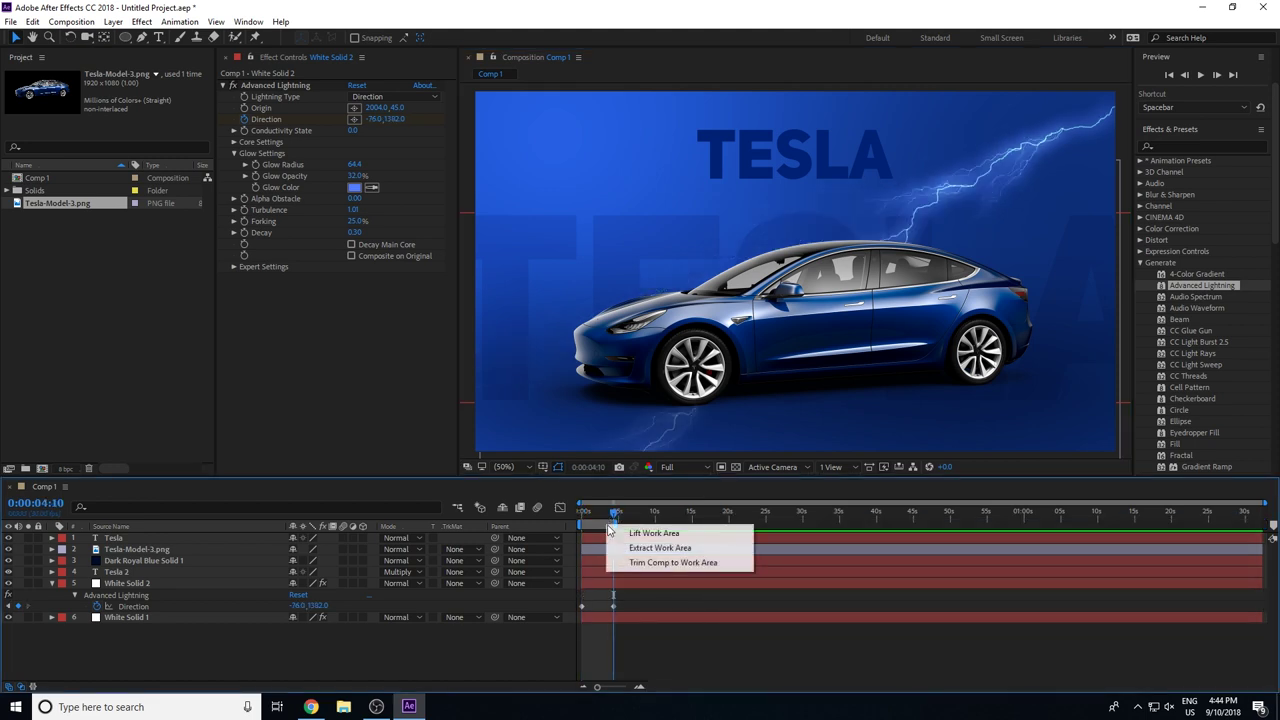
click(647, 563)
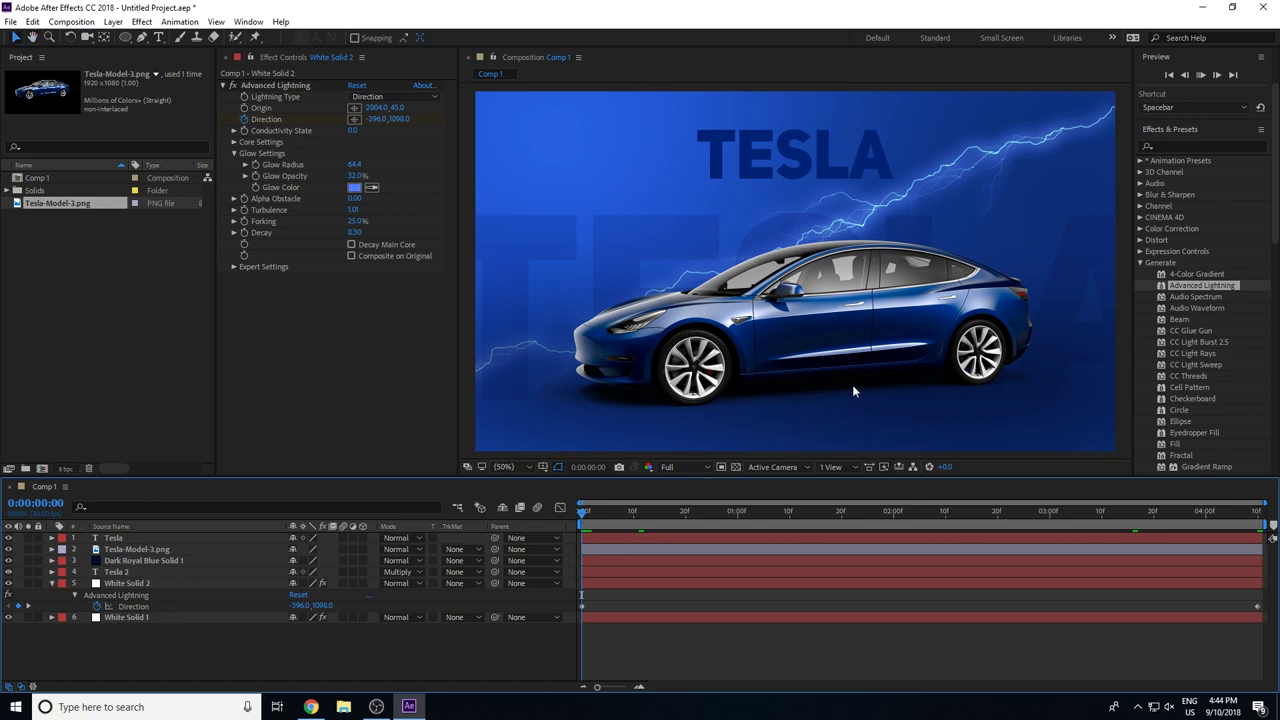
key(space)
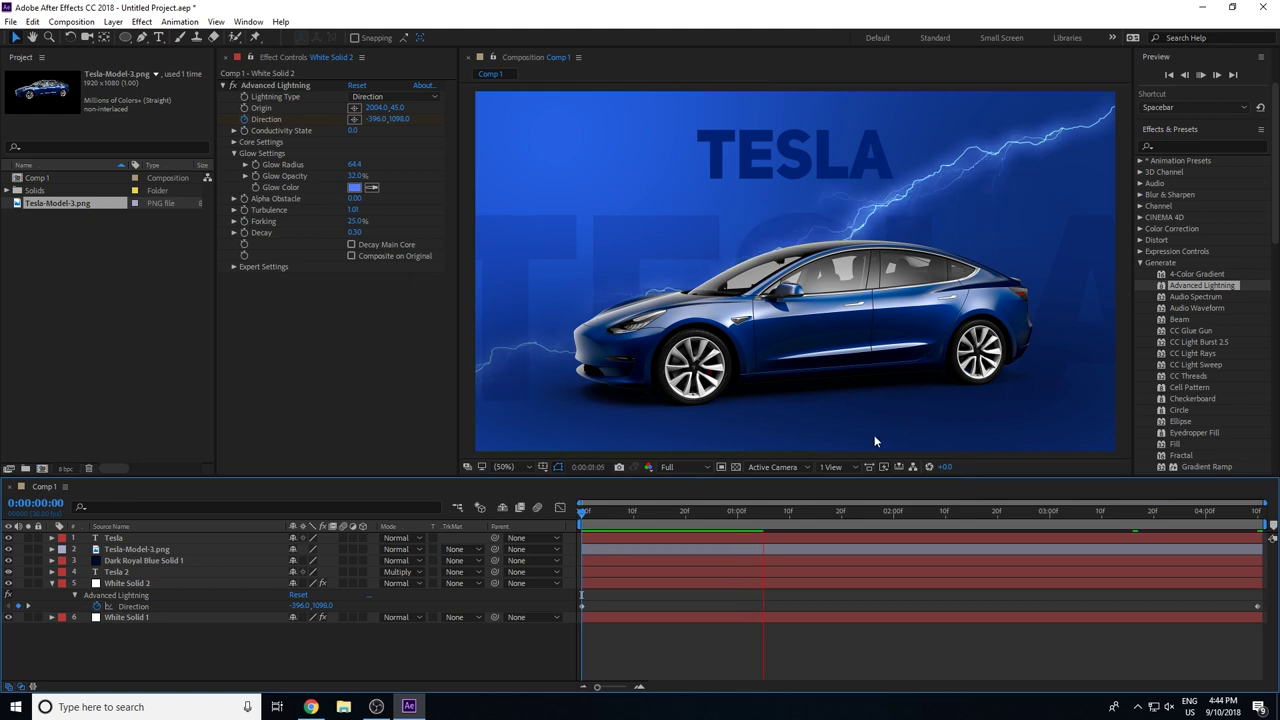
key(space)
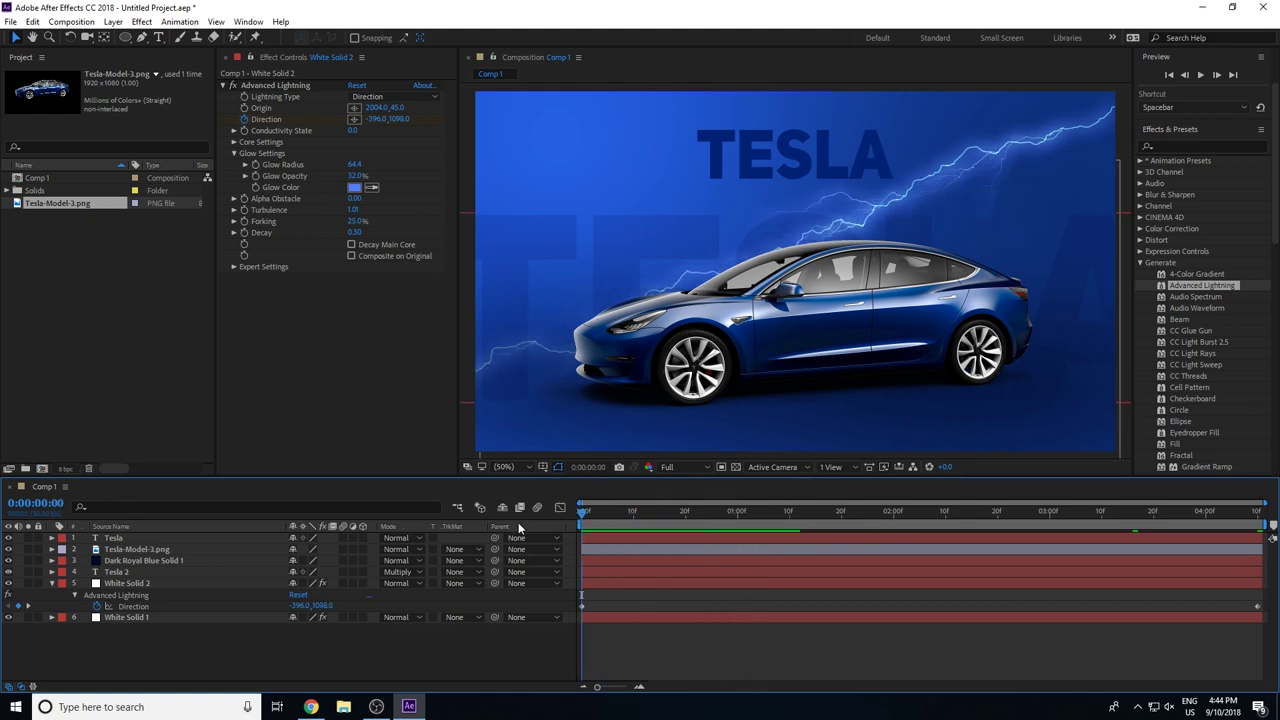
key(space)
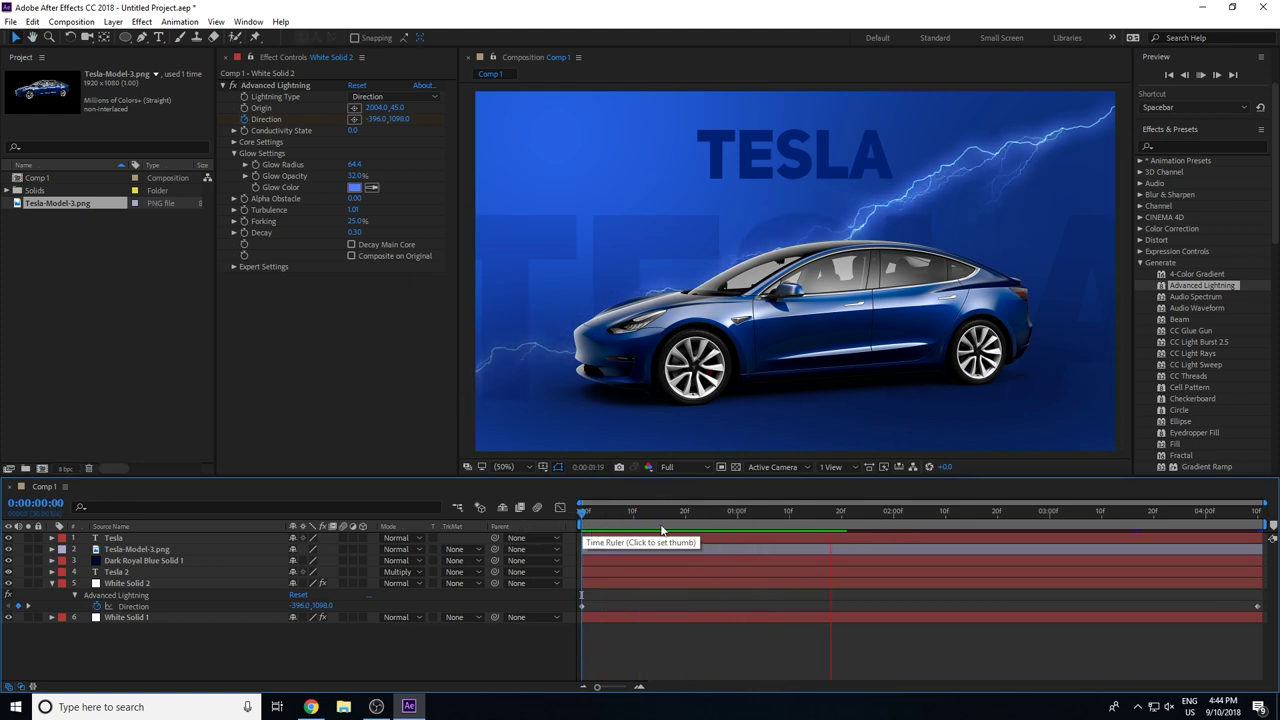
drag(821, 518, 729, 519)
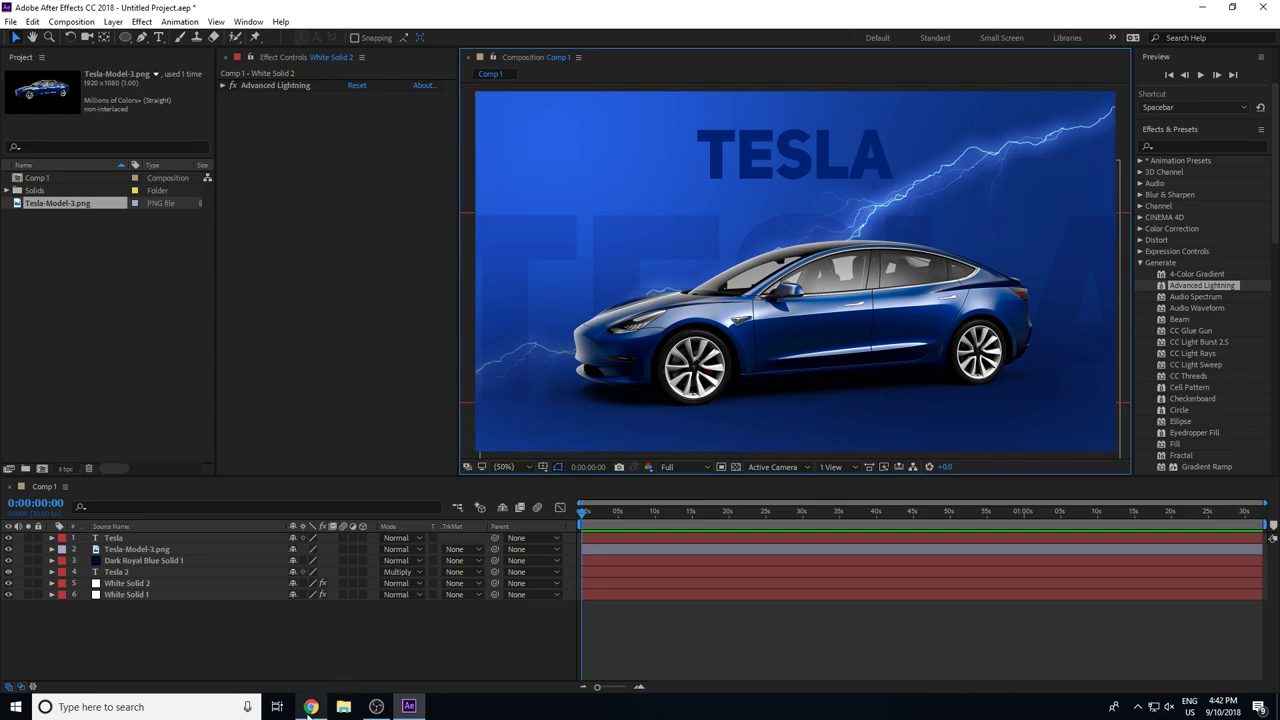
Switch to Chrome showing the YouTube channel's Videos page
click(311, 707)
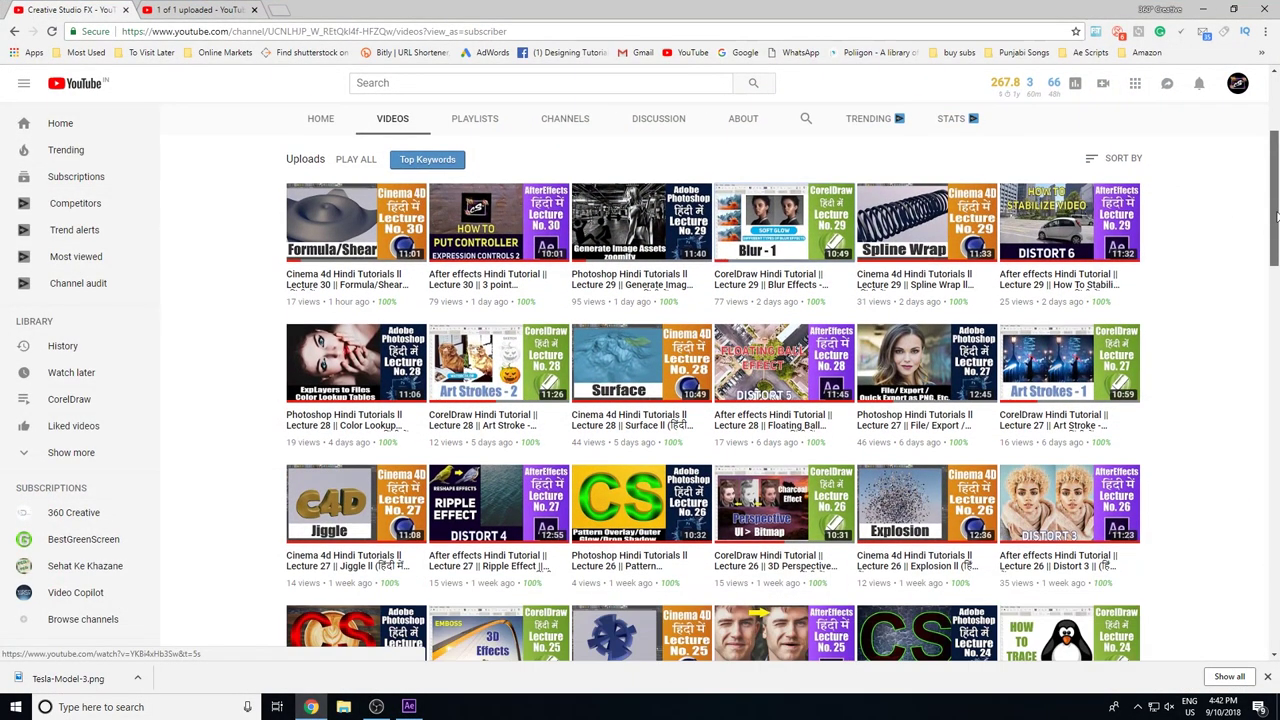